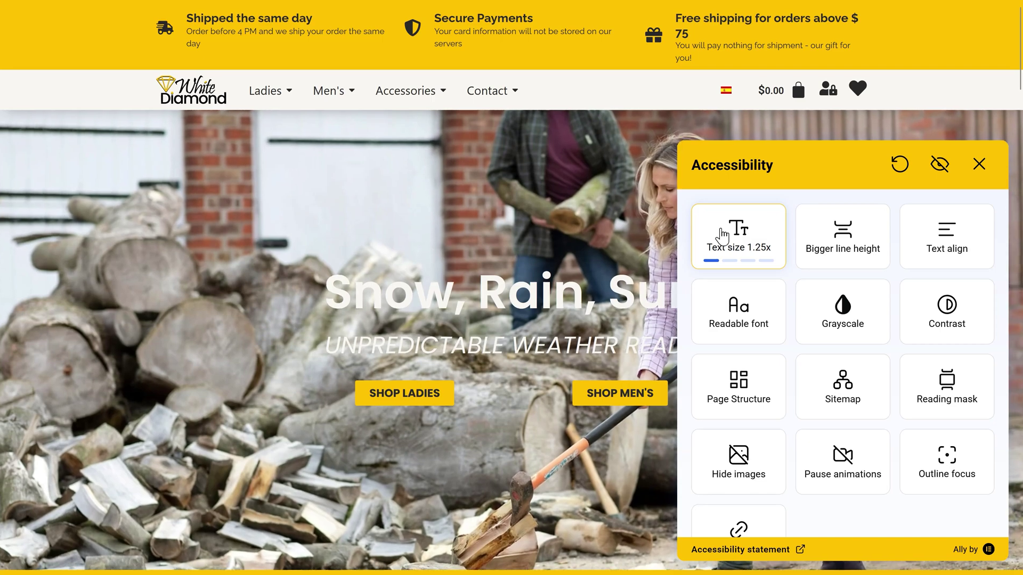
- Cycle the accessibility widget's text size through its levels back to normal, and try grayscale on the shop page
click(725, 228)
click(724, 228)
click(725, 228)
click(725, 228)
click(839, 324)
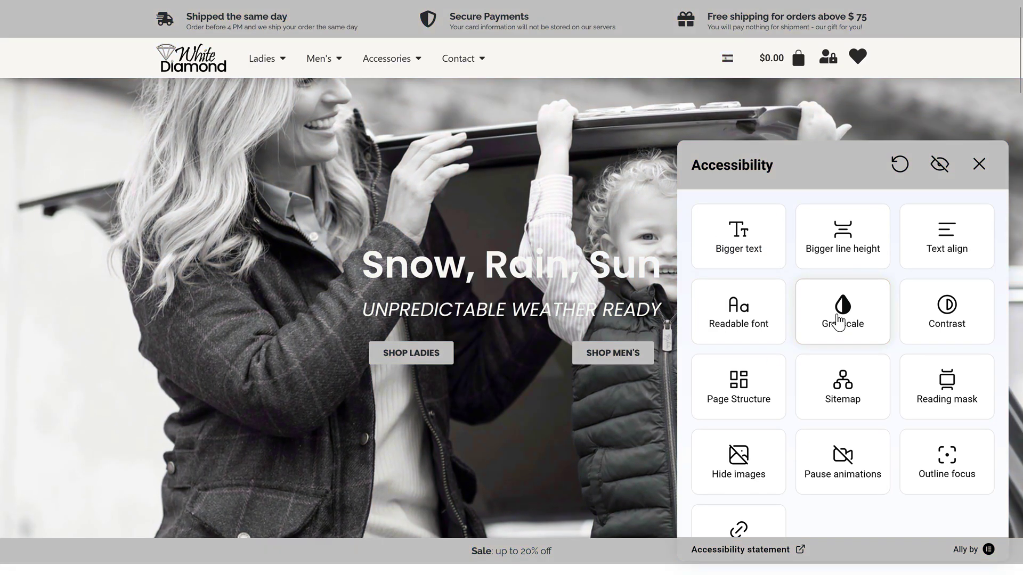
middle_click(595, 251)
- Try the dark, light and high contrast modes on the shop page, and switch contrast off
click(930, 318)
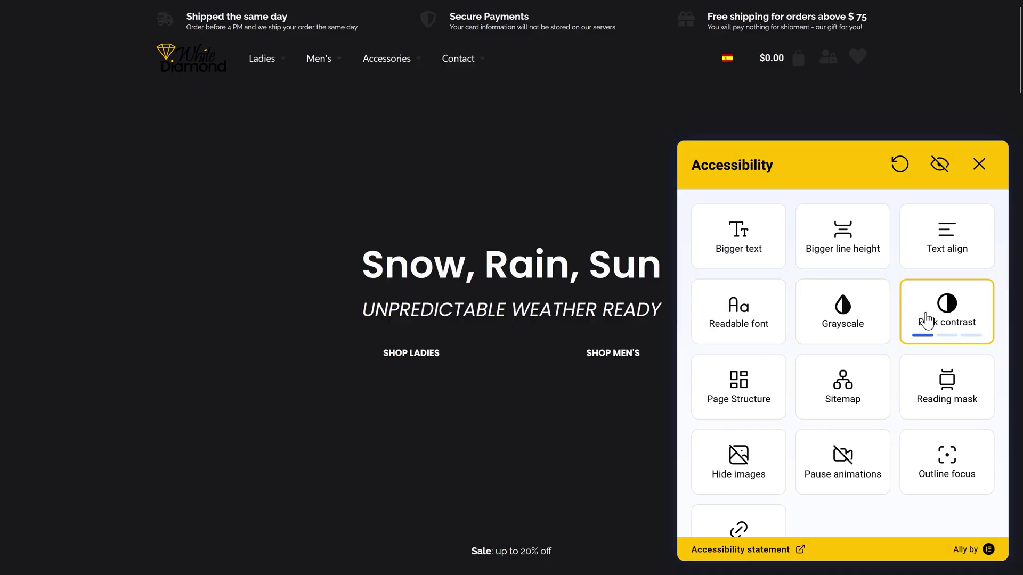
click(930, 319)
middle_click(568, 261)
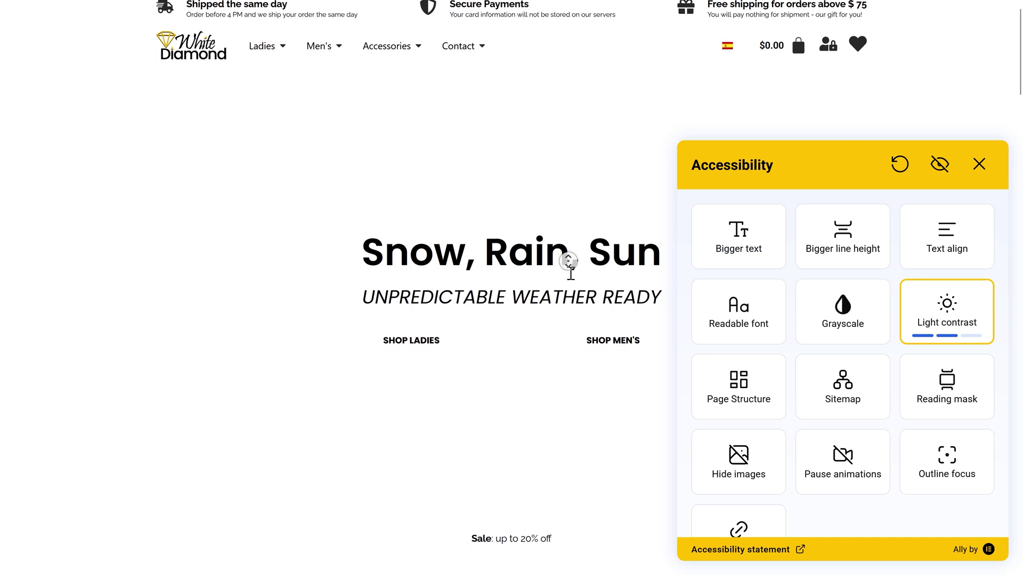
click(938, 320)
click(942, 309)
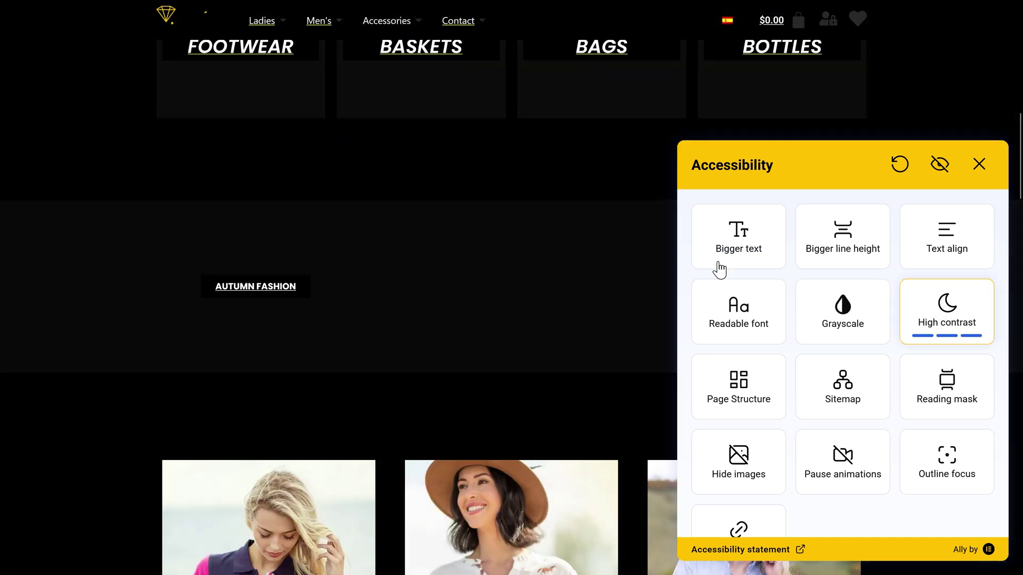
middle_click(480, 269)
click(946, 311)
- Turn on the reading mask and close the accessibility widget
click(954, 399)
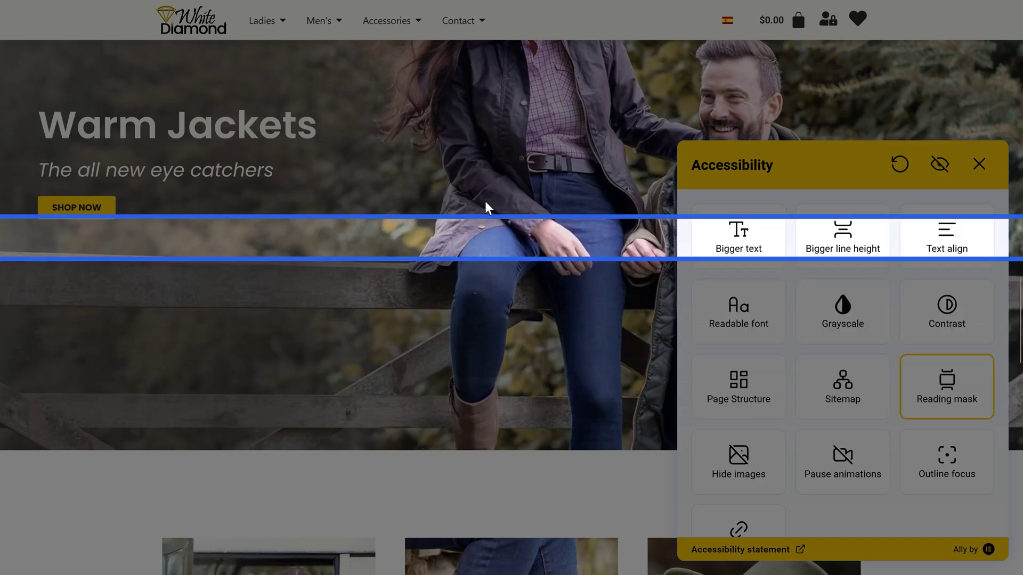
click(979, 163)
scroll(609, 300, up, 5)
scroll(608, 300, up, 3)
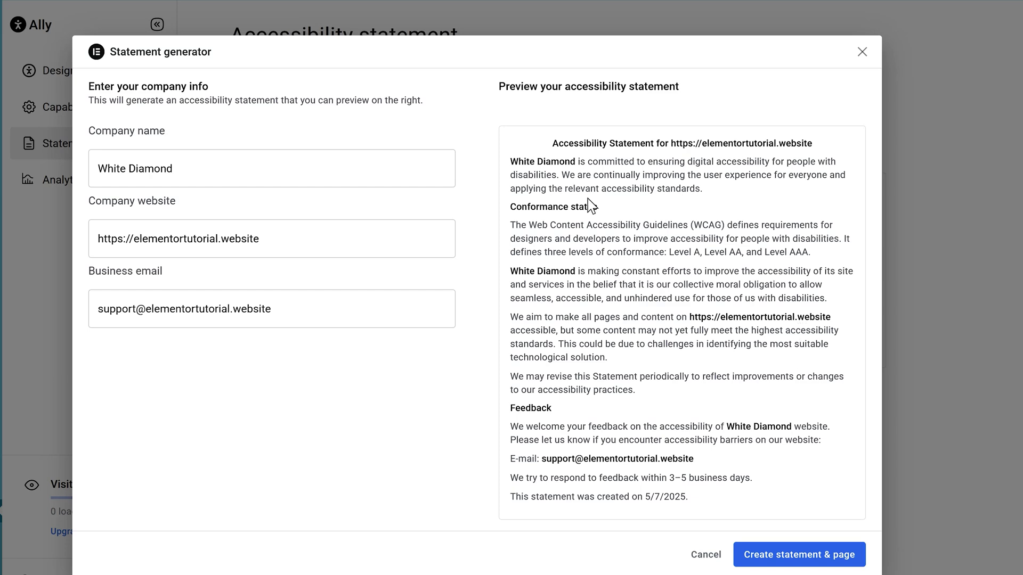
- Review the accessibility statement preview for White Diamond in the statement generator
drag(542, 145, 715, 494)
click(715, 502)
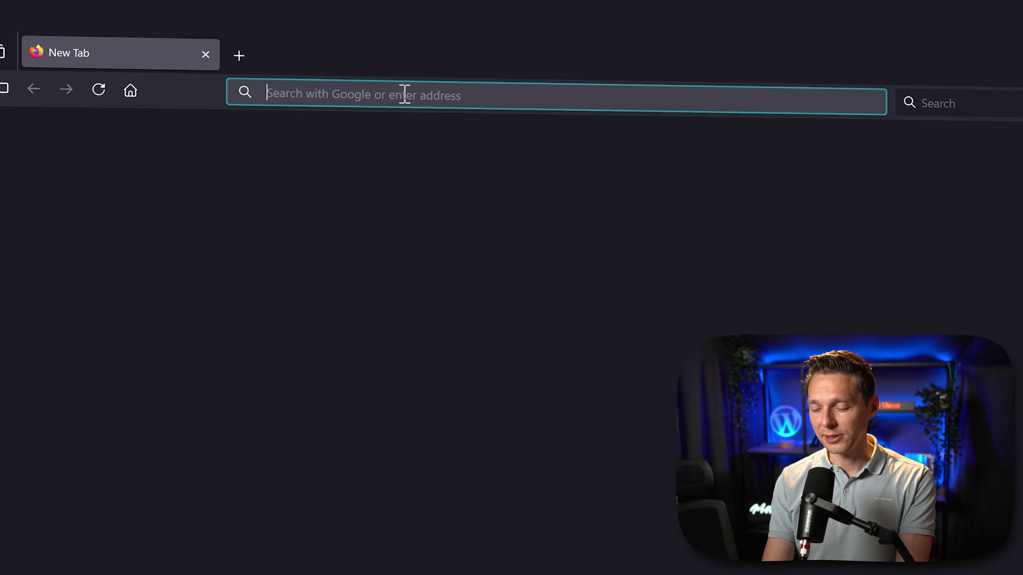
- Open wp.discount/ally in the browser and get the free Ally plan
text(wp.discoun)
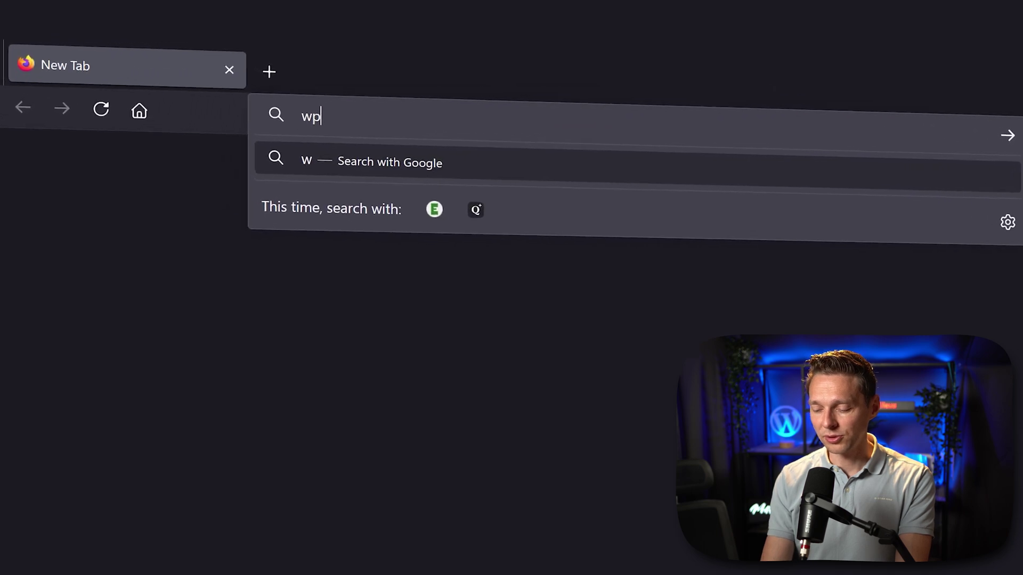
text(t/ally)
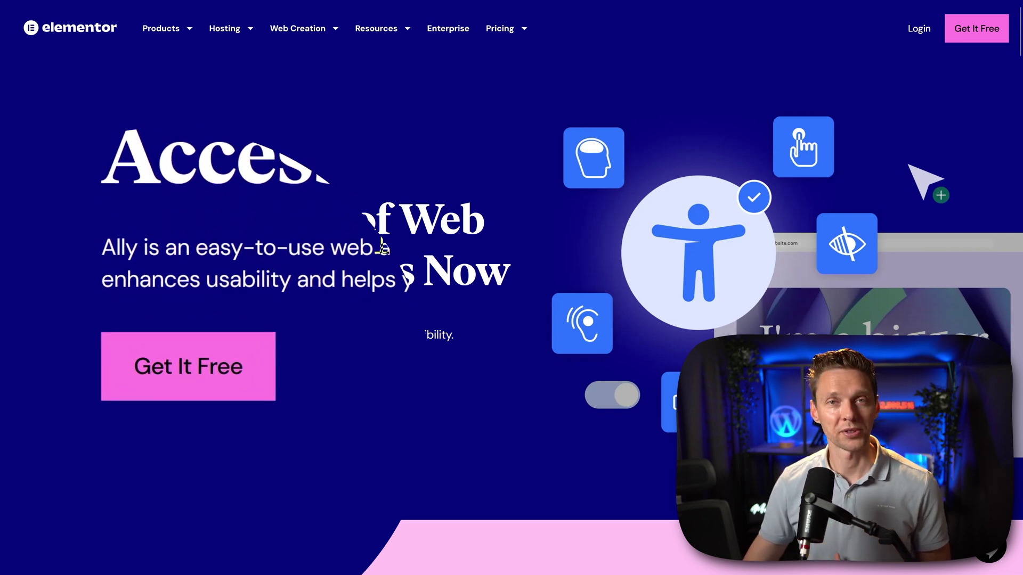
click(183, 362)
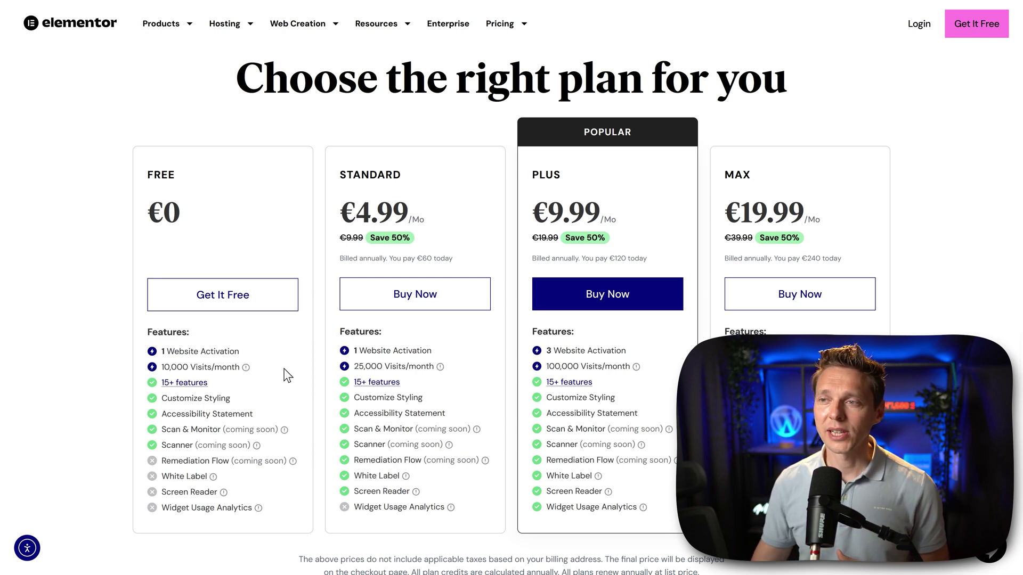
click(254, 304)
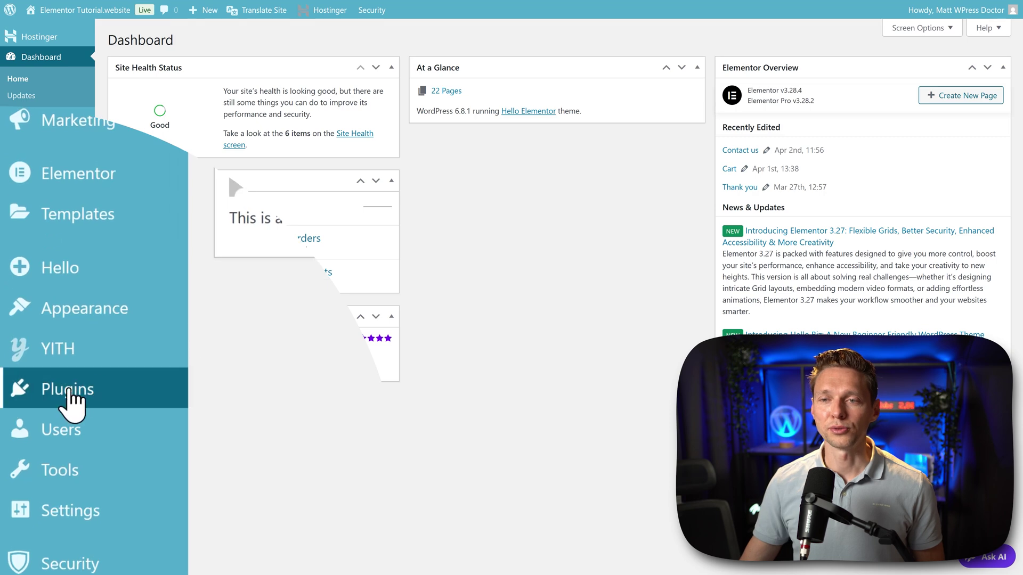
- In the WordPress dashboard, upload pojo-accessibility.3.2.0.zip as a new plugin, install it and activate it
mouse_move(81, 451)
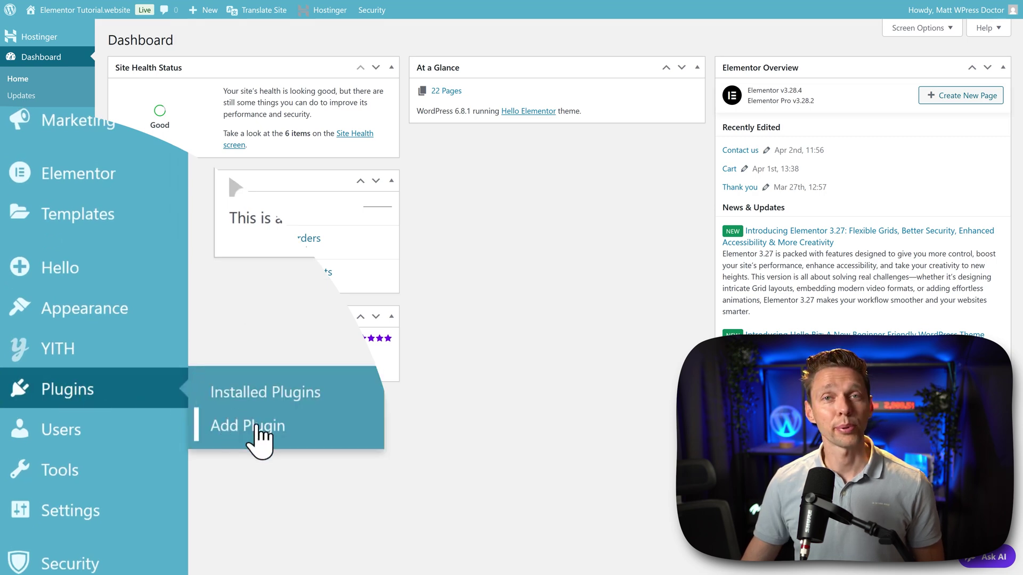
click(251, 426)
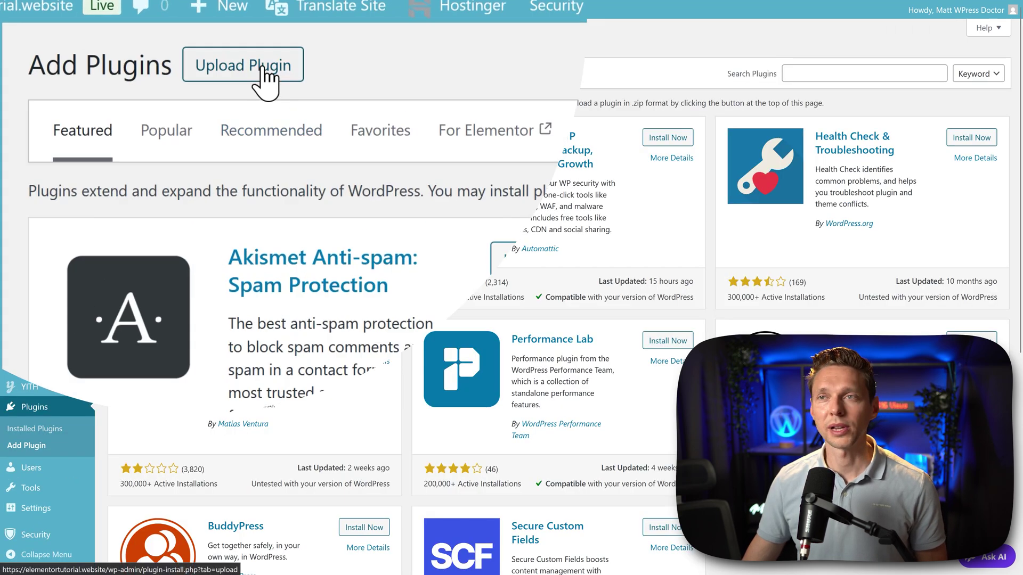
click(235, 47)
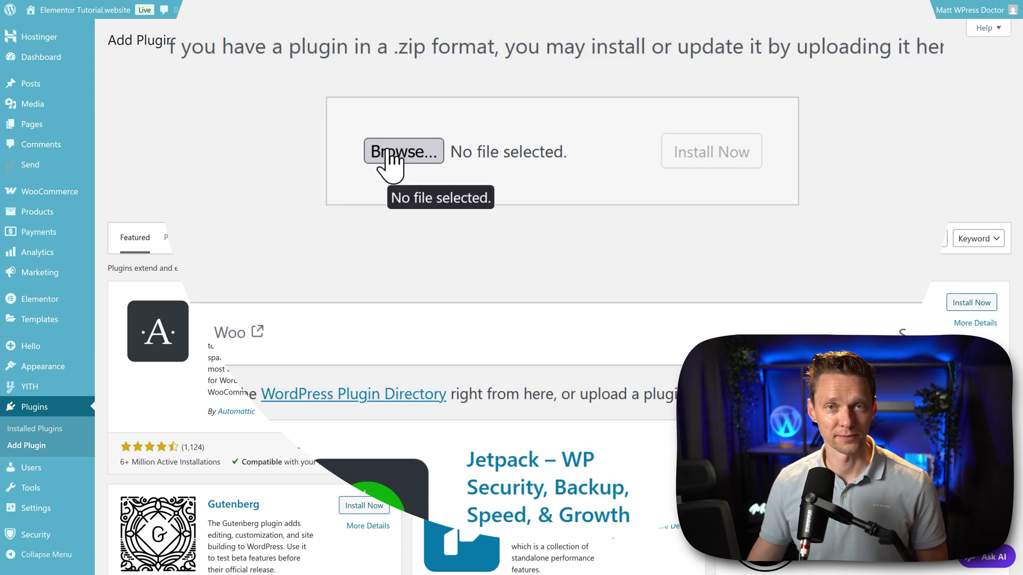
click(387, 154)
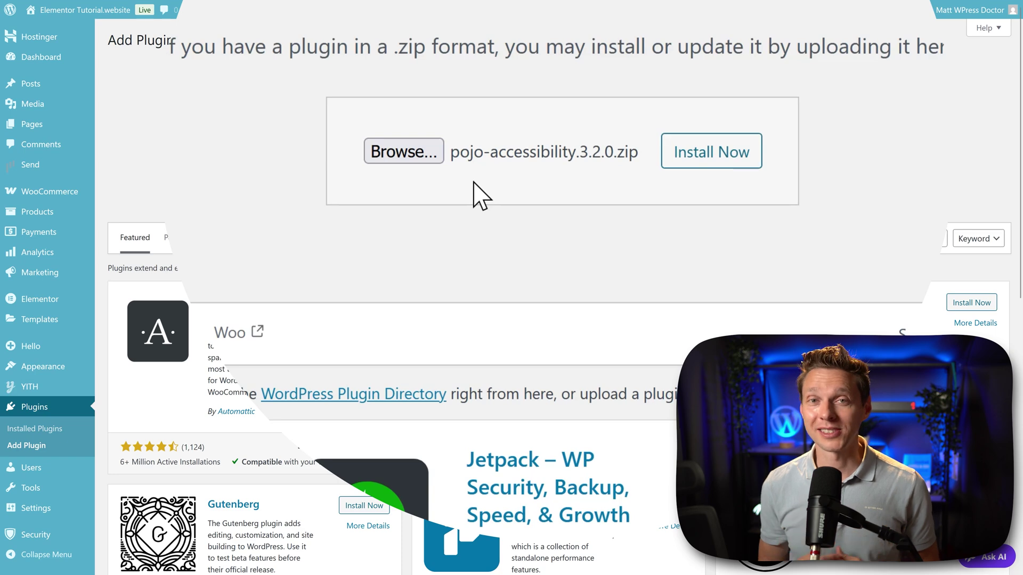
click(716, 159)
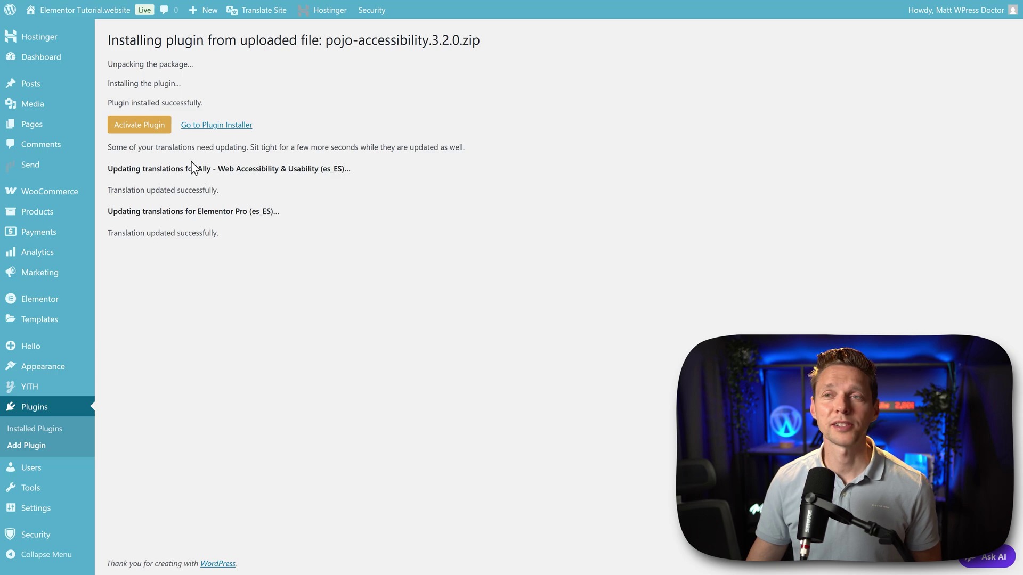
click(151, 128)
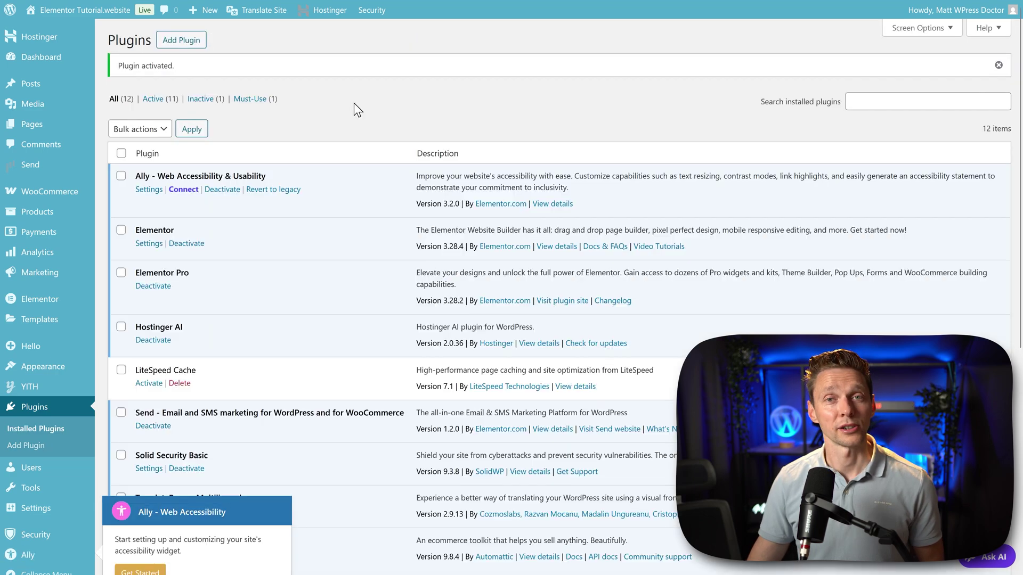
- Start the Ally setup and approve connecting the site to the Elementor account
scroll(357, 107, down, 1)
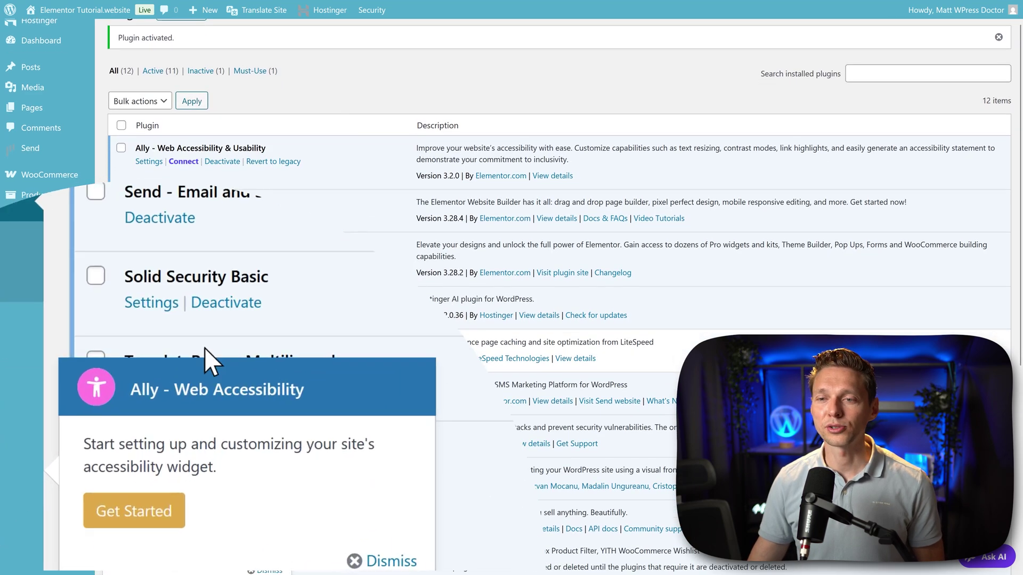
click(134, 511)
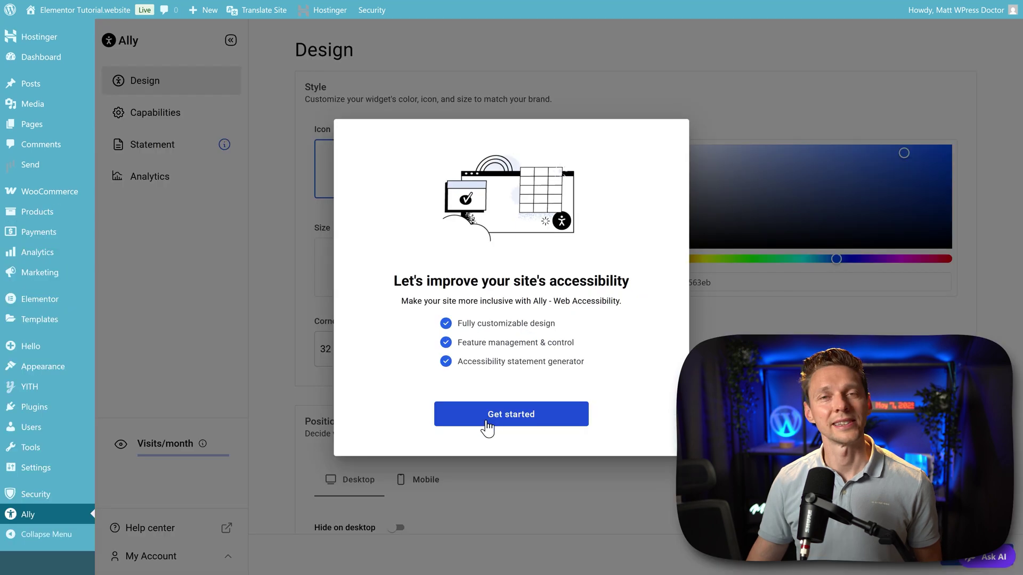
click(485, 416)
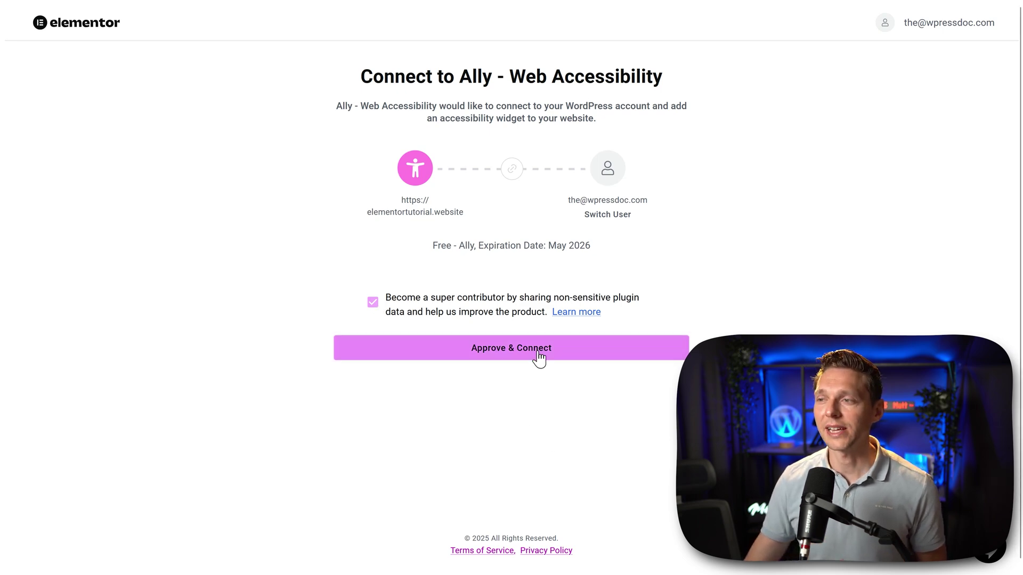
click(569, 357)
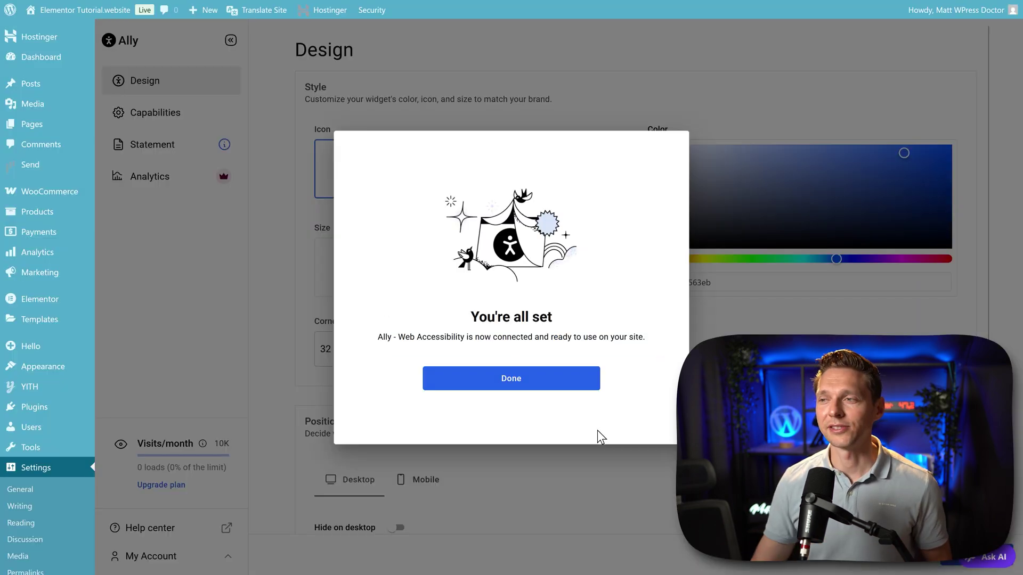
click(559, 388)
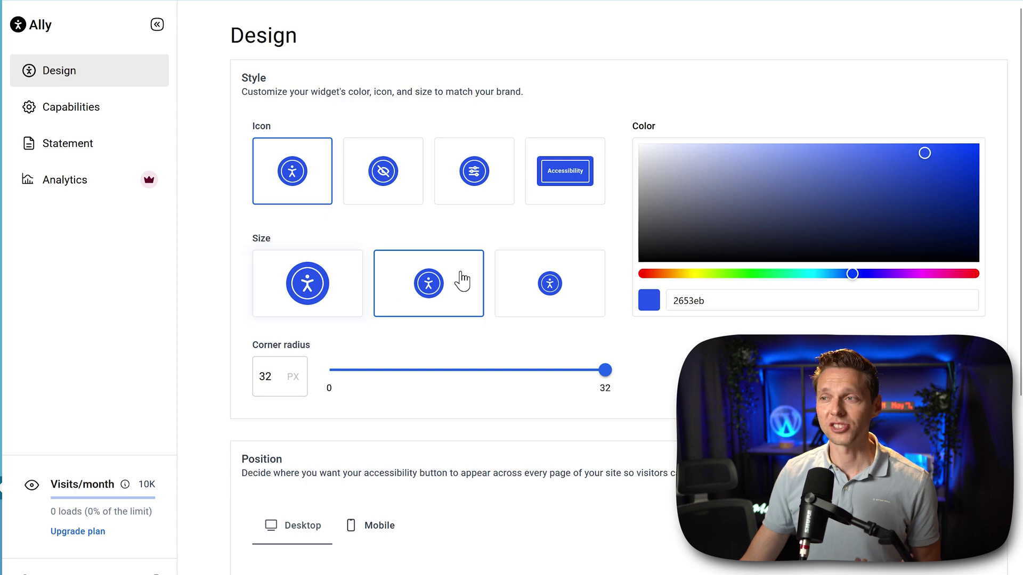
- Set the accessibility button's corner radius to 10 px and its color to ffc000
drag(302, 363, 247, 383)
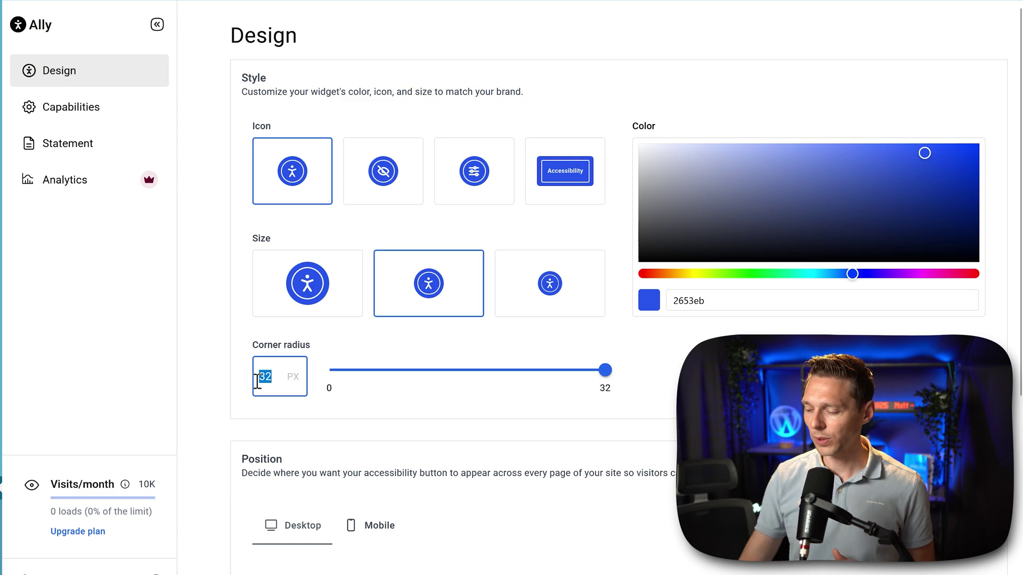
text(10)
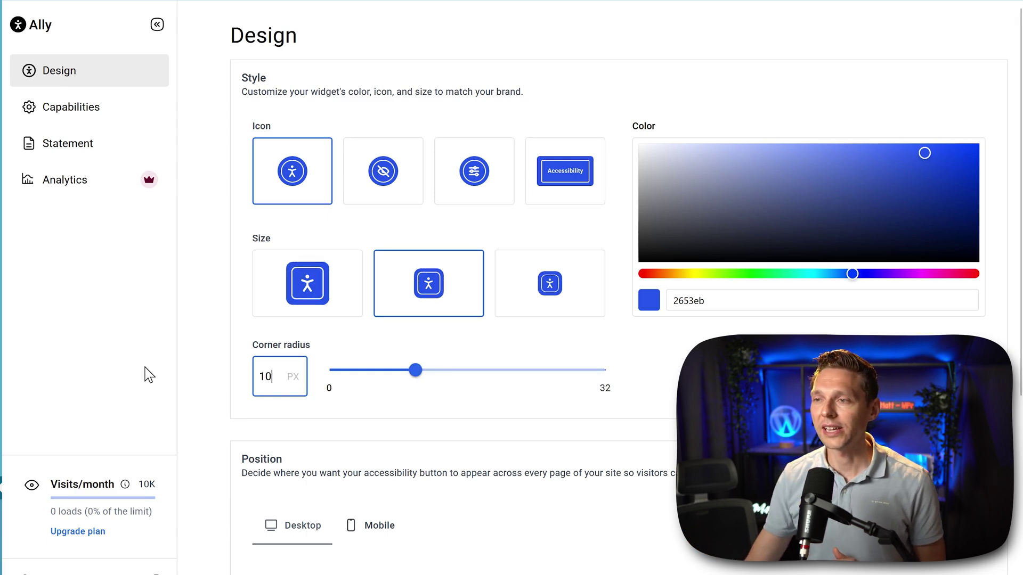
click(465, 397)
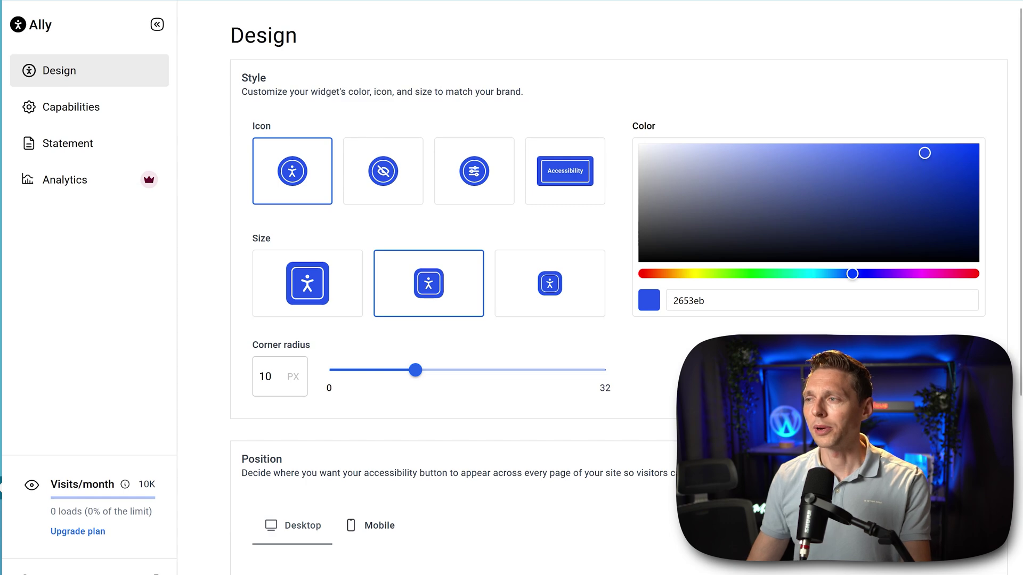
drag(734, 301, 647, 307)
text(ffc000)
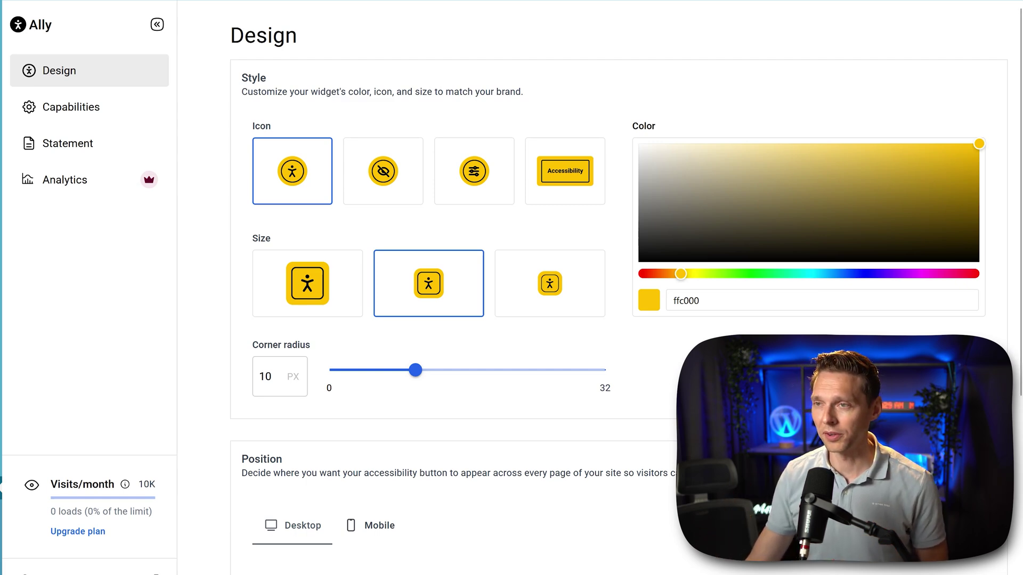
- Try the bottom-left default position for the desktop button, return it to bottom right, and enable exact positioning
middle_click(794, 315)
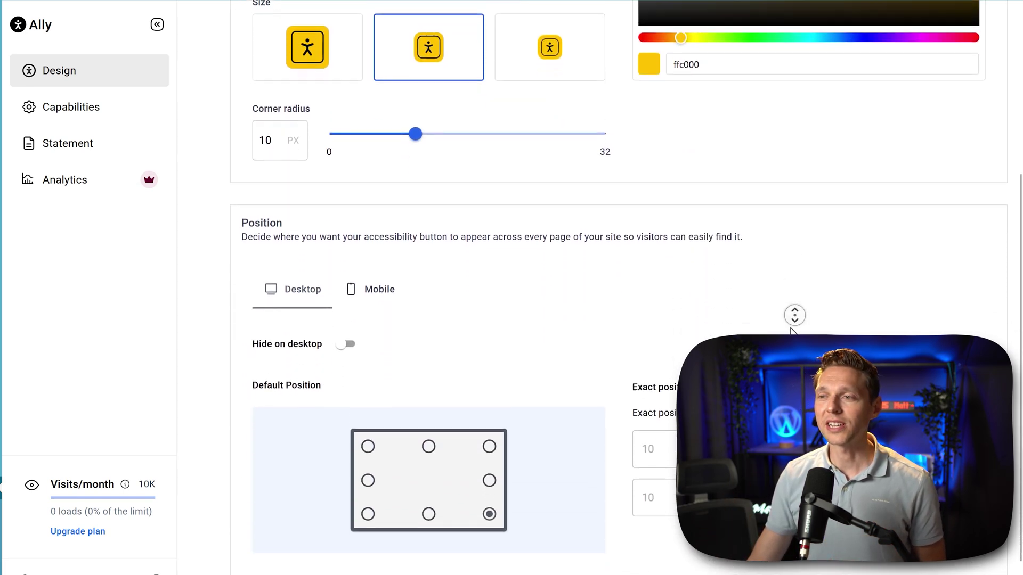
middle_click(792, 330)
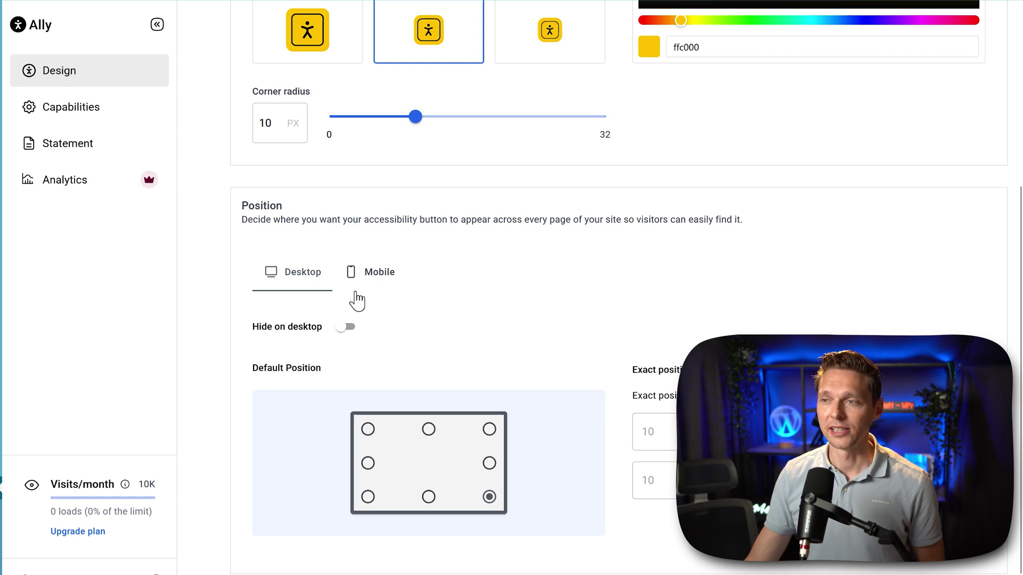
click(356, 294)
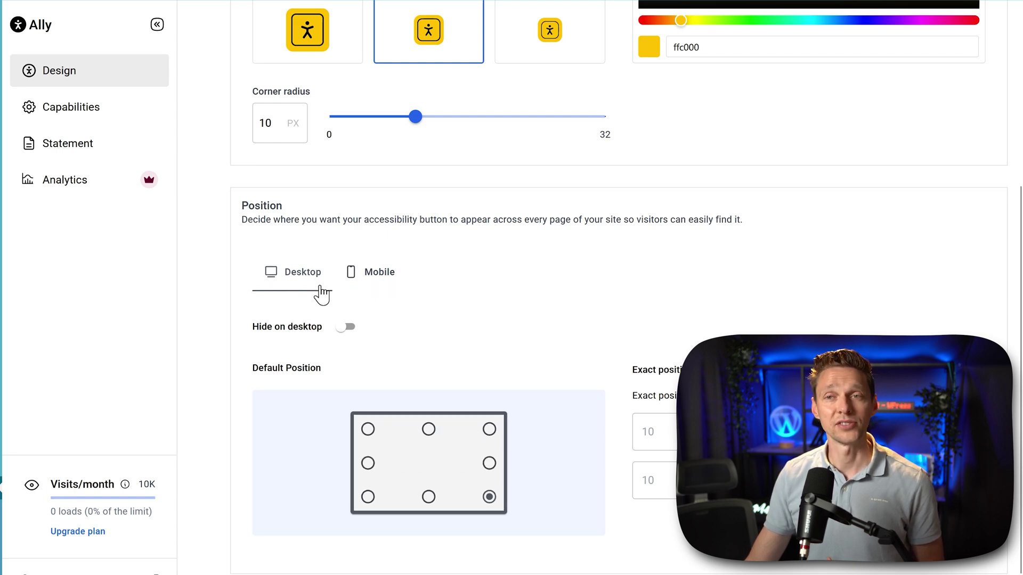
click(367, 498)
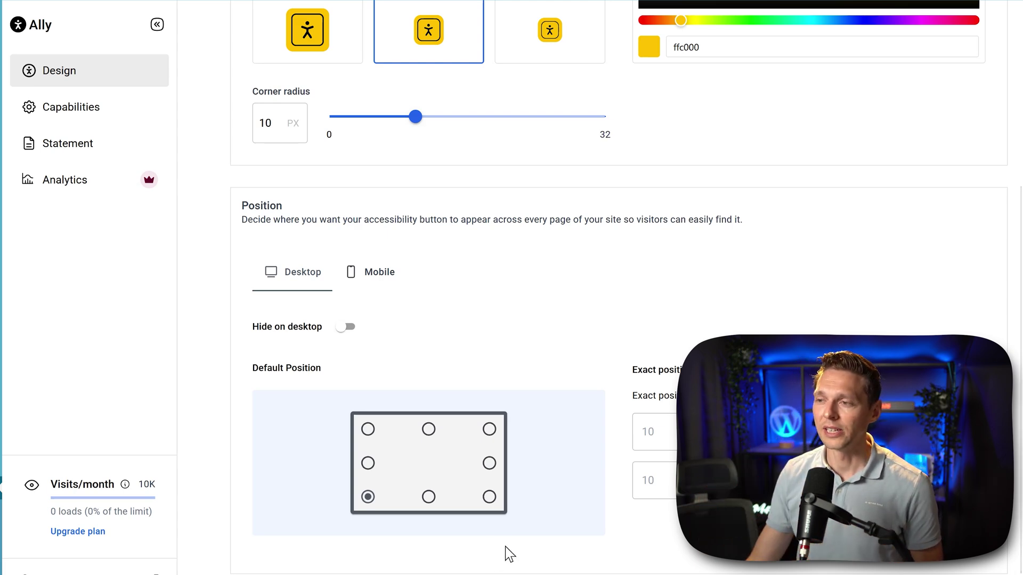
click(489, 498)
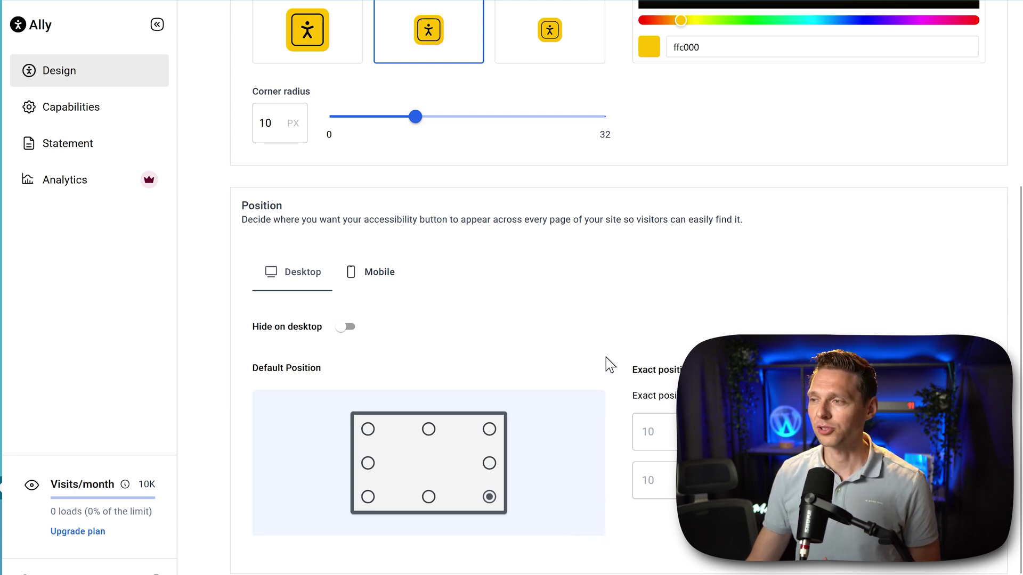
click(719, 370)
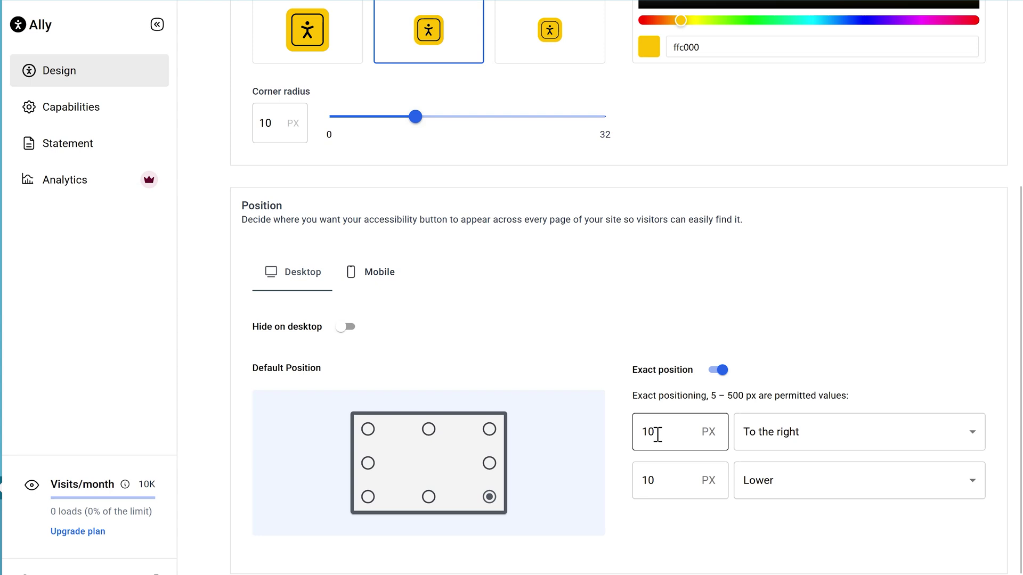
- Try hiding the accessibility button on desktop and switch the hiding off again
click(347, 335)
scroll(355, 349, up, 4)
click(343, 515)
- Check the button's position settings for mobile, and open the widget's Capabilities settings
middle_click(537, 430)
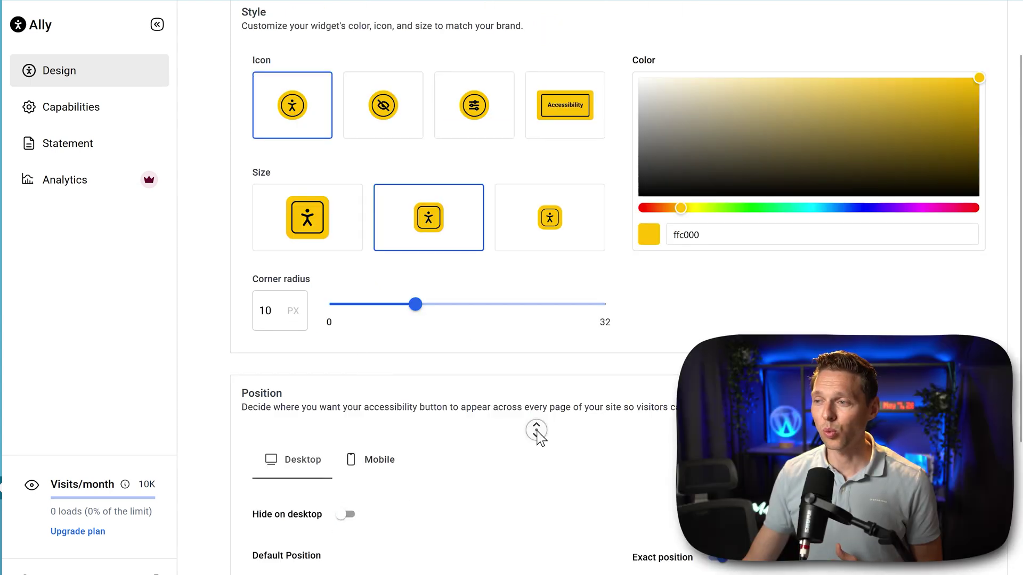
click(507, 458)
click(381, 277)
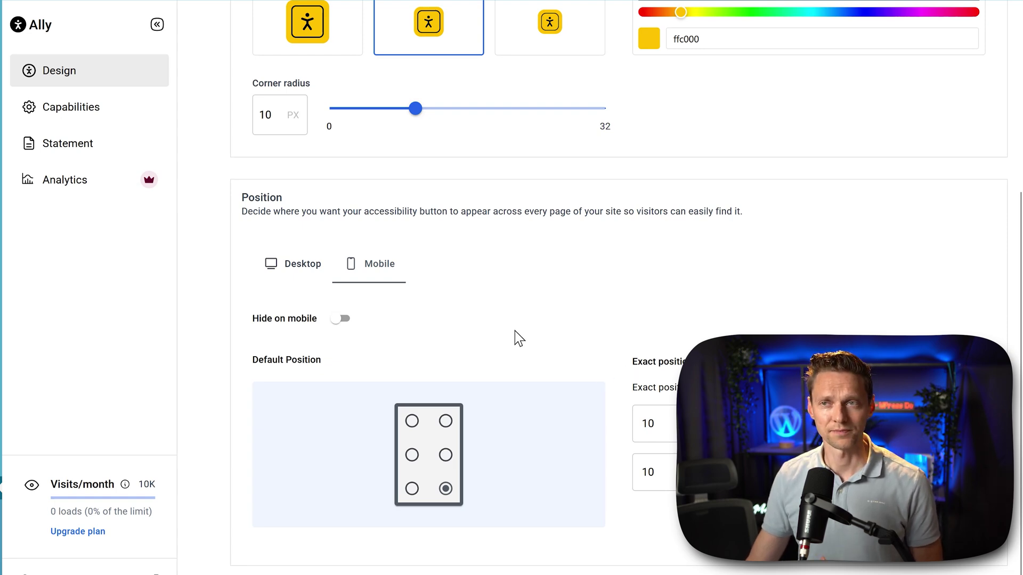
click(87, 122)
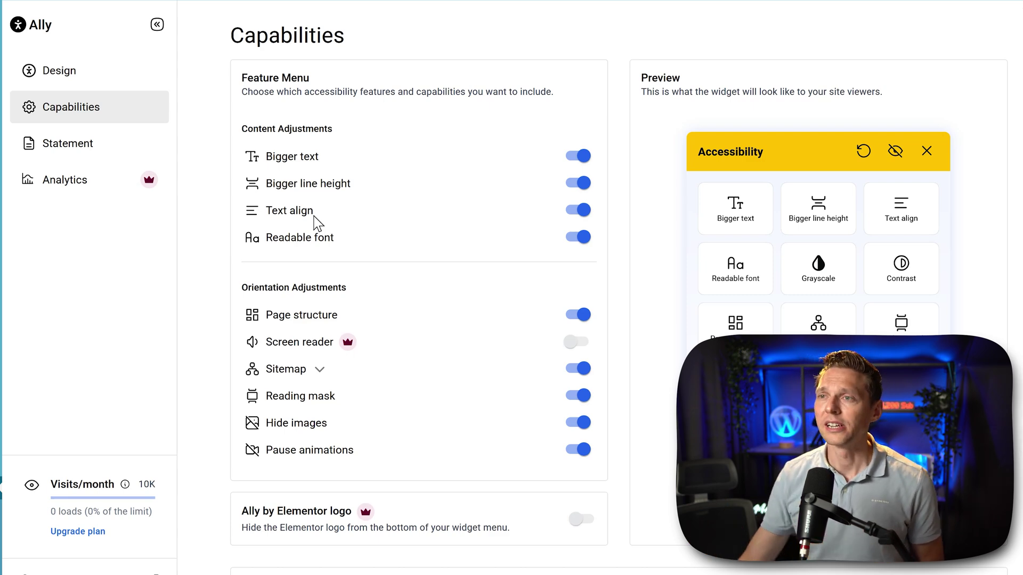
- Try switching off the Bigger text, Bigger line height and Text align features, and switch all three back on
click(579, 156)
click(580, 183)
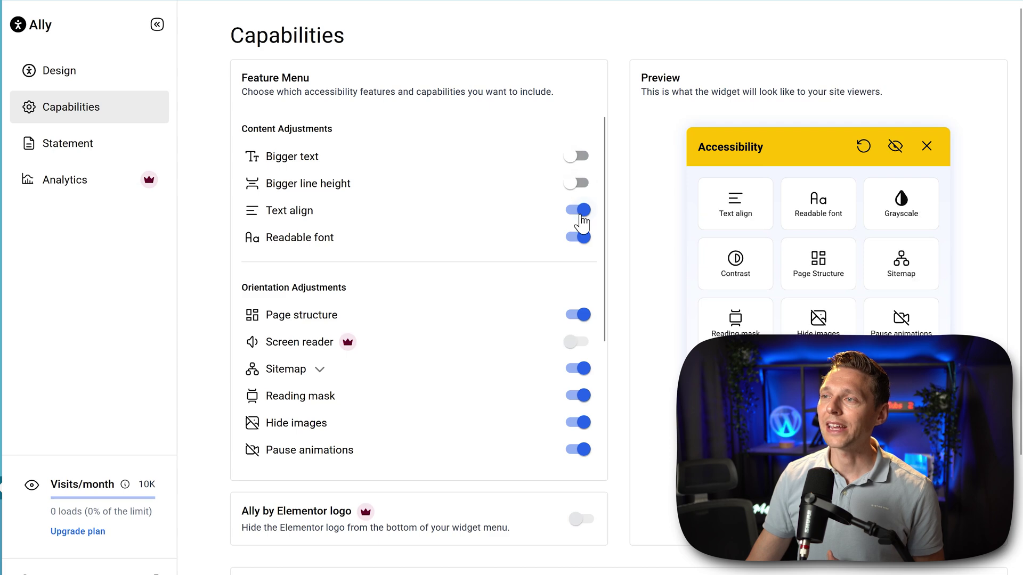
click(580, 210)
click(580, 156)
click(579, 183)
click(581, 210)
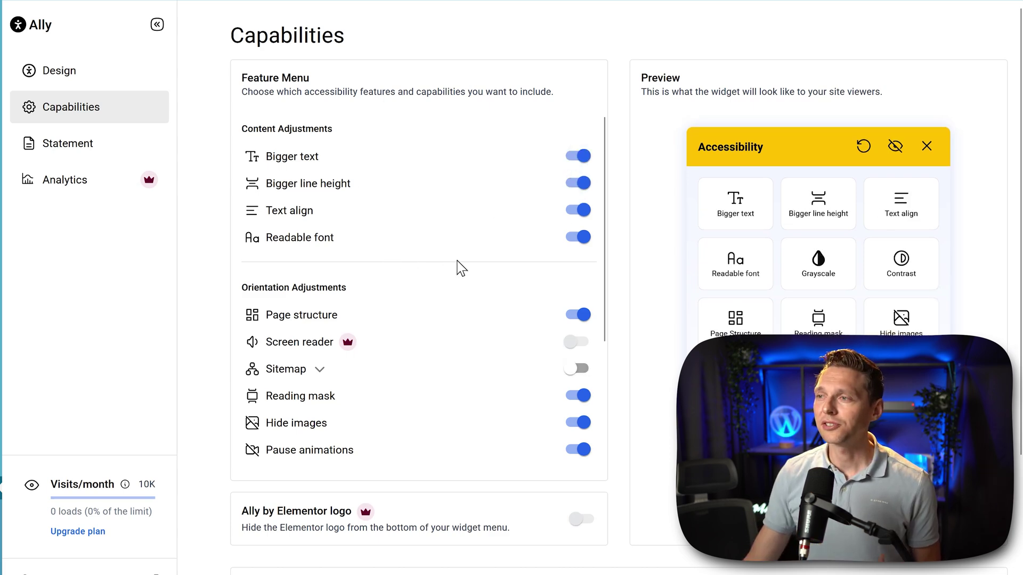
- Enable the Sitemap feature and expand its options to check the sitemap URL ending in sitemap.xml
drag(604, 197, 605, 262)
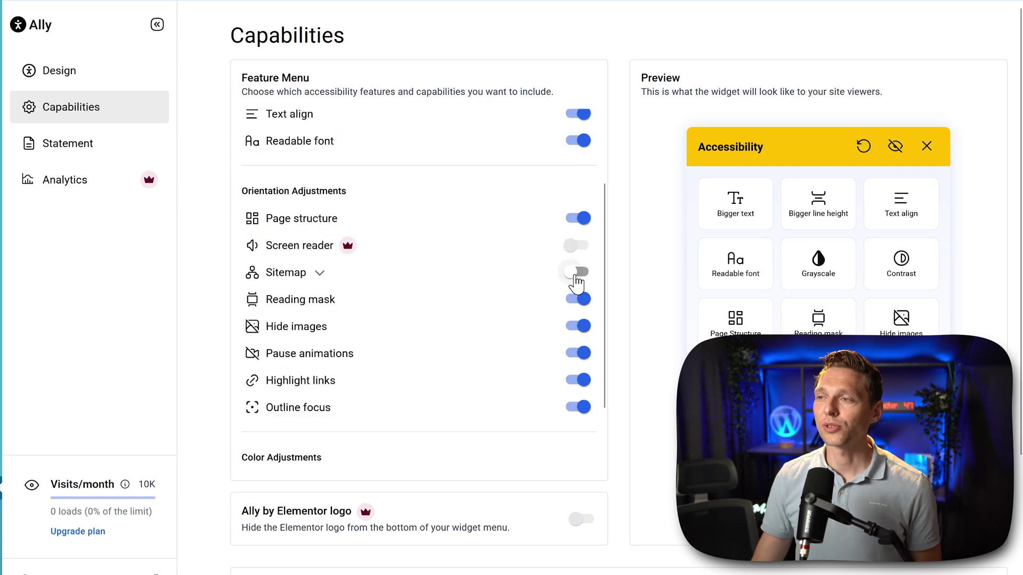
click(578, 272)
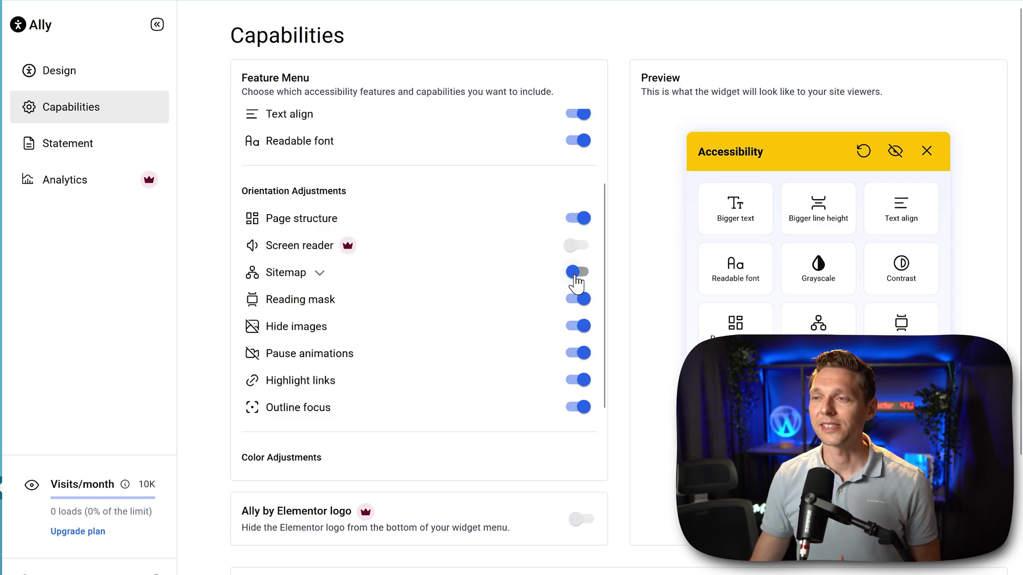
click(320, 273)
drag(510, 301, 566, 296)
click(524, 299)
drag(499, 300, 569, 302)
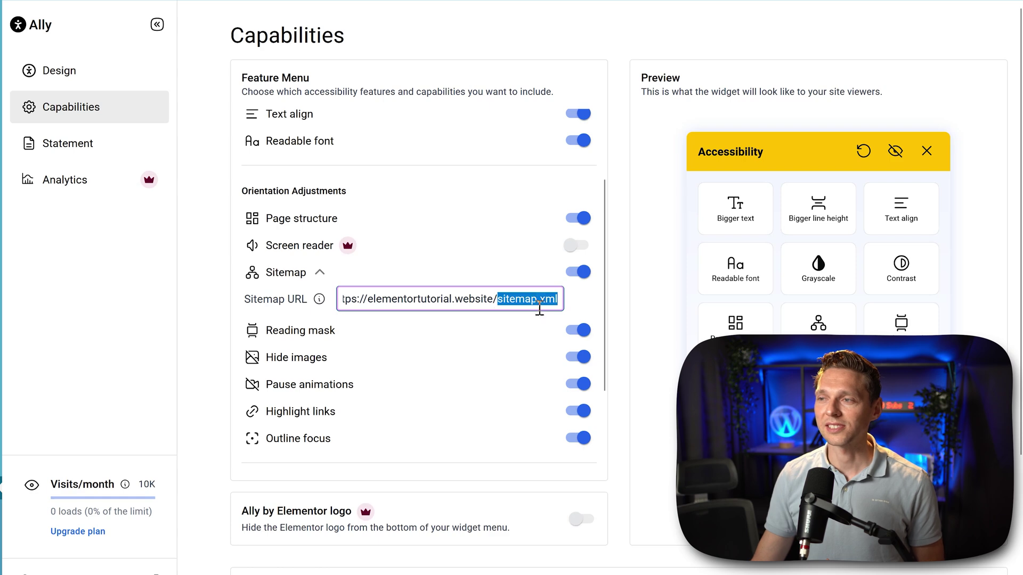
click(535, 297)
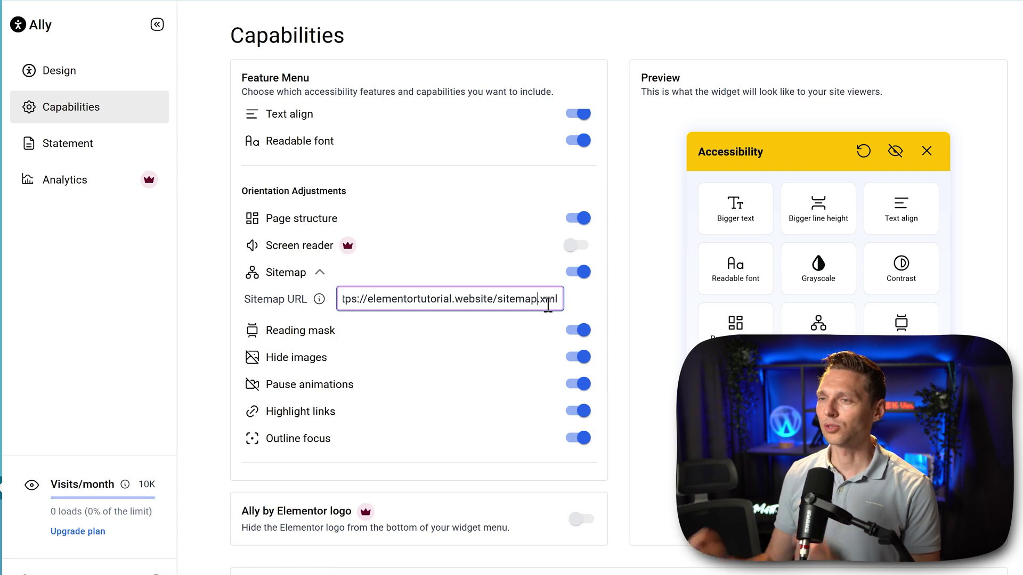
click(613, 299)
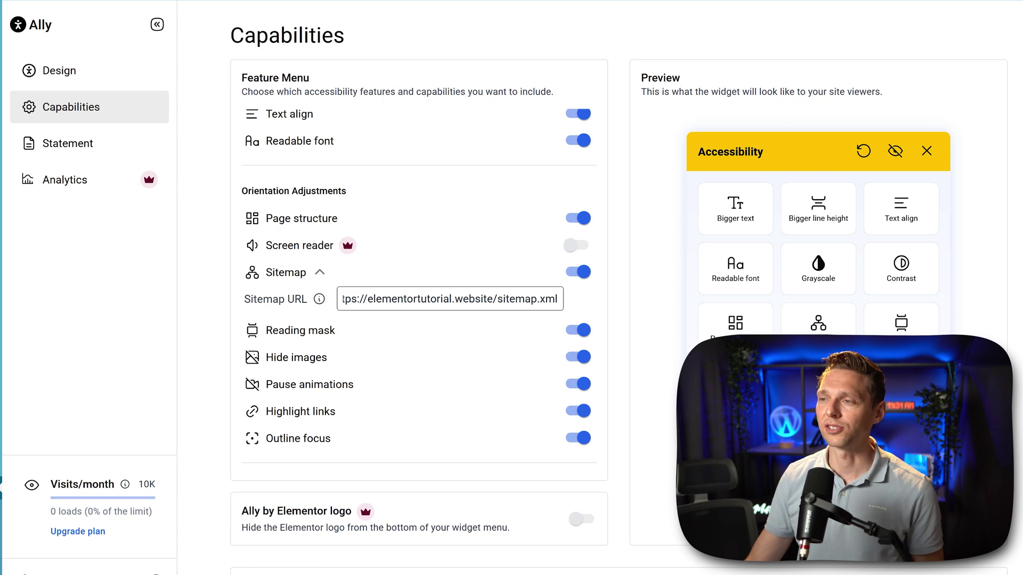
- Check the remaining orientation and color adjustments and the Skip to main content setting
scroll(586, 160, up, 2)
drag(606, 183, 613, 326)
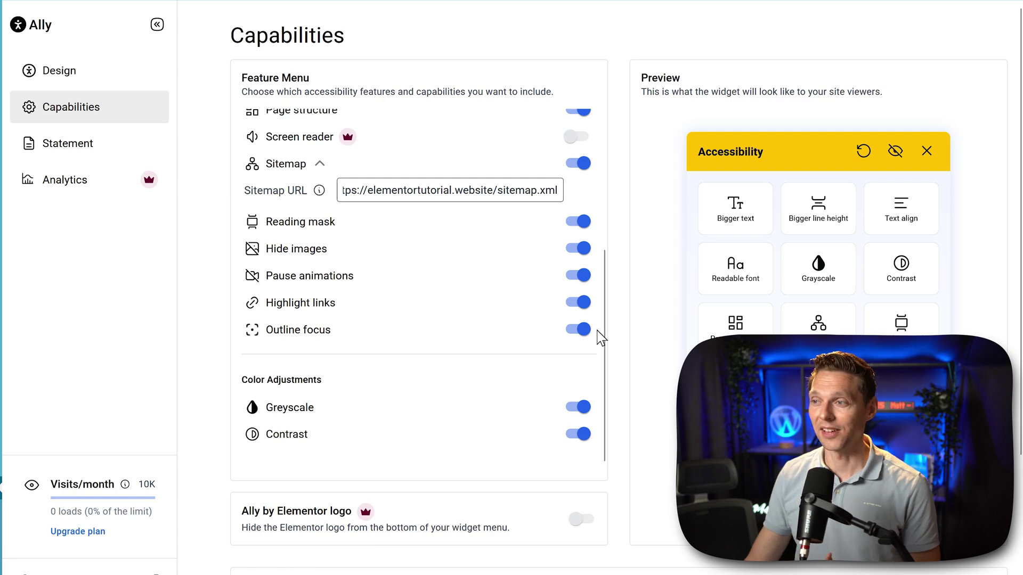
middle_click(624, 322)
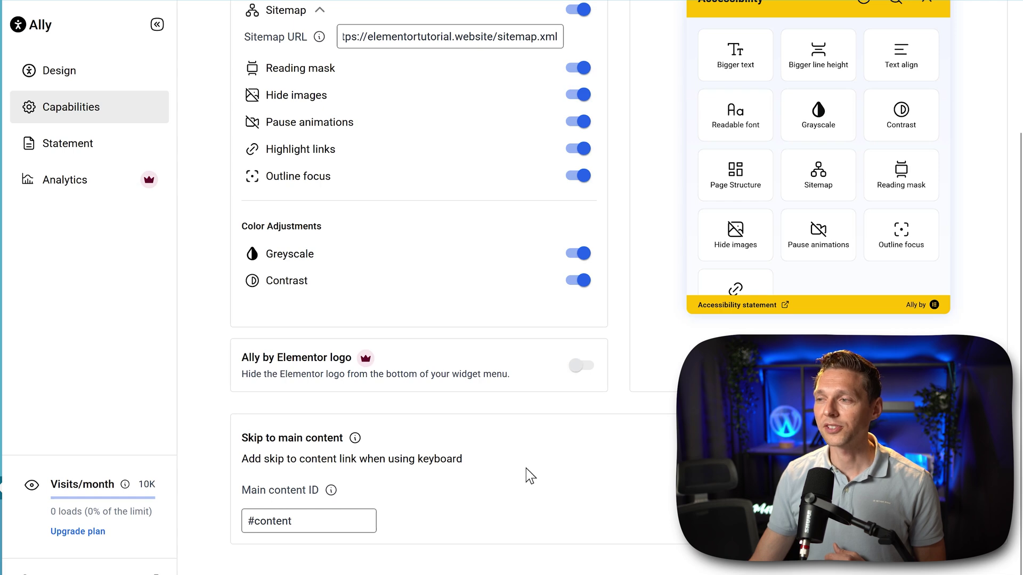
scroll(527, 452, up, 3)
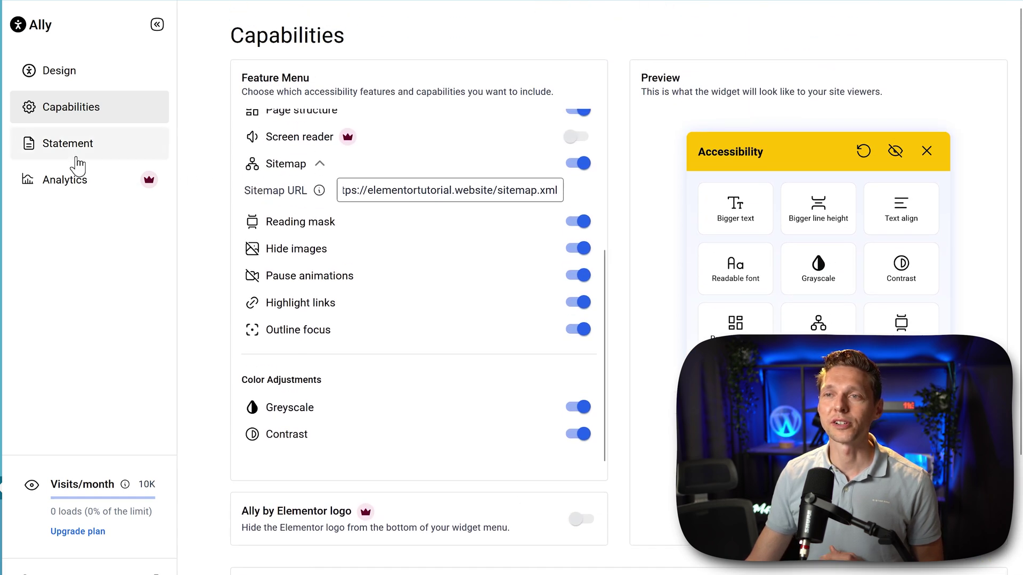
click(70, 157)
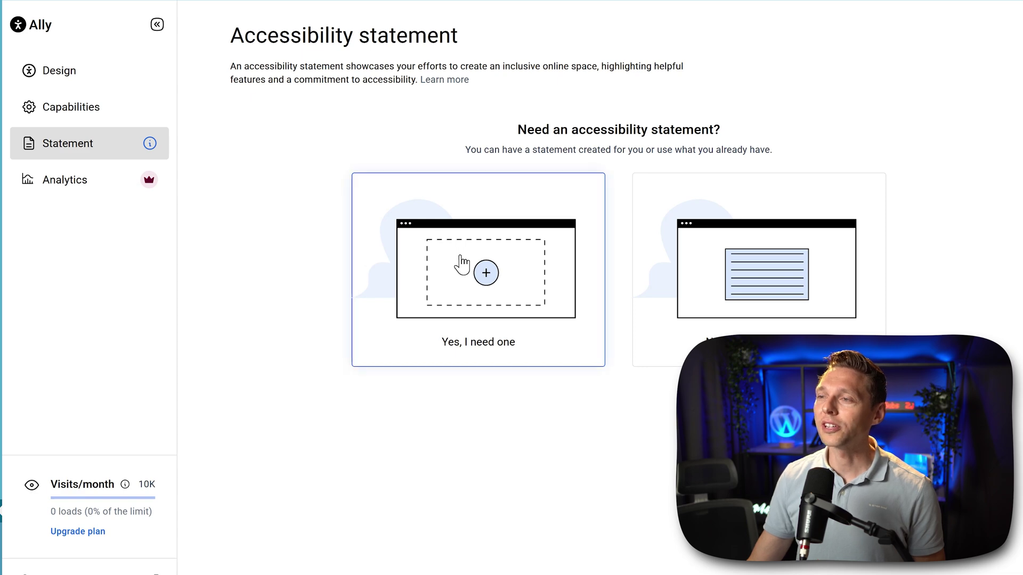
click(460, 263)
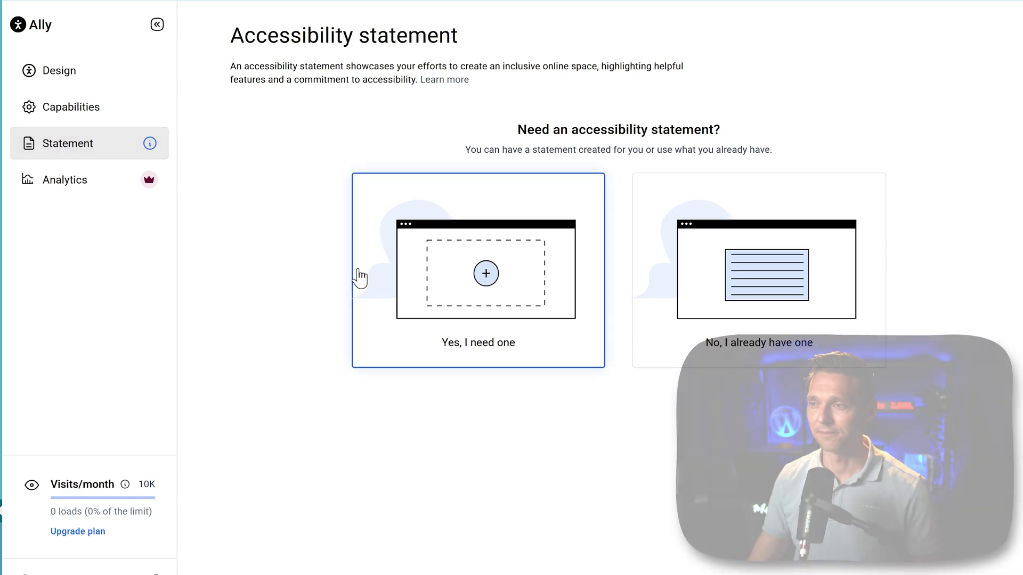
click(914, 542)
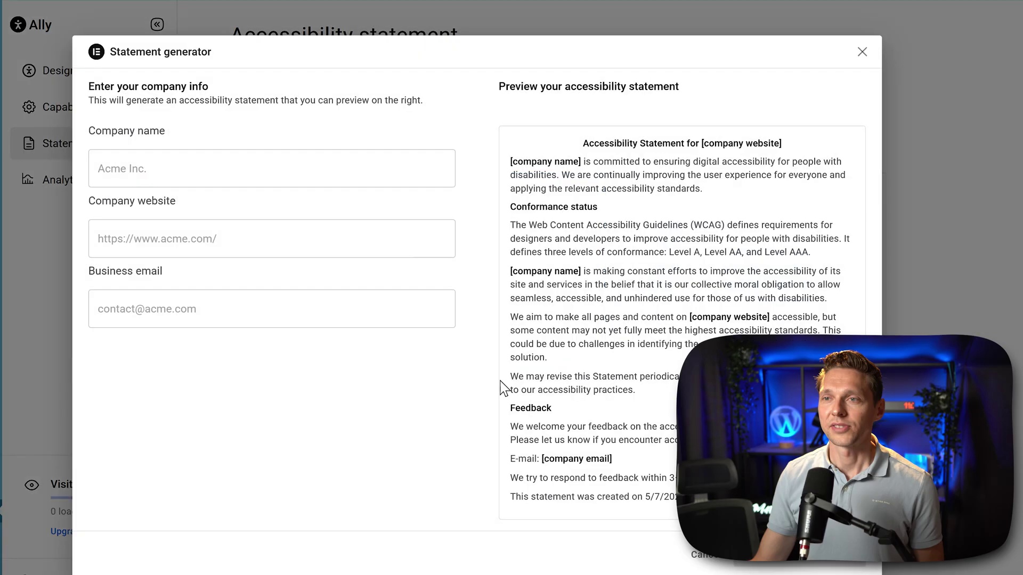
click(126, 175)
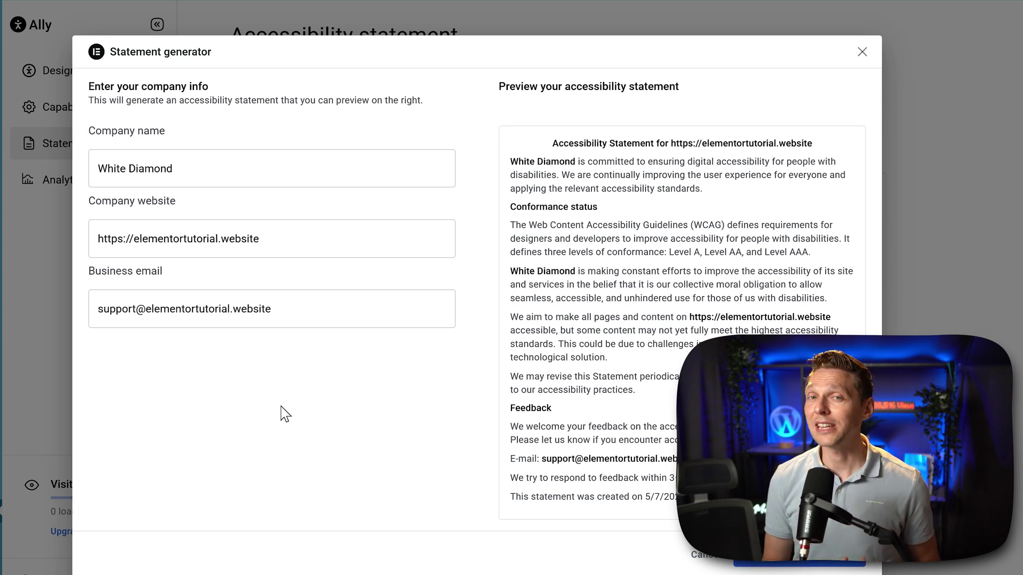
- Review the statement text preview, create the statement and its page, and dismiss the notice about the linked page
drag(552, 143, 687, 498)
click(687, 498)
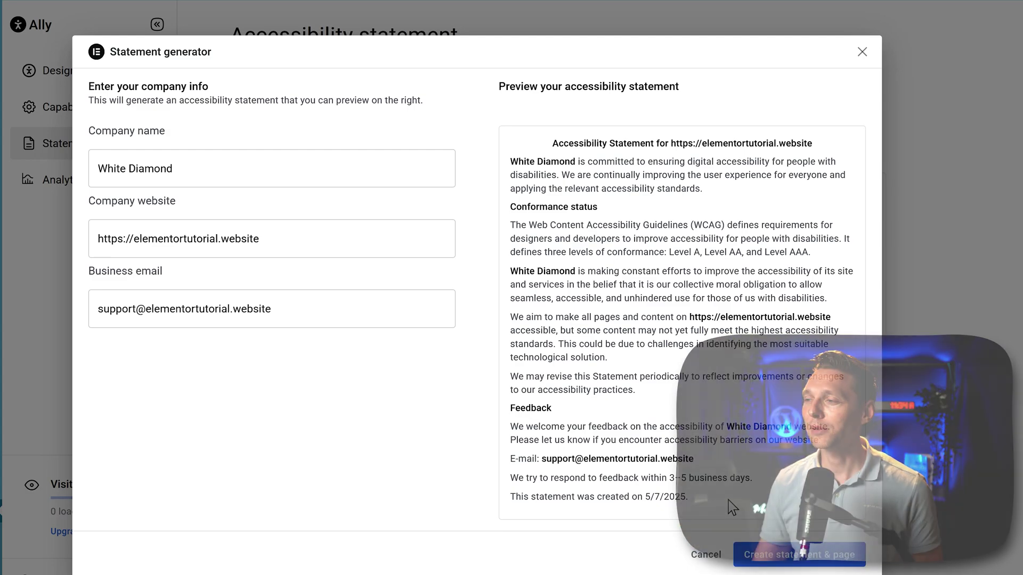
click(779, 531)
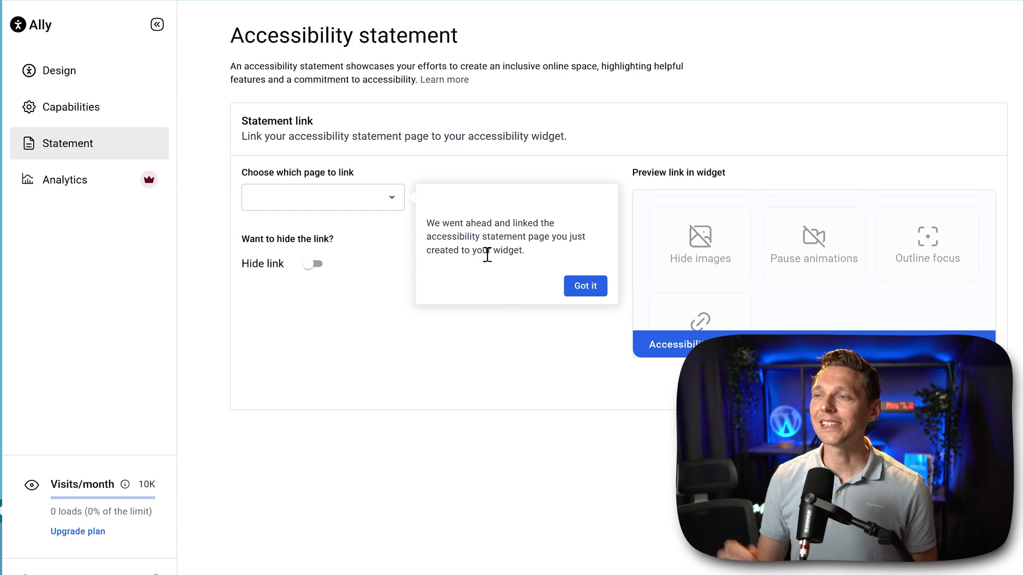
click(585, 286)
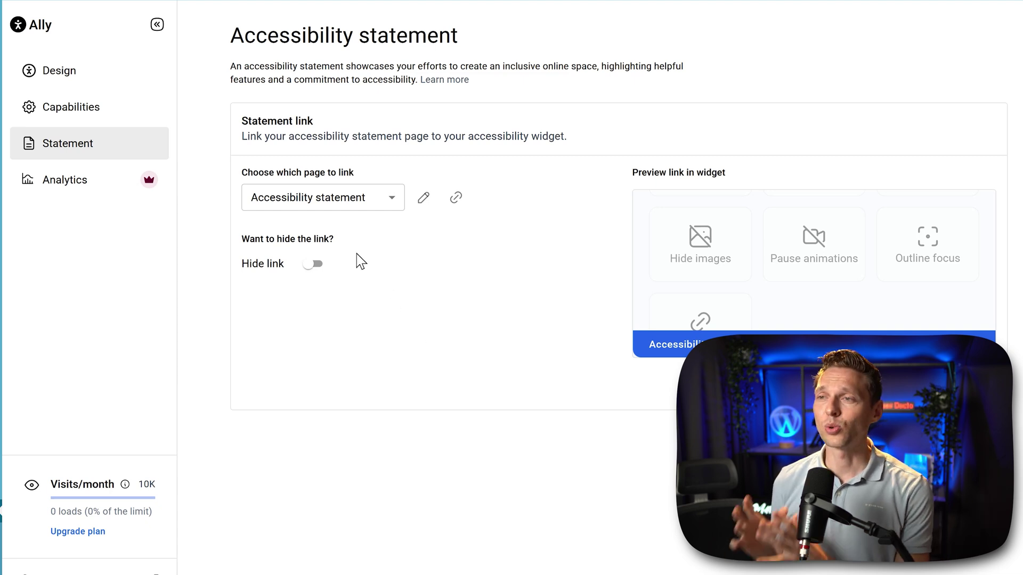
- Try hiding the accessibility statement link, show it again, and check the Analytics section
click(314, 266)
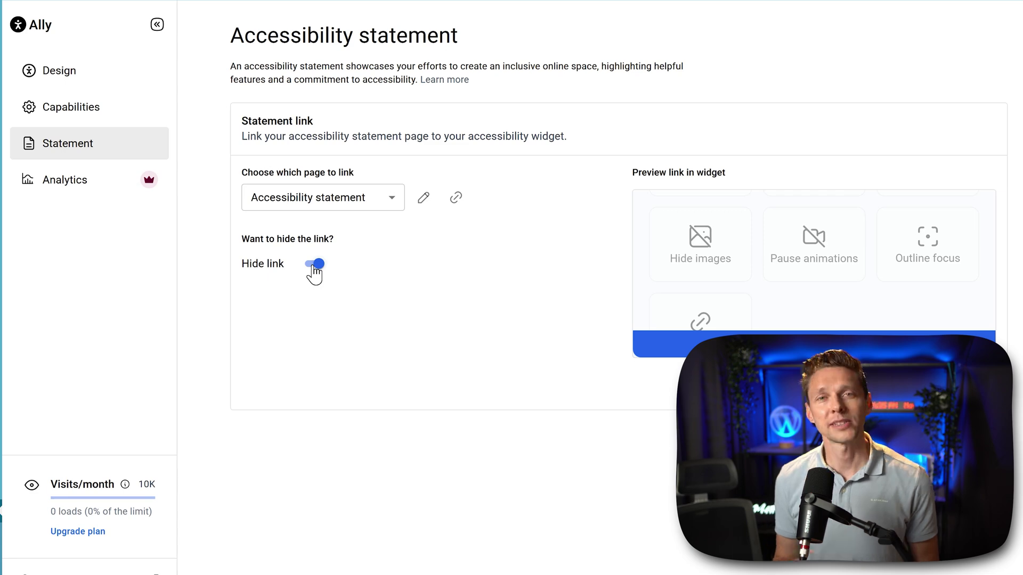
click(314, 267)
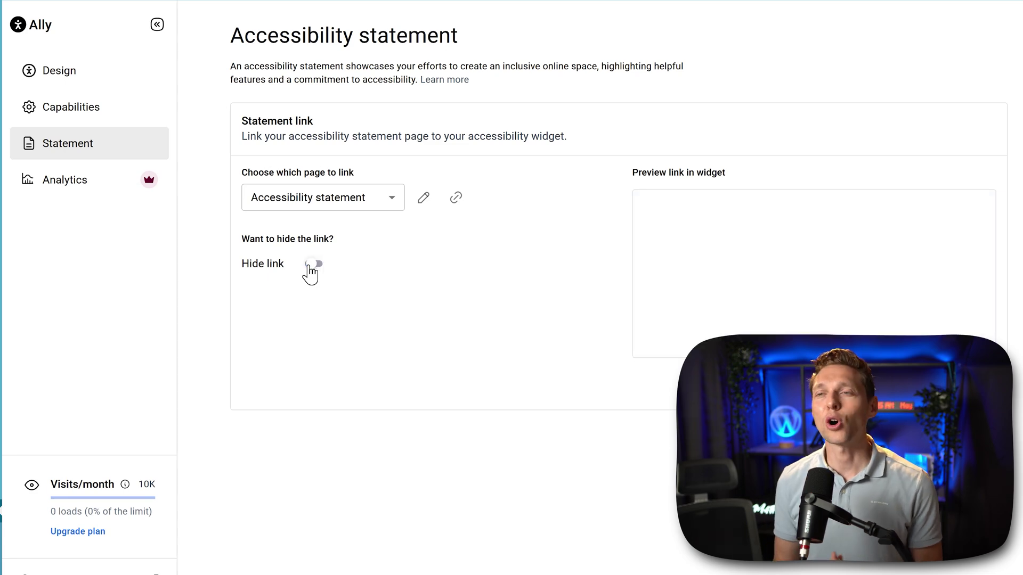
click(76, 191)
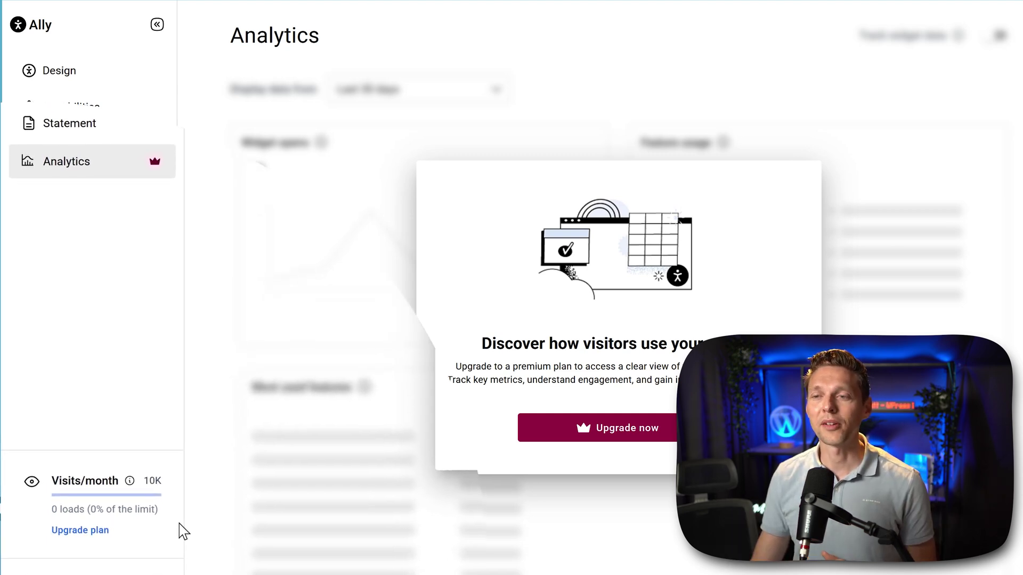
mouse_move(131, 479)
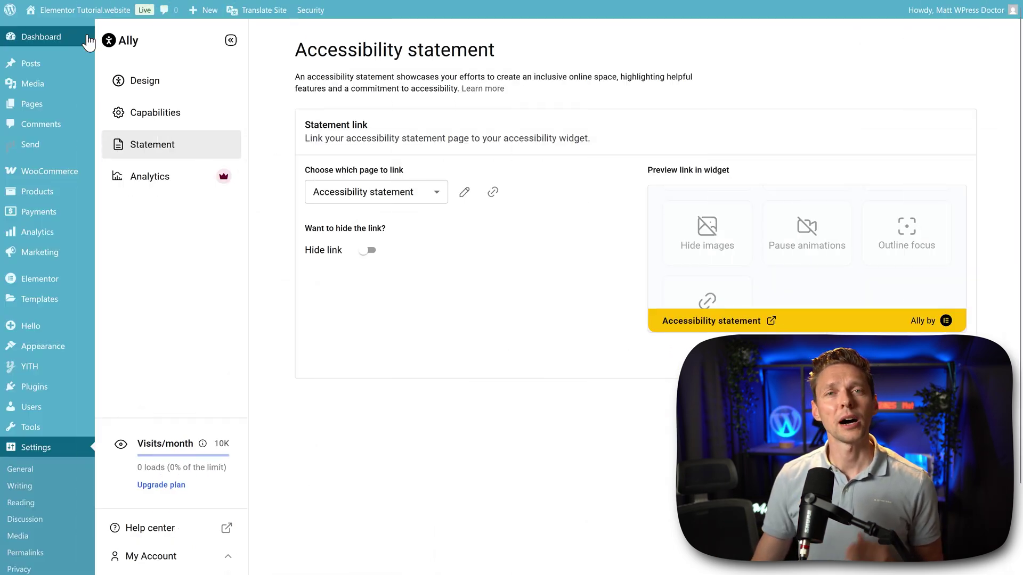
- Open the shop's homepage full screen in a private browser window and bring up its accessibility widget
right_click(64, 33)
click(97, 84)
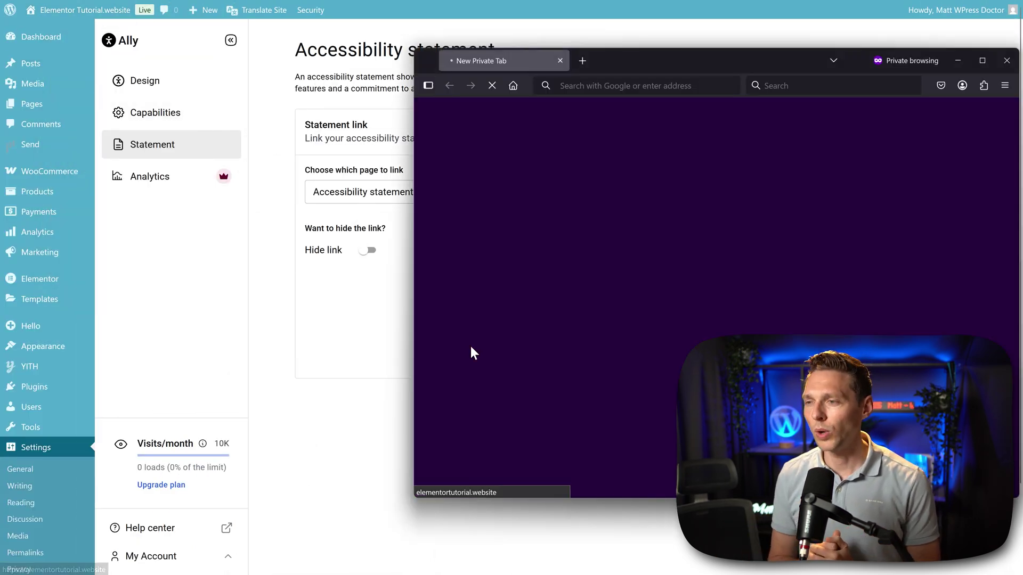
key(F11)
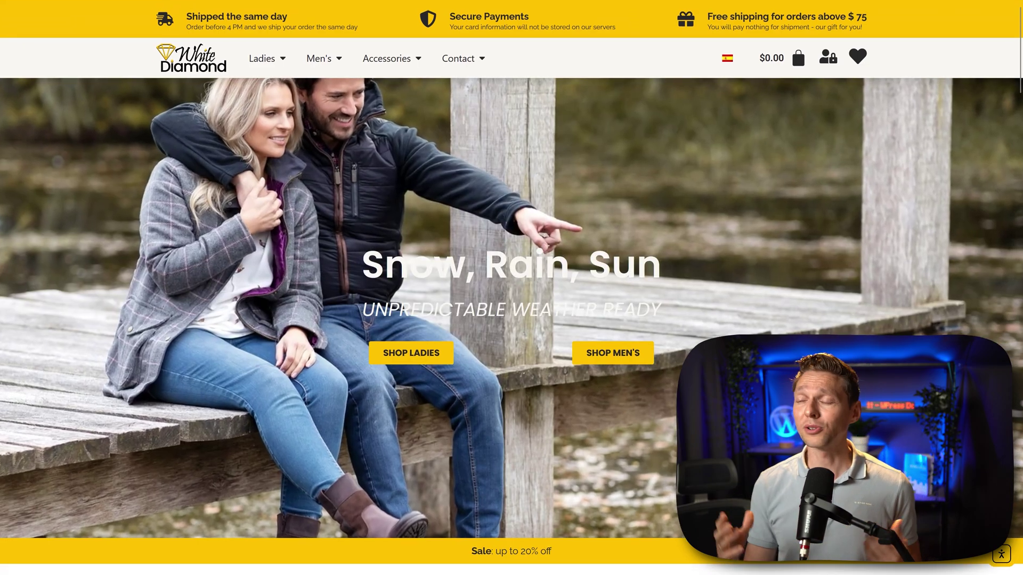
scroll(841, 250, down, 2)
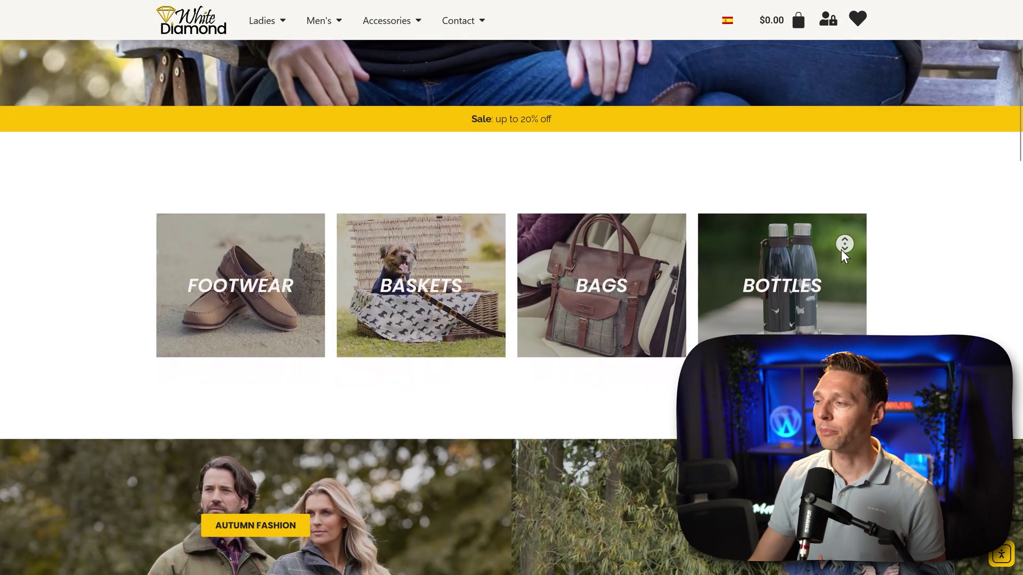
scroll(953, 532, down, 4)
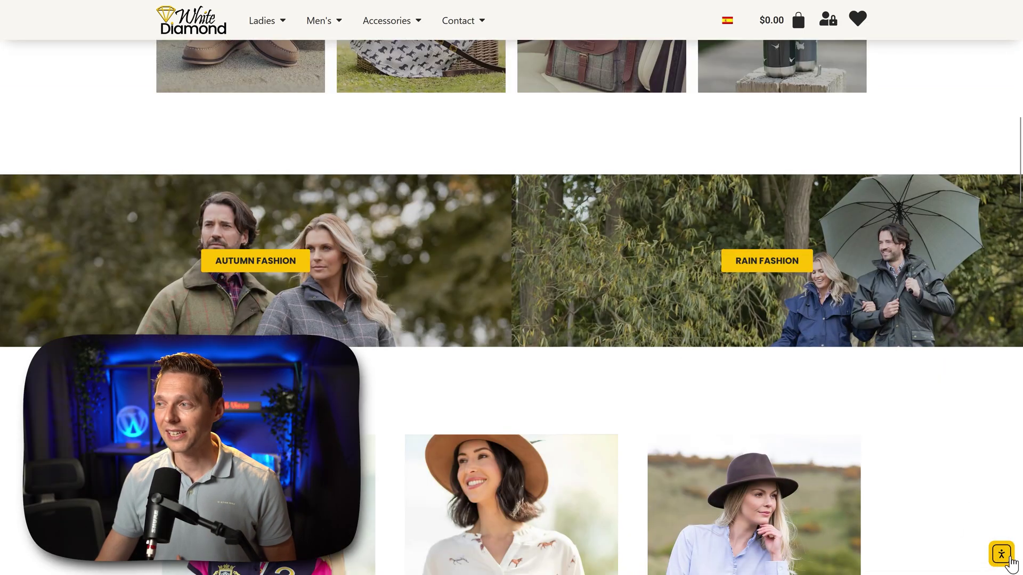
click(1010, 560)
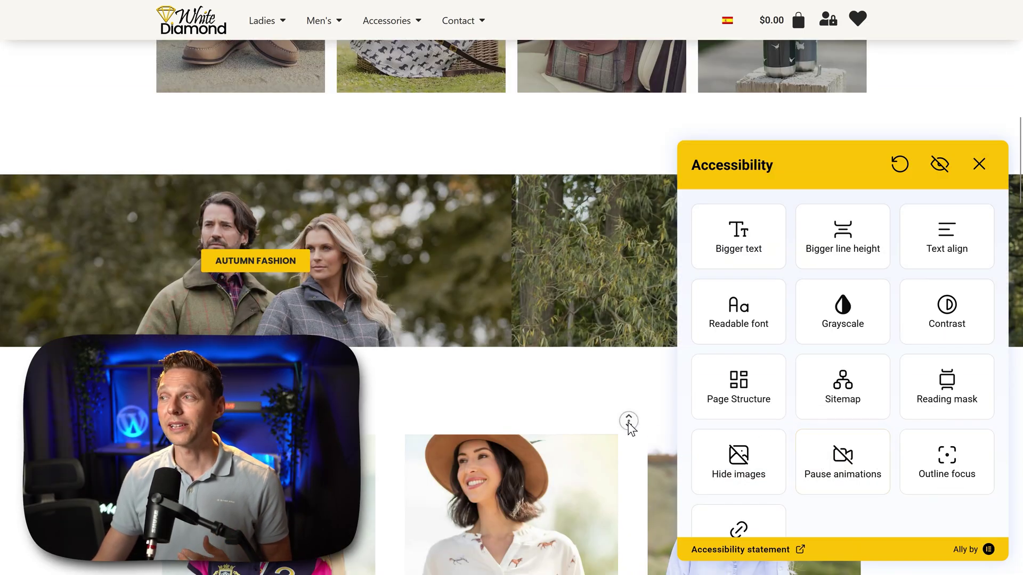
scroll(629, 421, up, 15)
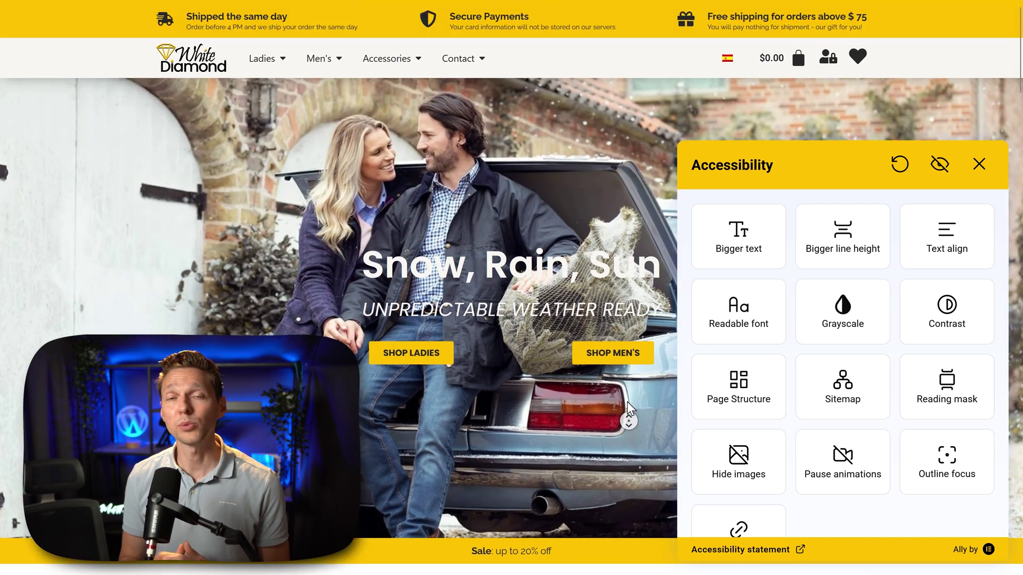
click(628, 404)
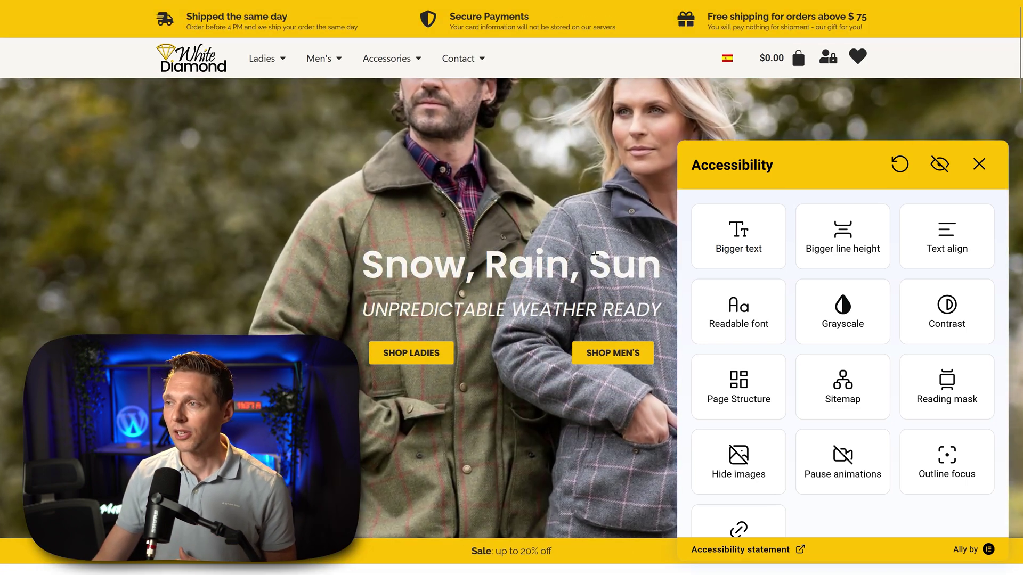
- Try the widget's Bigger text feature at 2x and look over the enlarged texts on the homepage
click(753, 248)
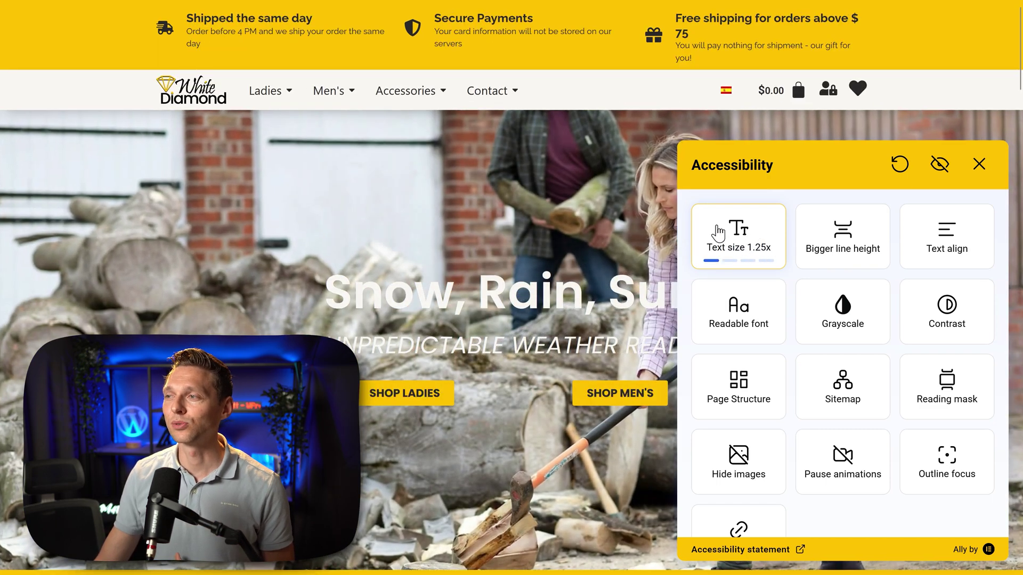
click(724, 234)
click(724, 235)
scroll(646, 259, down, 10)
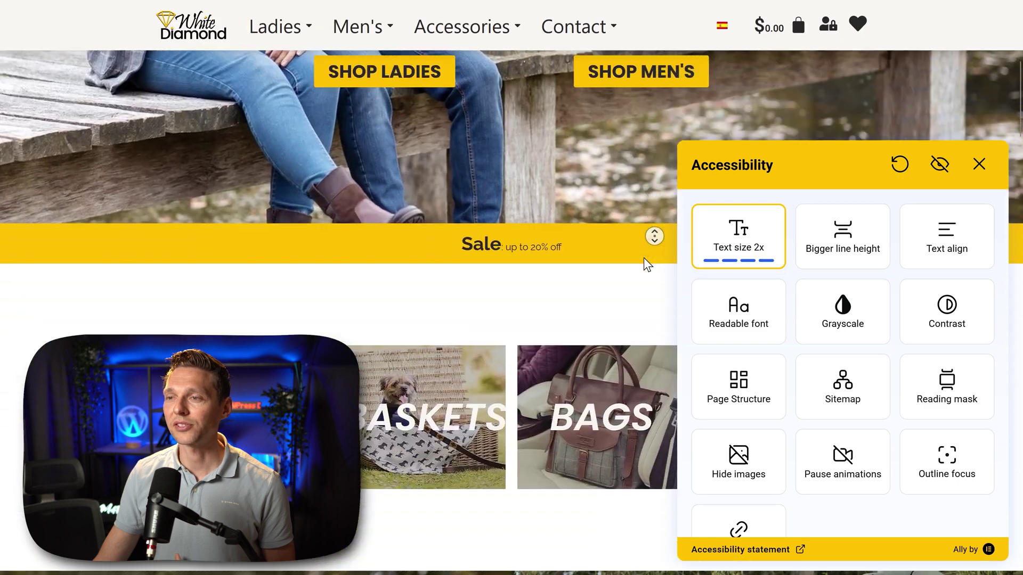
scroll(645, 256, down, 8)
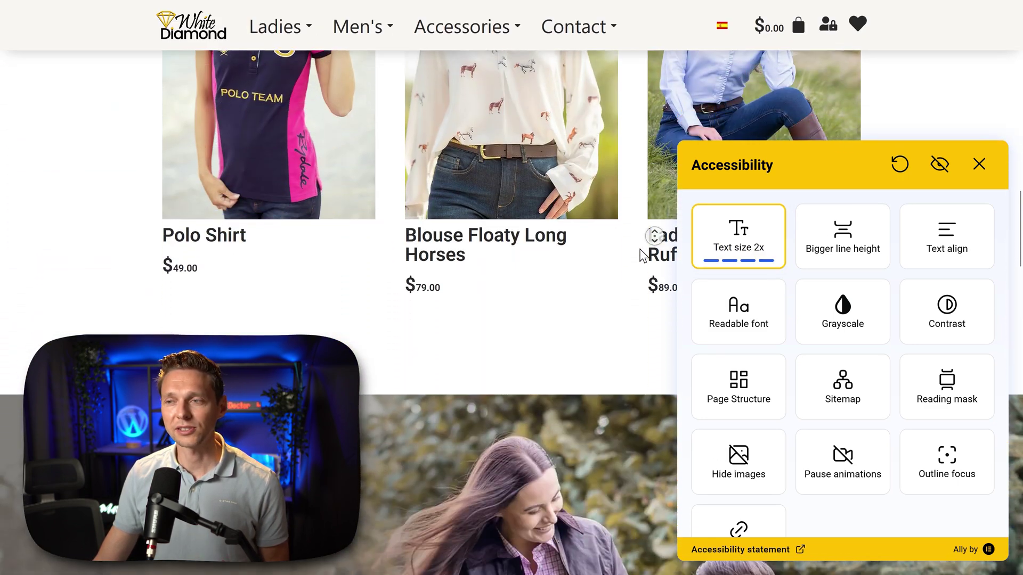
middle_click(596, 244)
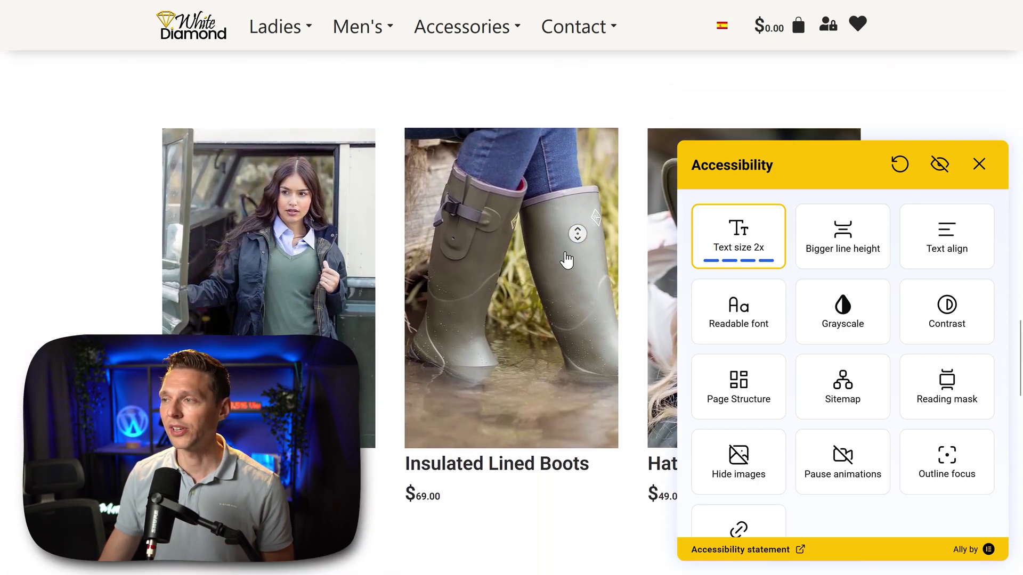
- Check the Men's and Contact menus with enlarged text, and return the text to its normal size
key(Home)
mouse_move(299, 138)
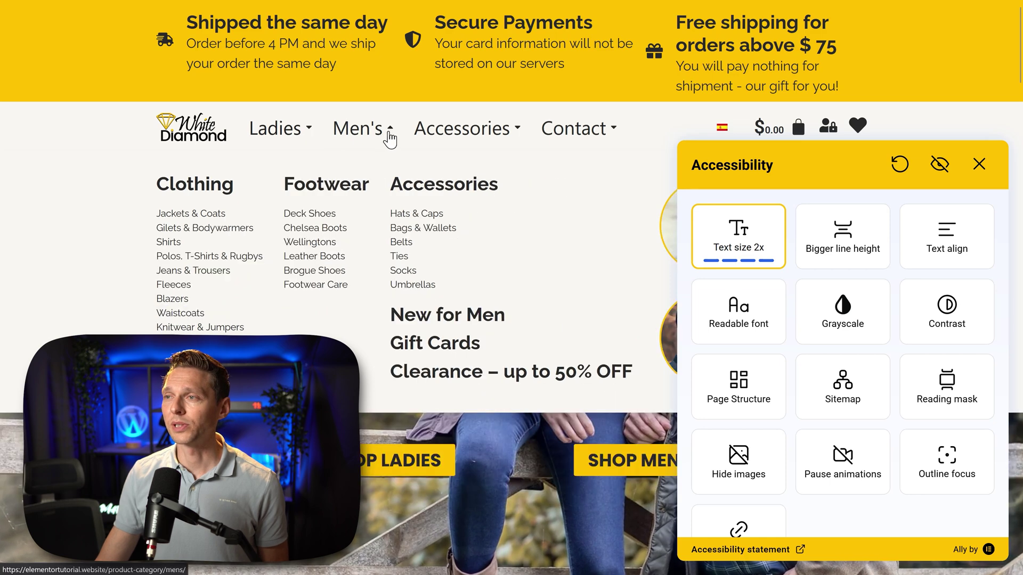
mouse_move(557, 142)
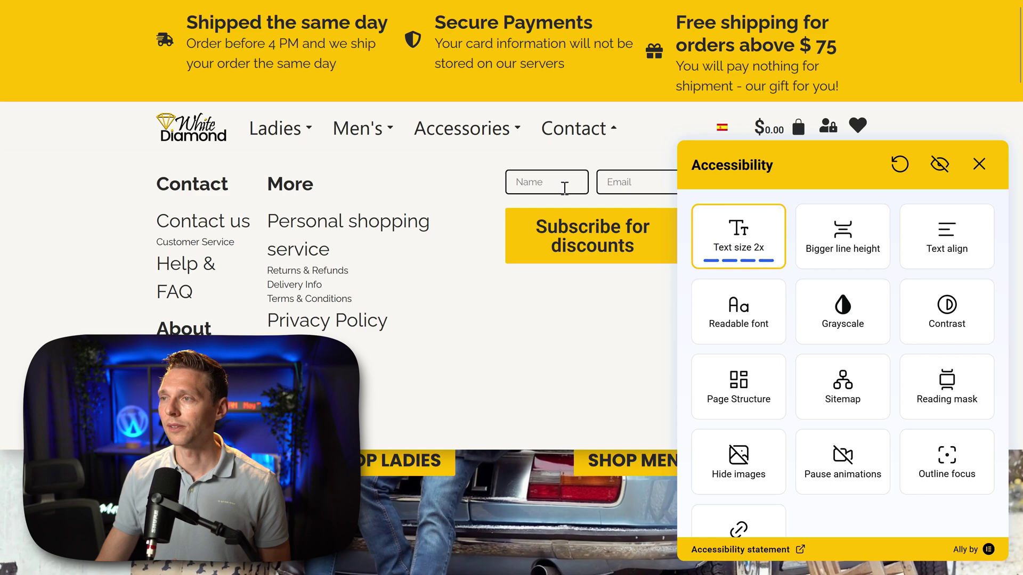
click(739, 236)
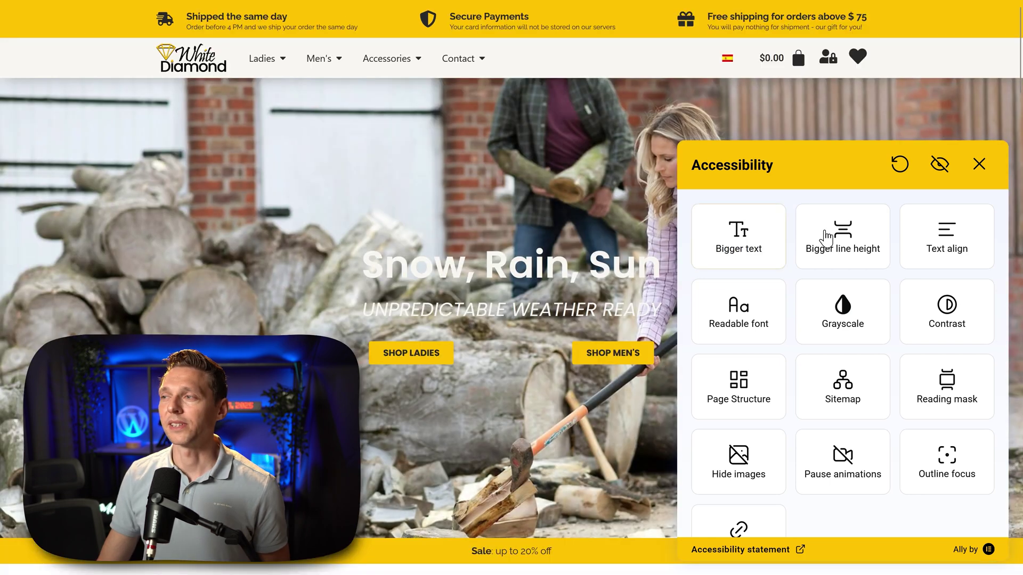
- Raise the line height on the homepage to 2x with the accessibility widget and look over the text spacing
click(846, 248)
click(845, 245)
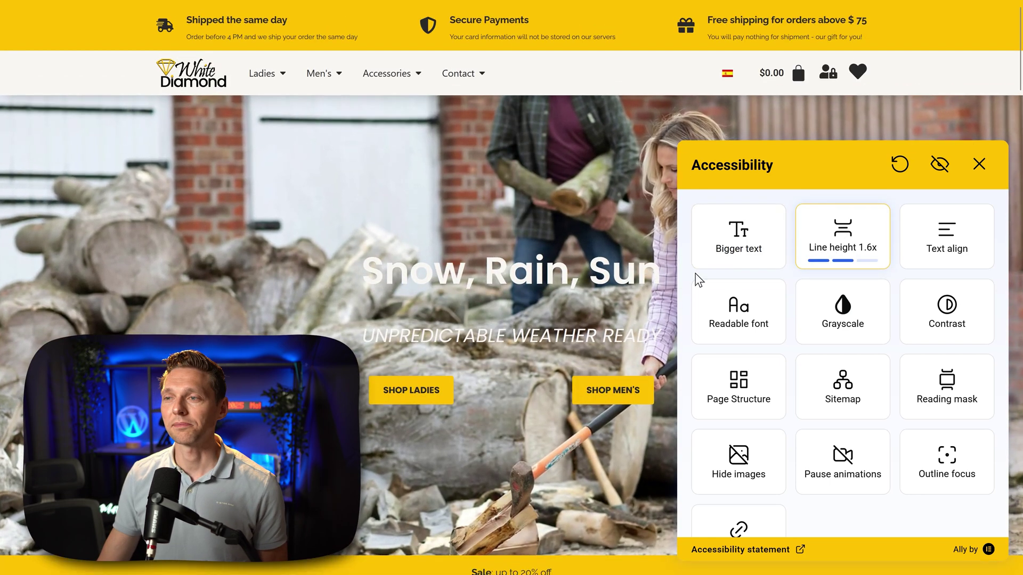
click(831, 237)
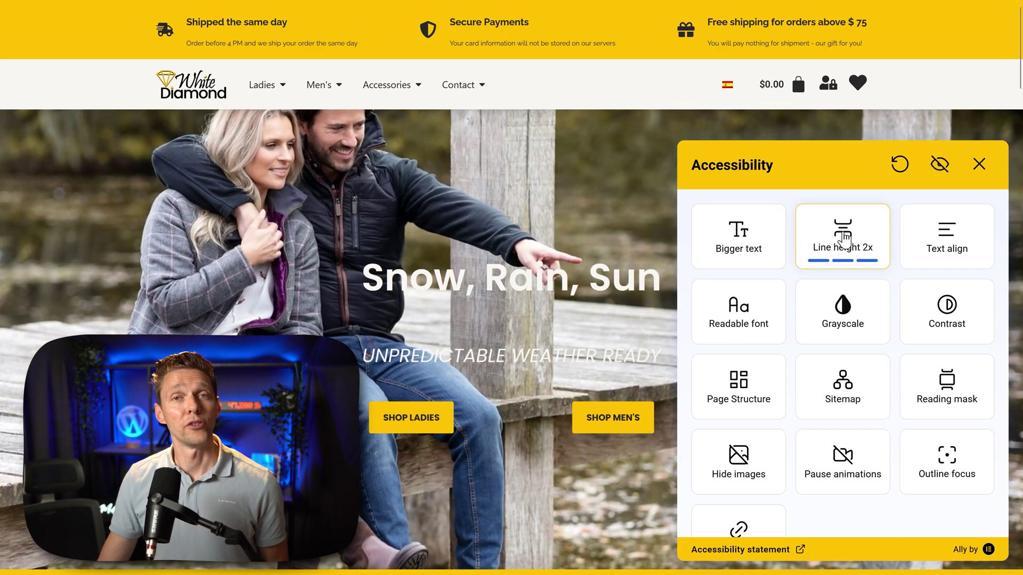
scroll(543, 325, down, 15)
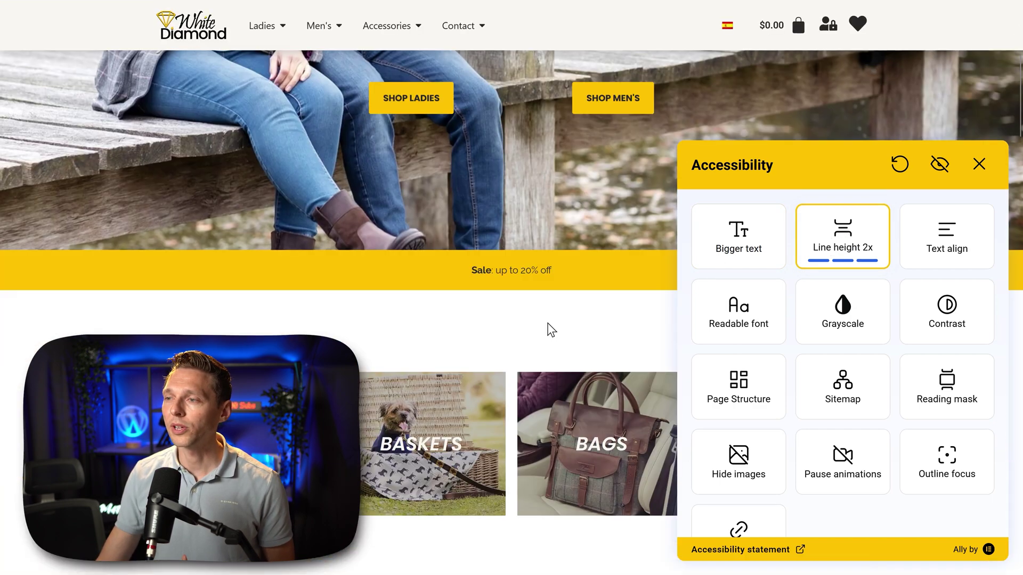
key(Escape)
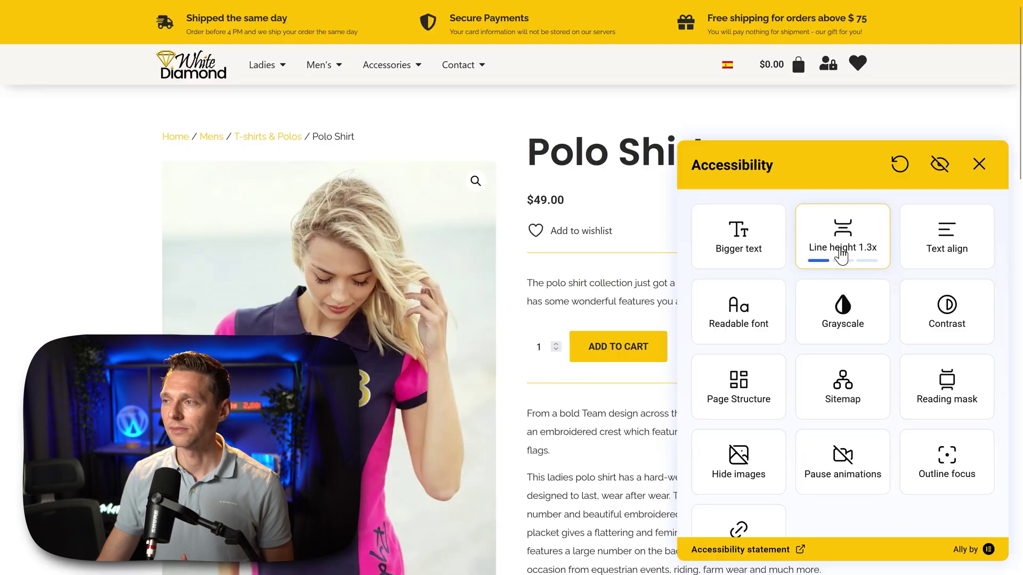
- Try the larger line heights on the Polo Shirt product page, and return the line height to normal
scroll(767, 267, down, 1)
click(831, 247)
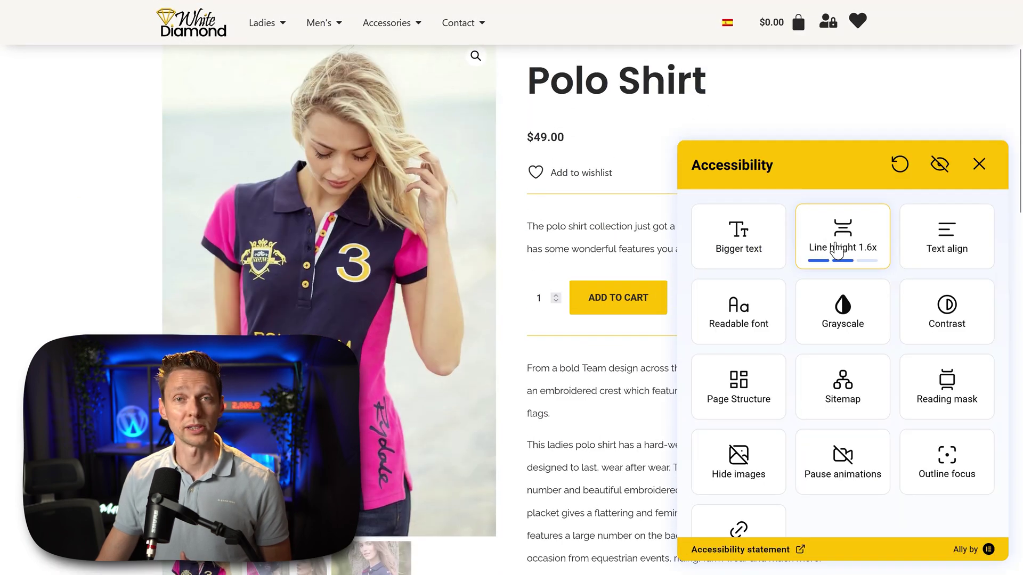
click(836, 250)
scroll(852, 277, down, 1)
click(842, 219)
scroll(712, 269, up, 1)
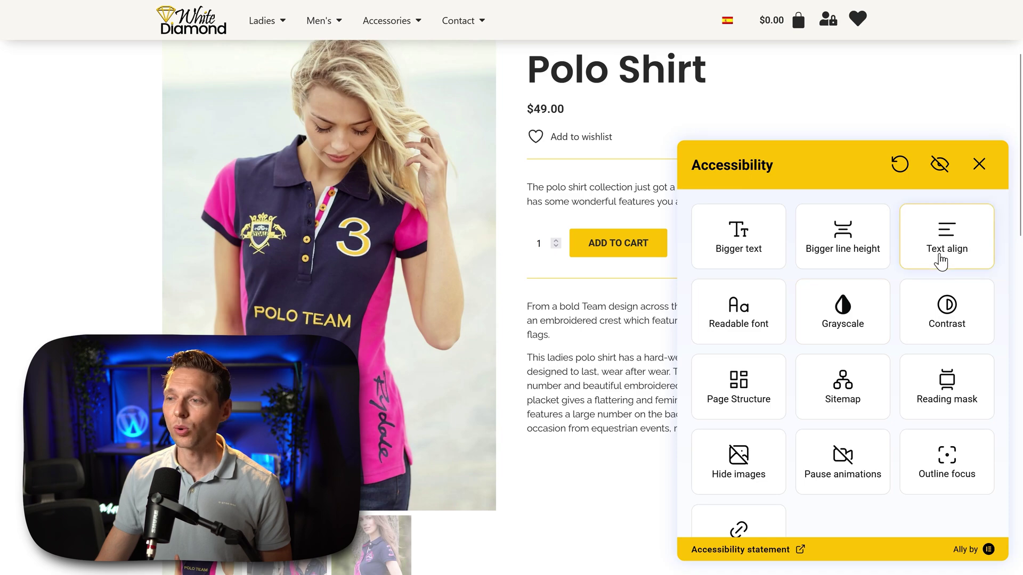
- Try the widget's Left align option on the homepage texts, and cycle the text alignment back to its default
key(Escape)
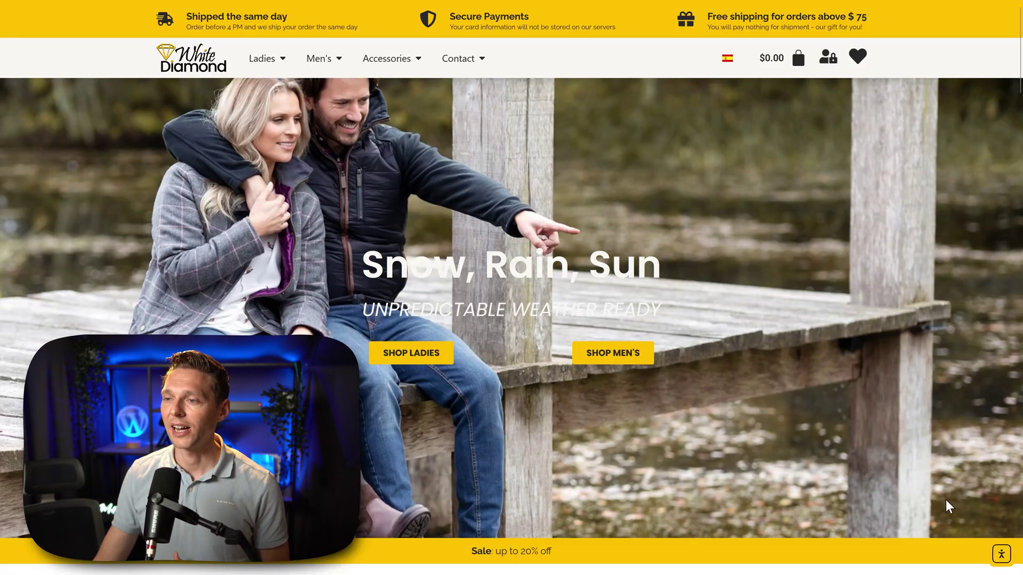
scroll(1012, 565, down, 6)
scroll(920, 498, up, 2)
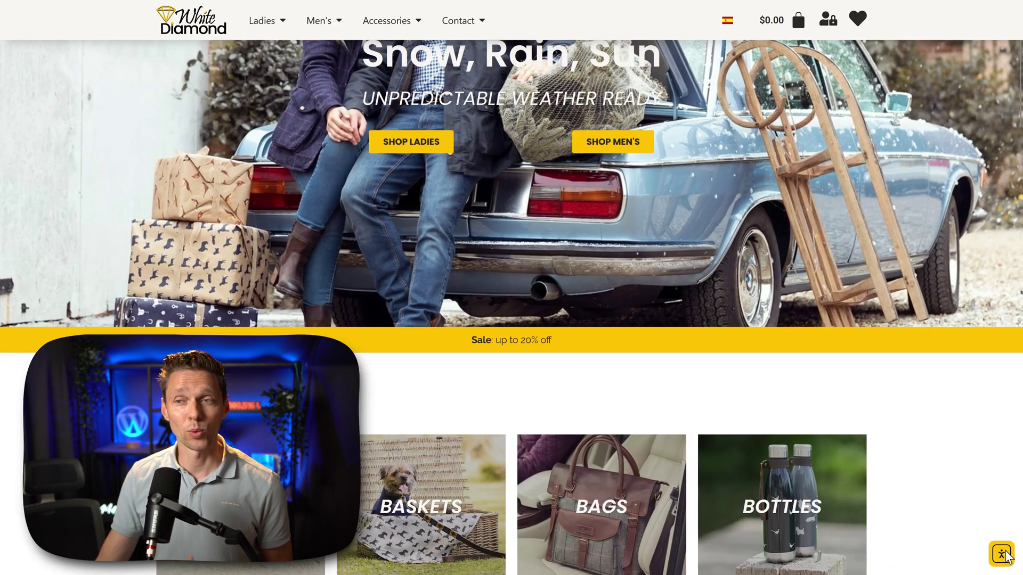
click(1001, 554)
click(946, 246)
scroll(959, 255, up, 3)
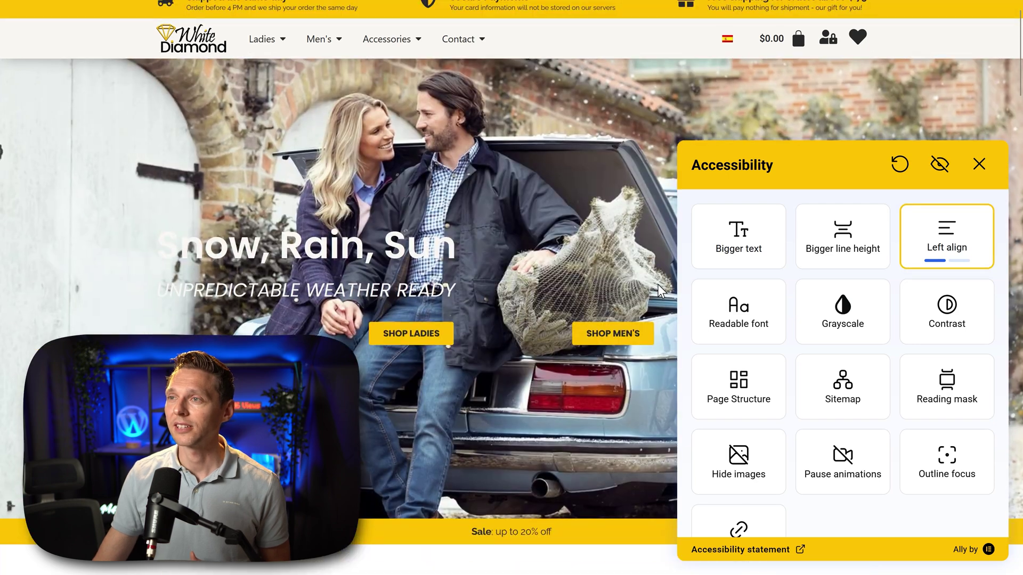
click(961, 255)
click(960, 256)
scroll(959, 256, up, 1)
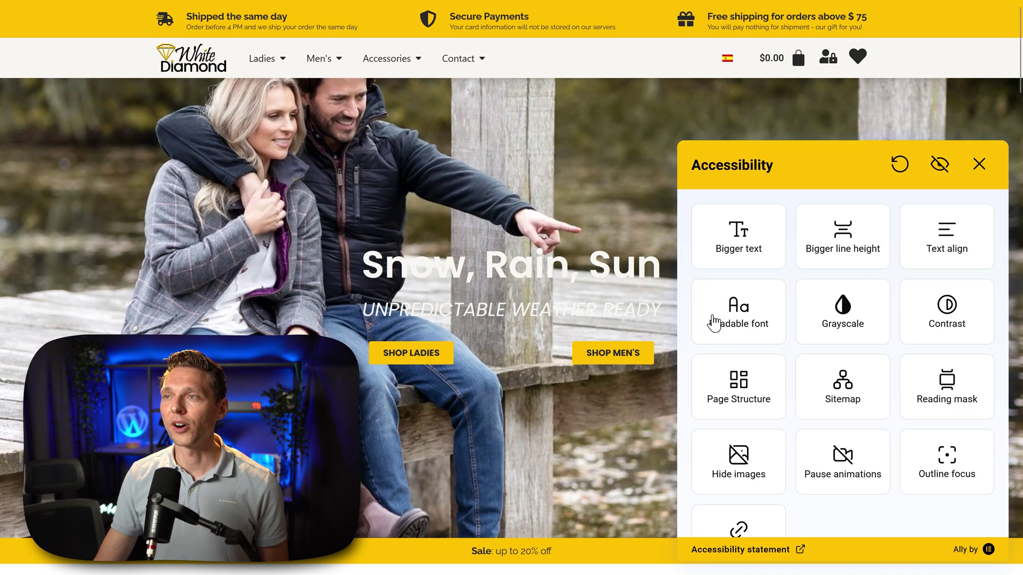
- Turn Readable font on and off to compare the homepage menu and heading fonts, leaving it off
click(726, 314)
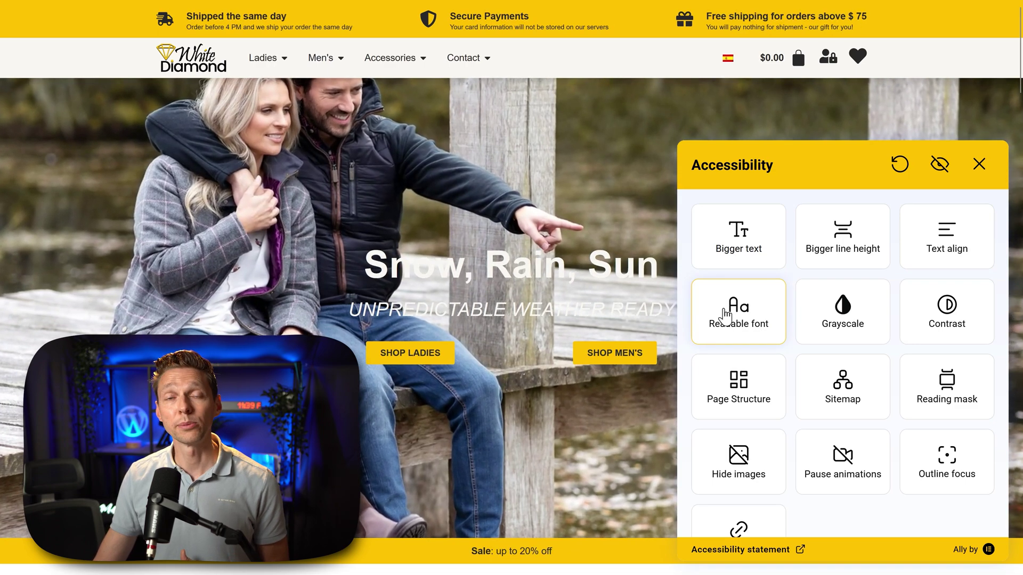
mouse_move(278, 63)
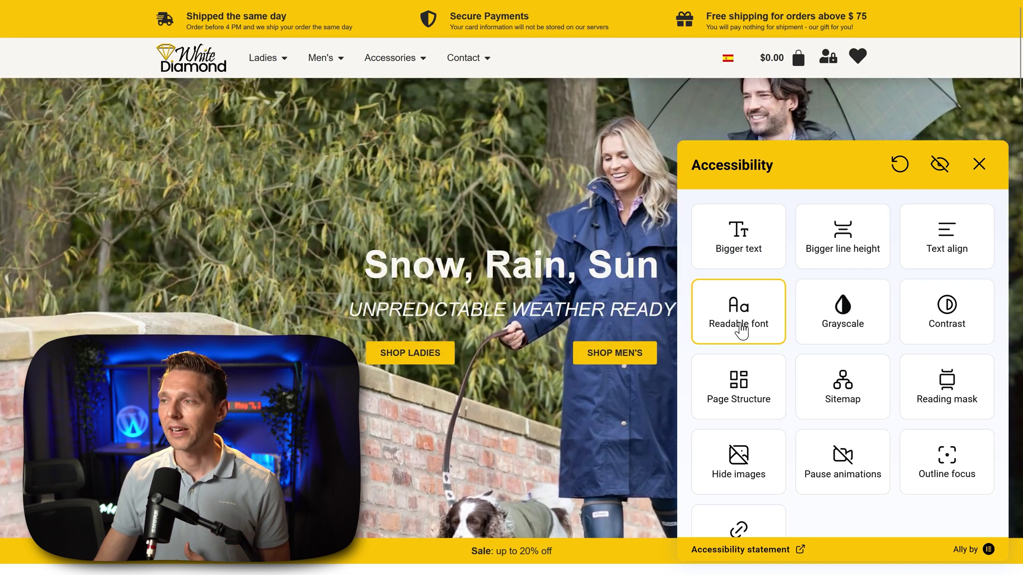
click(748, 325)
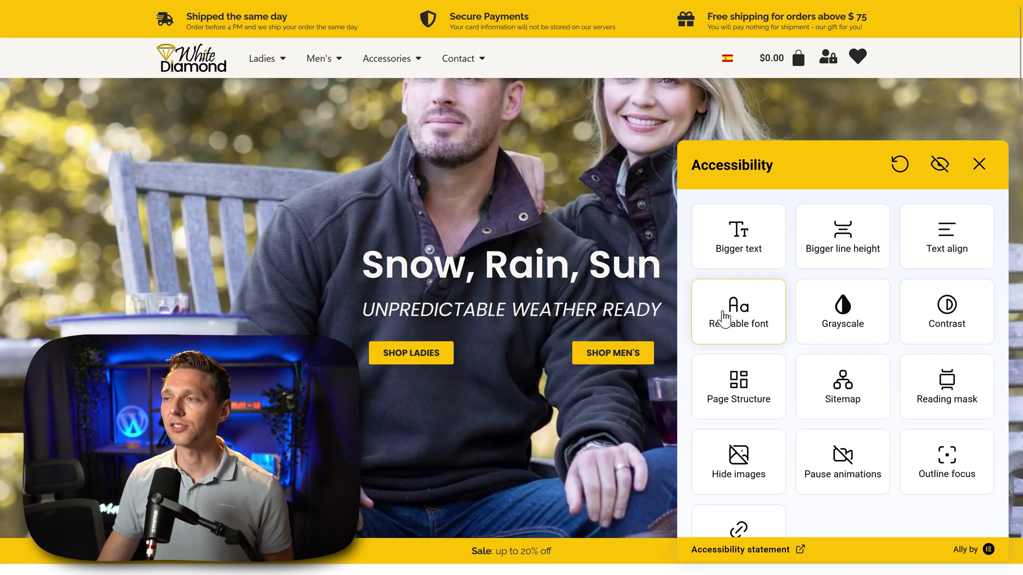
click(725, 318)
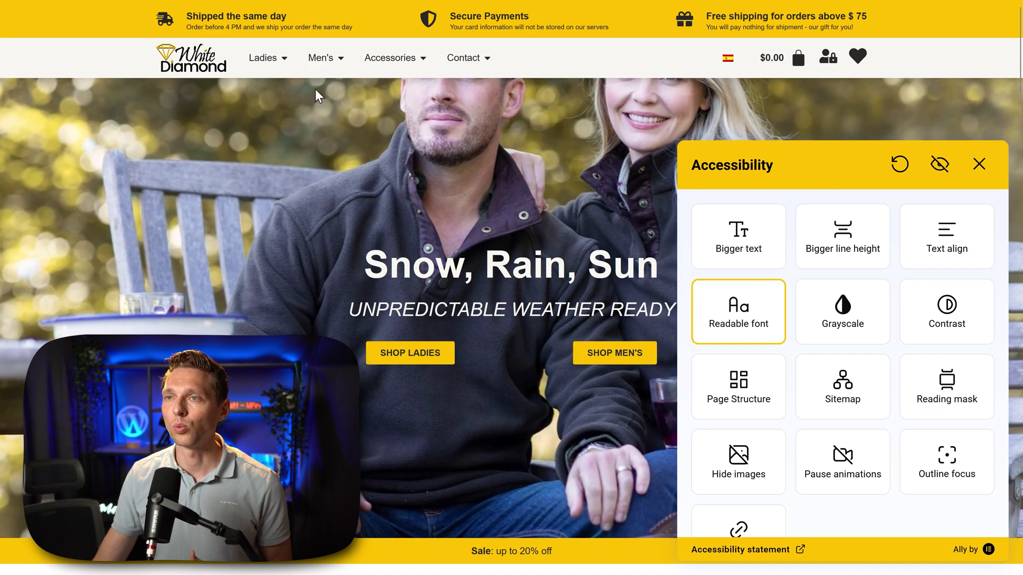
mouse_move(264, 59)
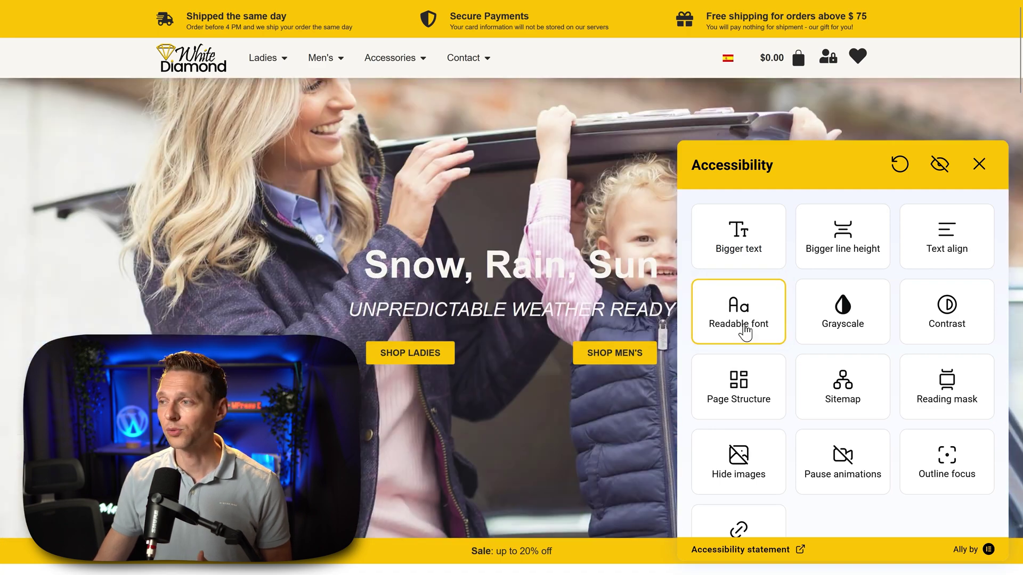
click(738, 329)
- Try the Grayscale mode, look over the homepage images and category tiles, and switch it off
click(840, 325)
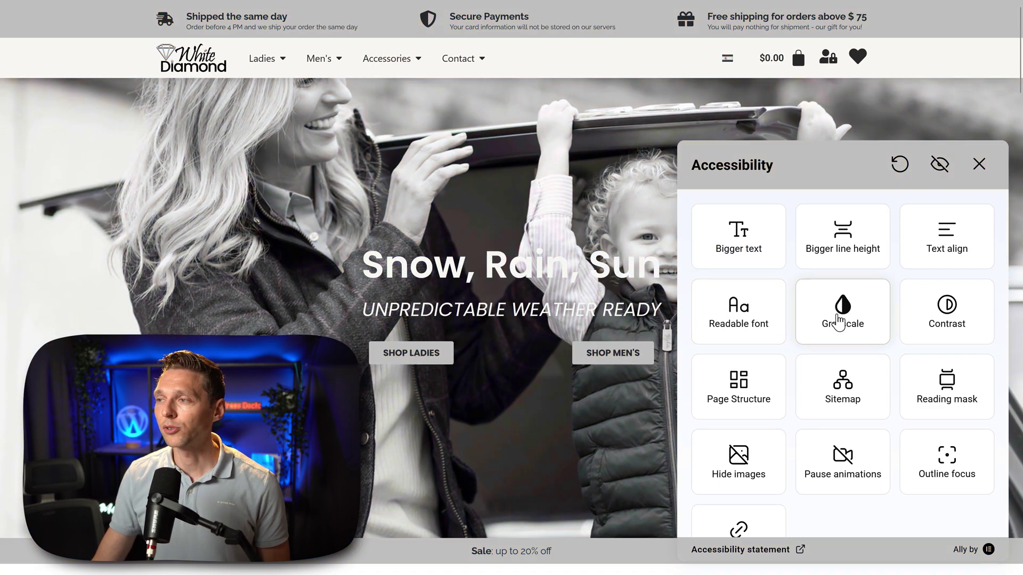
scroll(592, 285, down, 5)
scroll(590, 282, down, 10)
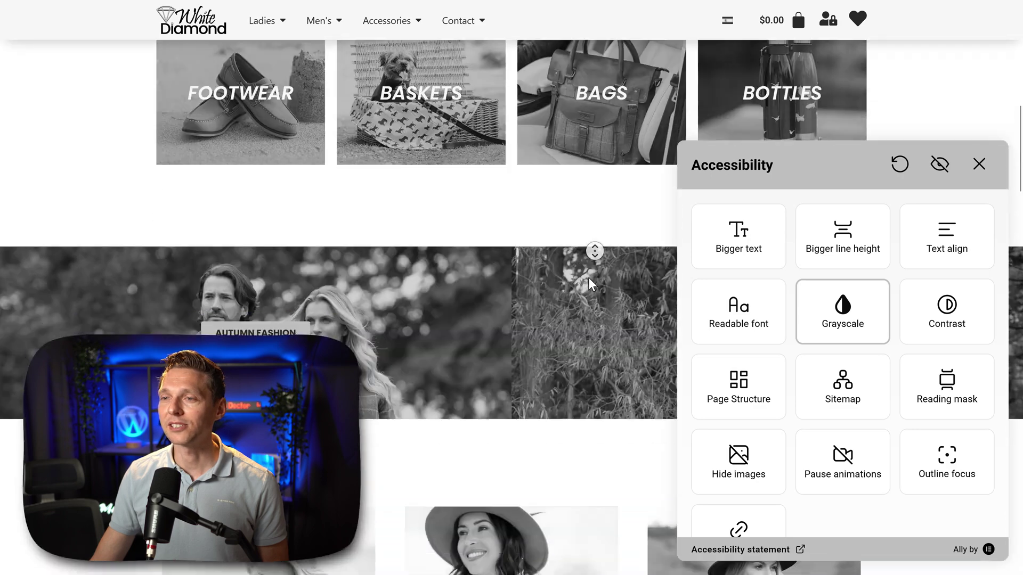
scroll(606, 166, up, 15)
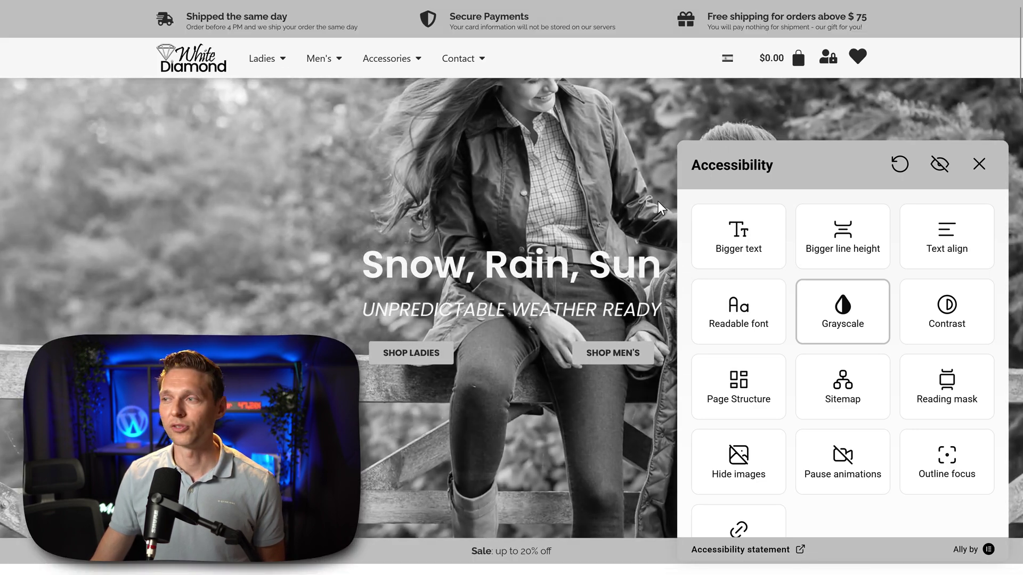
click(833, 326)
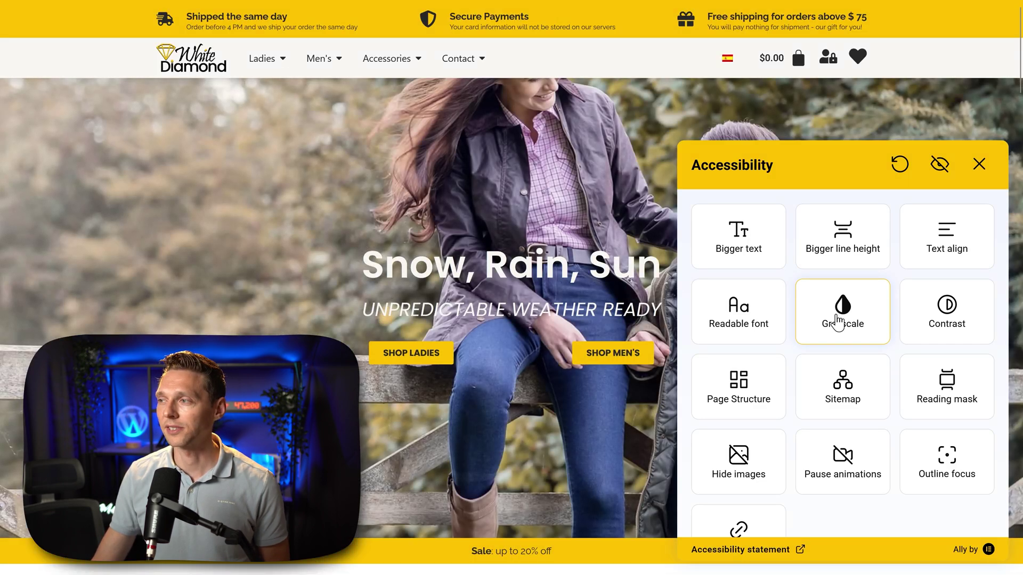
- Apply the Dark contrast mode and look over the homepage in it
click(952, 333)
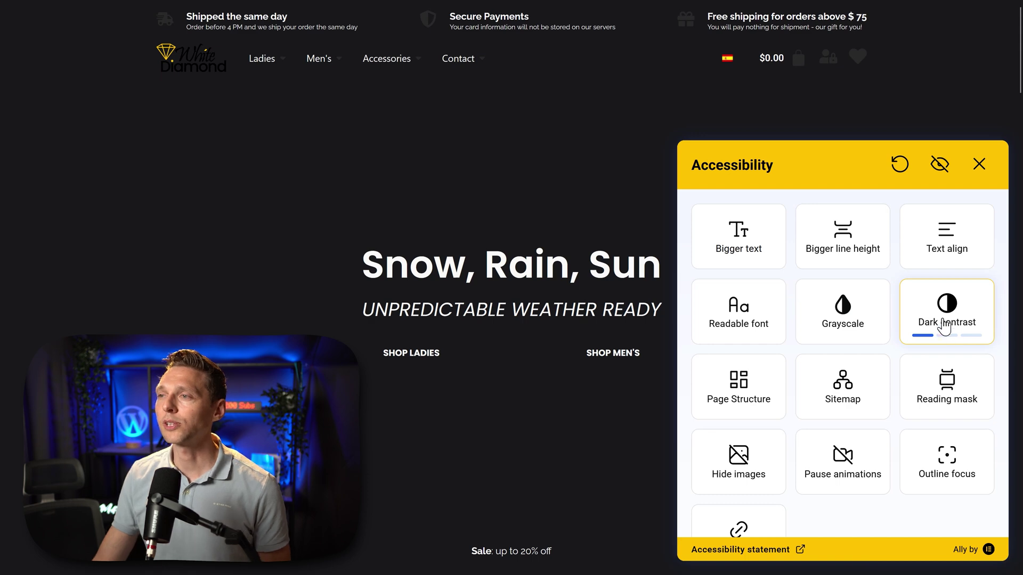
scroll(609, 229, down, 15)
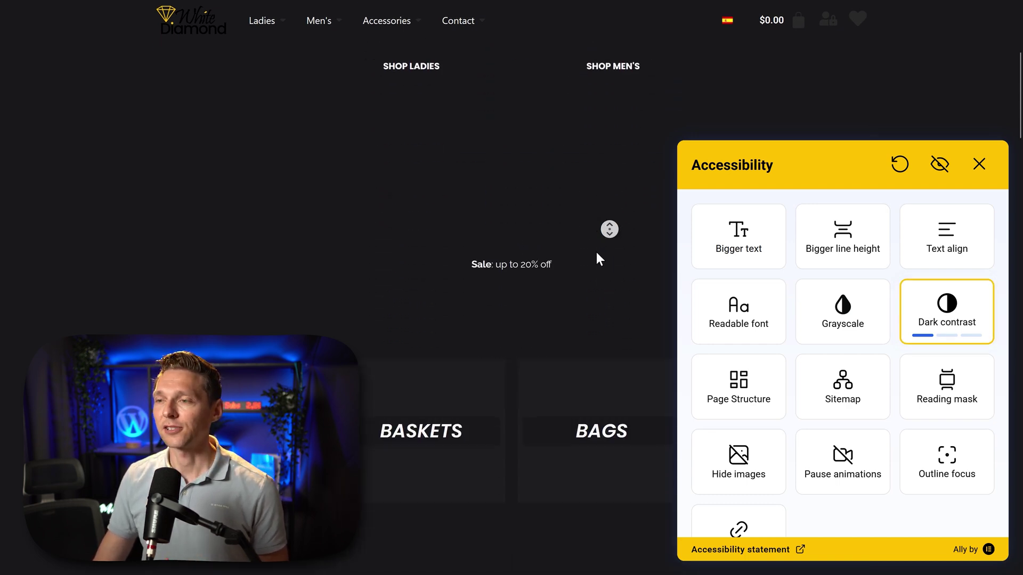
scroll(609, 229, up, 15)
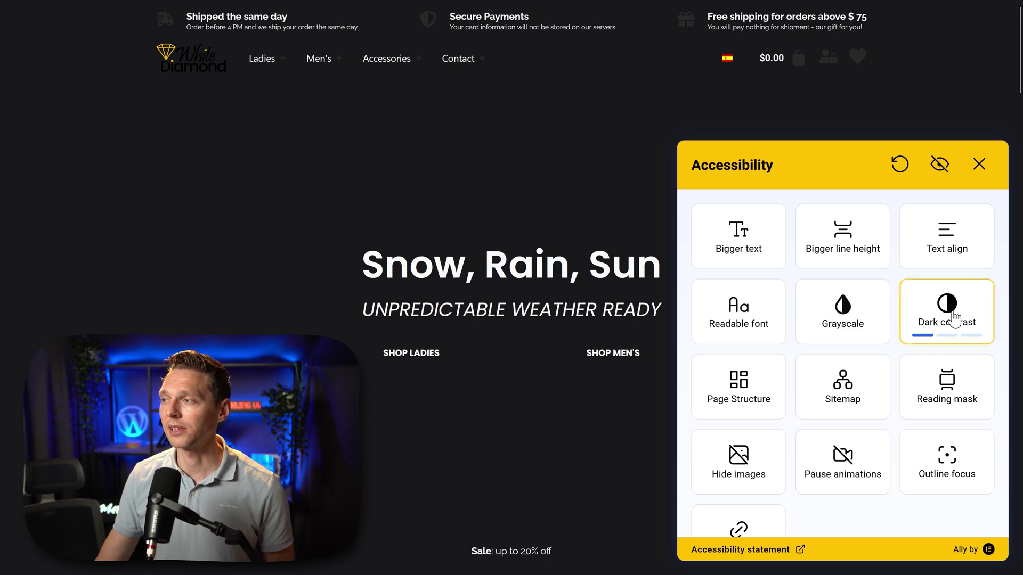
- Switch to the Light contrast mode and examine the homepage's headings, category tiles and banners
click(953, 318)
scroll(568, 261, down, 8)
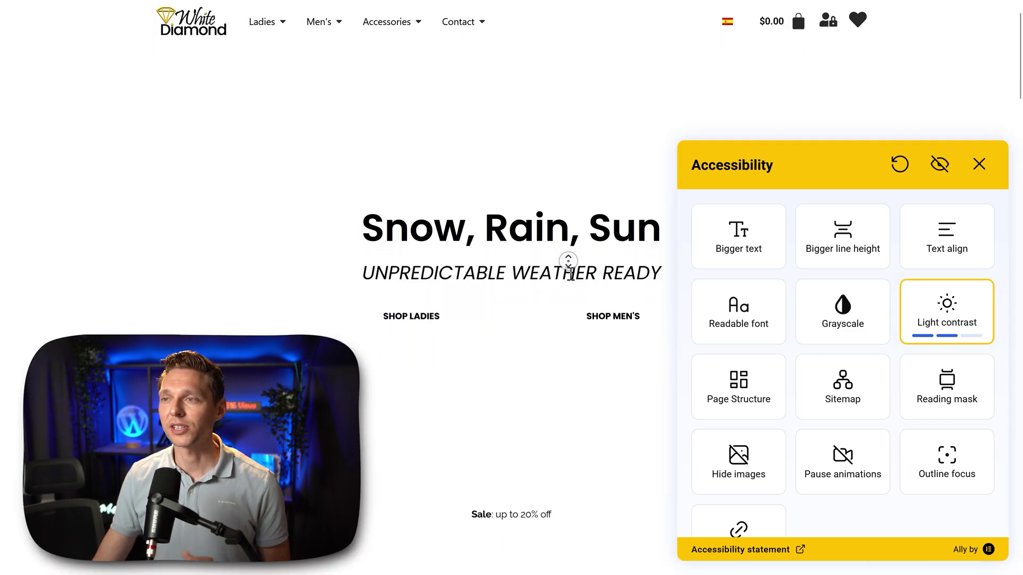
scroll(568, 261, down, 20)
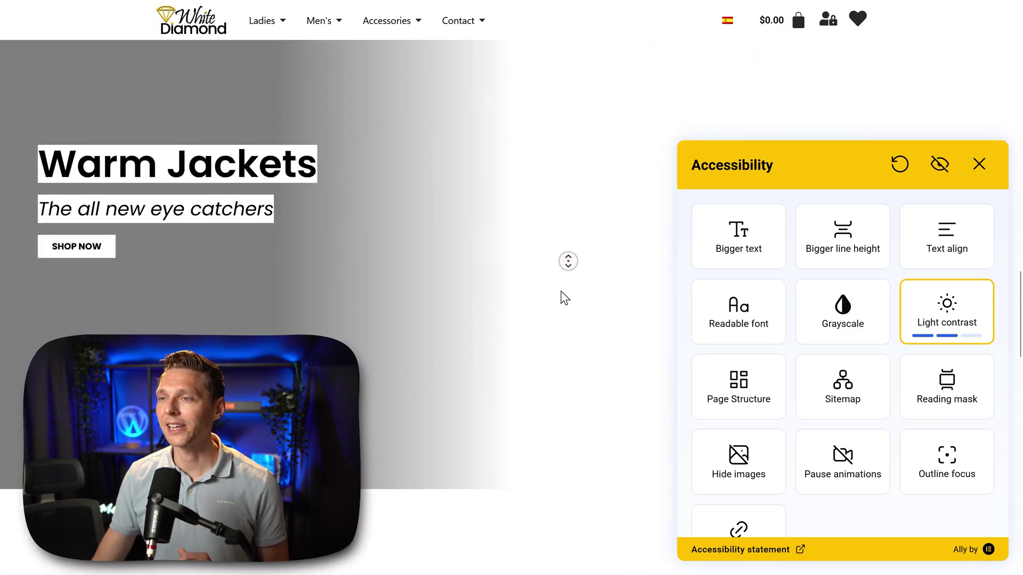
middle_click(576, 305)
scroll(576, 314, down, 10)
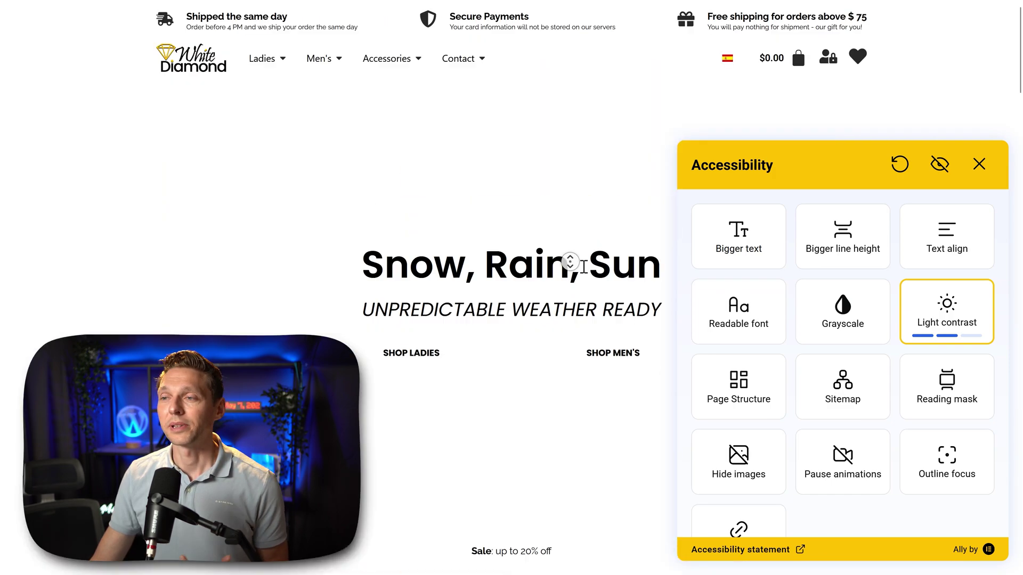
scroll(570, 261, down, 6)
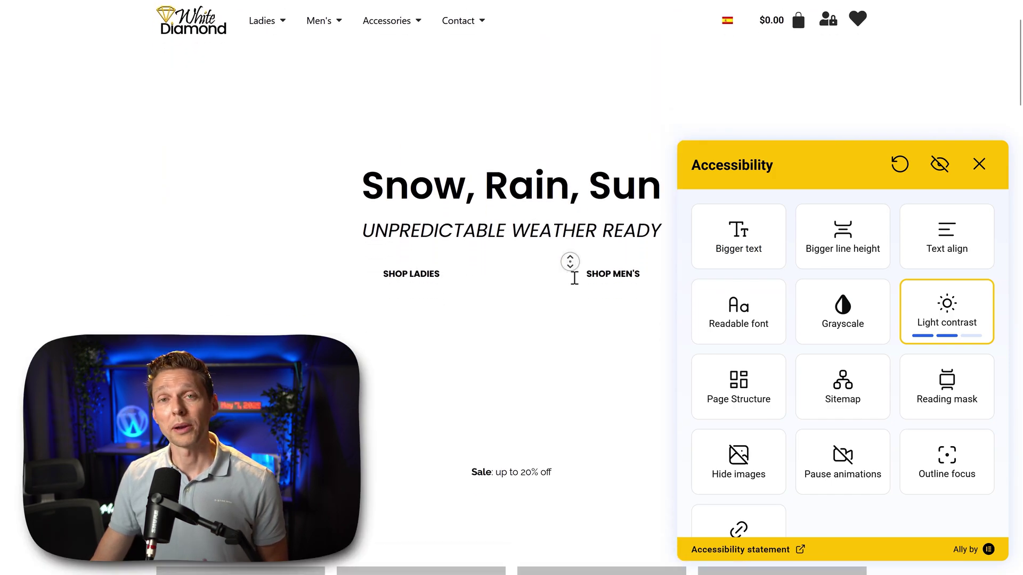
scroll(568, 277, down, 8)
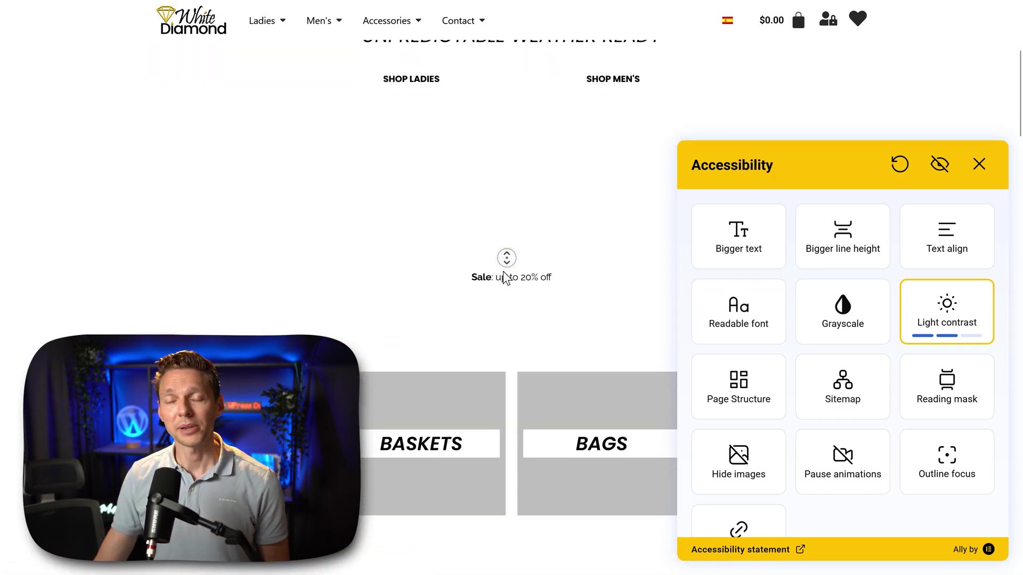
scroll(506, 258, down, 6)
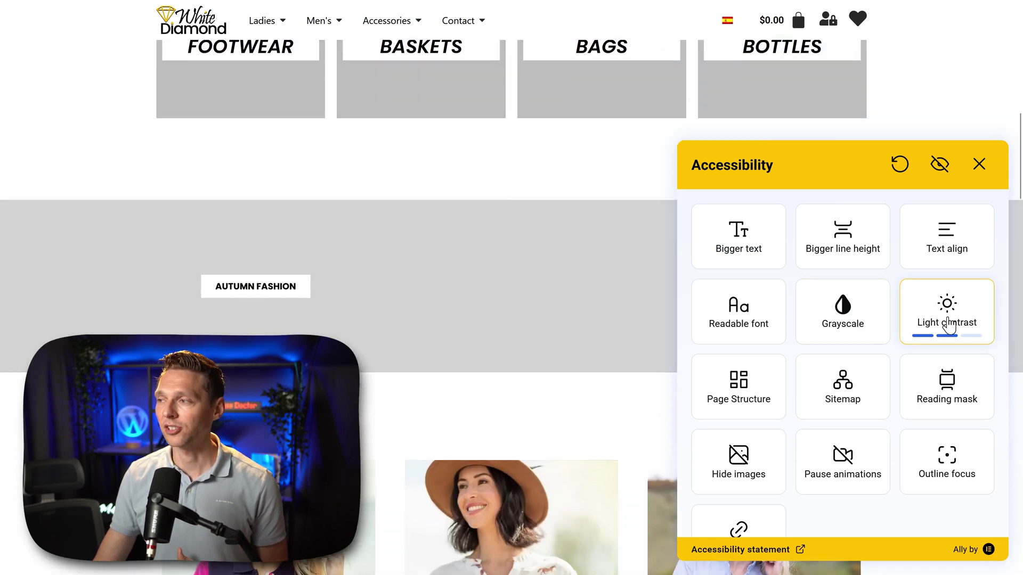
- Switch to the High contrast mode, check the homepage's menu links, and turn the contrast off
click(948, 326)
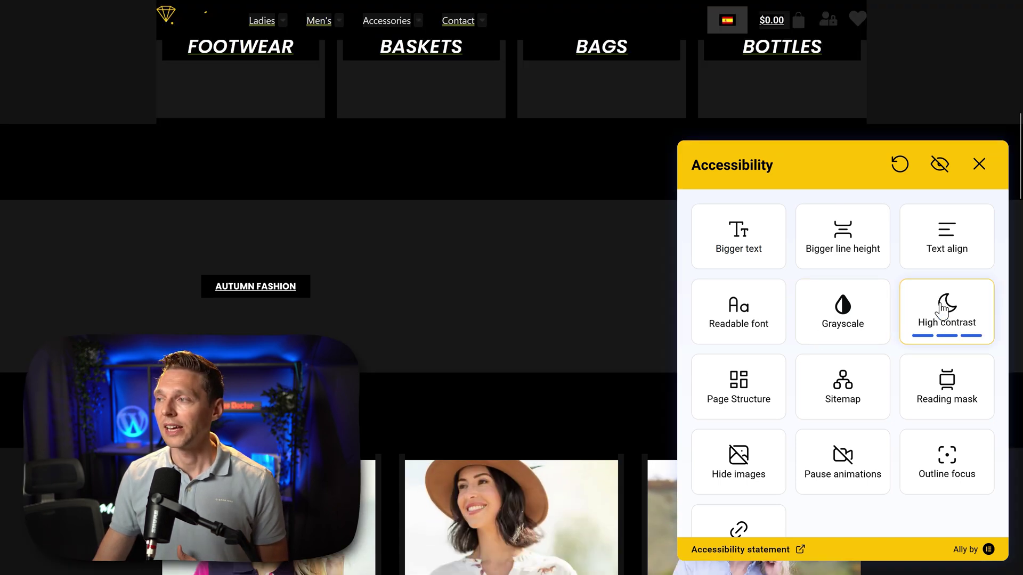
scroll(480, 270, up, 9)
scroll(470, 220, up, 4)
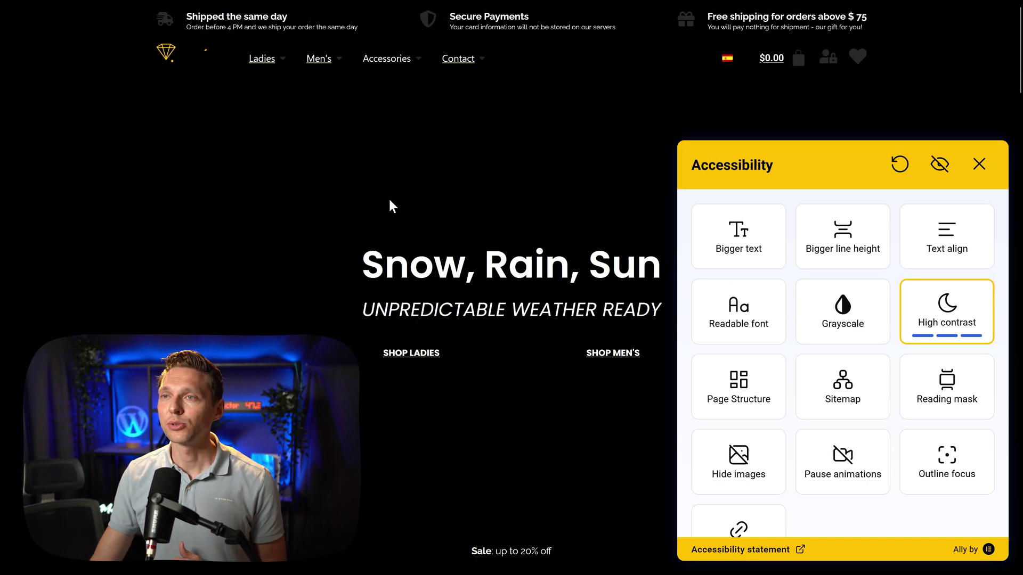
mouse_move(266, 73)
mouse_move(471, 64)
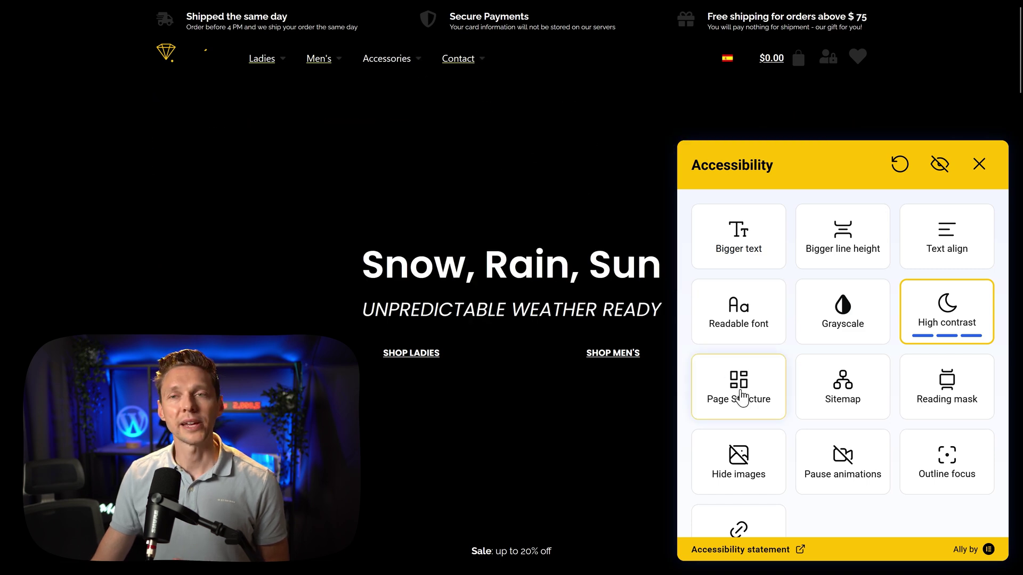
click(954, 326)
- Open the page structure's heading list, look through it, and jump to the Warm Jackets heading
click(717, 399)
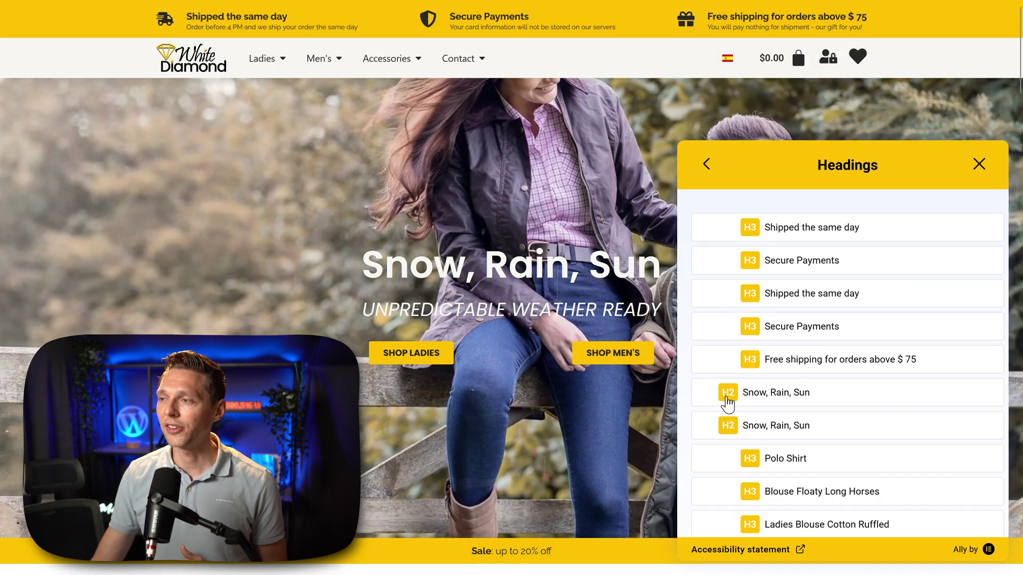
middle_click(917, 203)
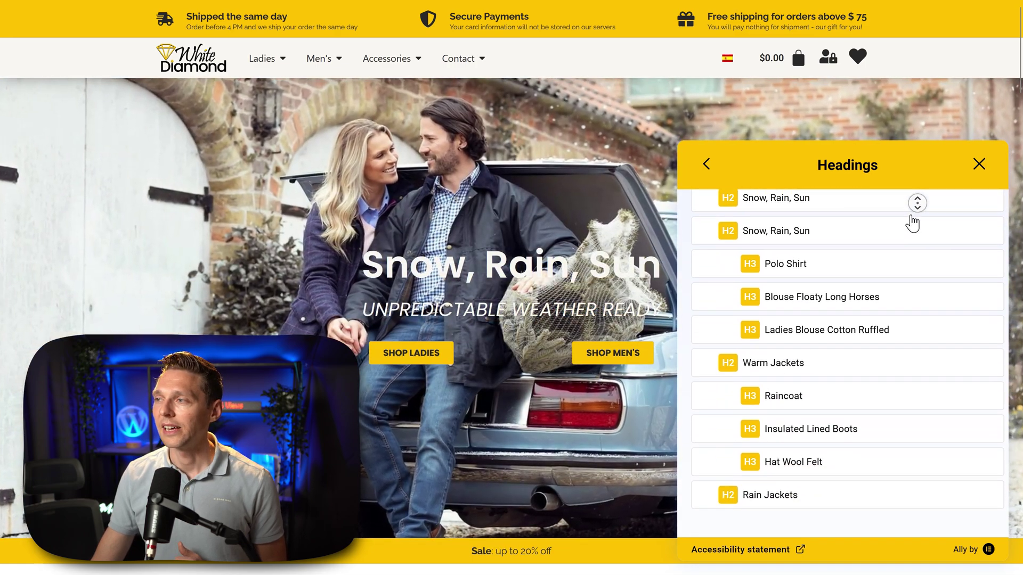
middle_click(912, 222)
click(770, 264)
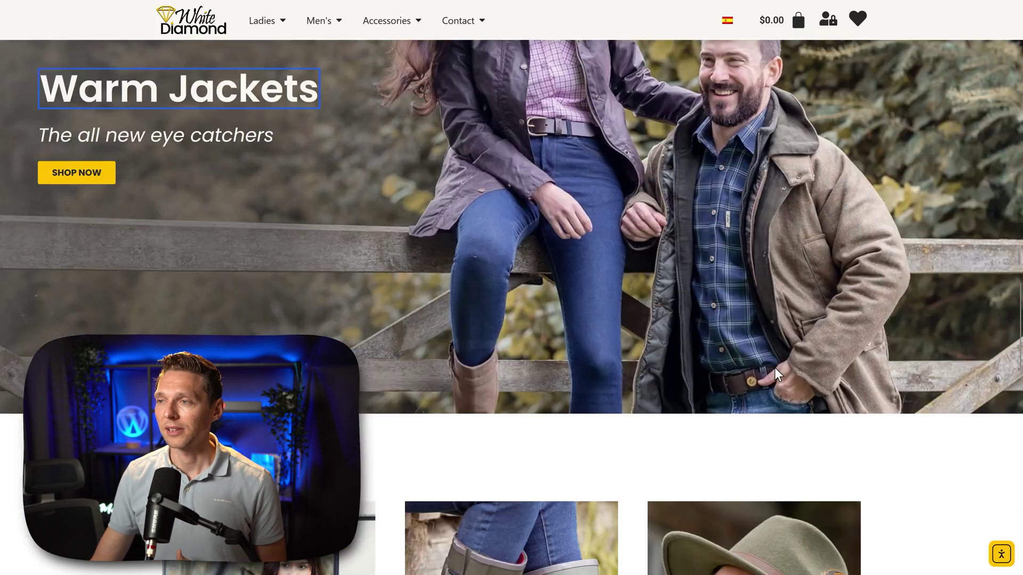
scroll(715, 367, up, 2)
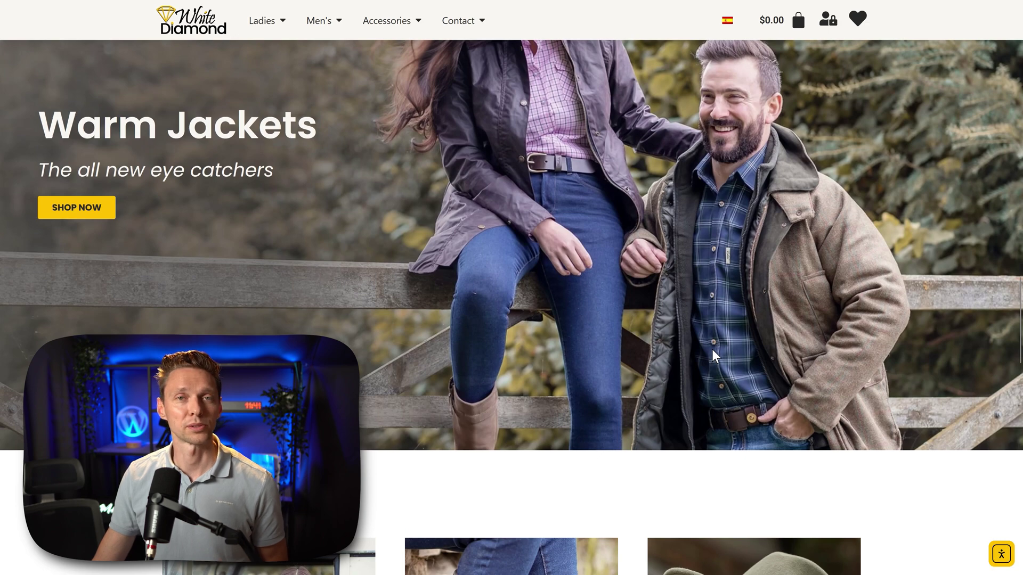
- Return from the headings list to the accessibility widget's main options, open the site's XML sitemap, and close its window
click(1006, 553)
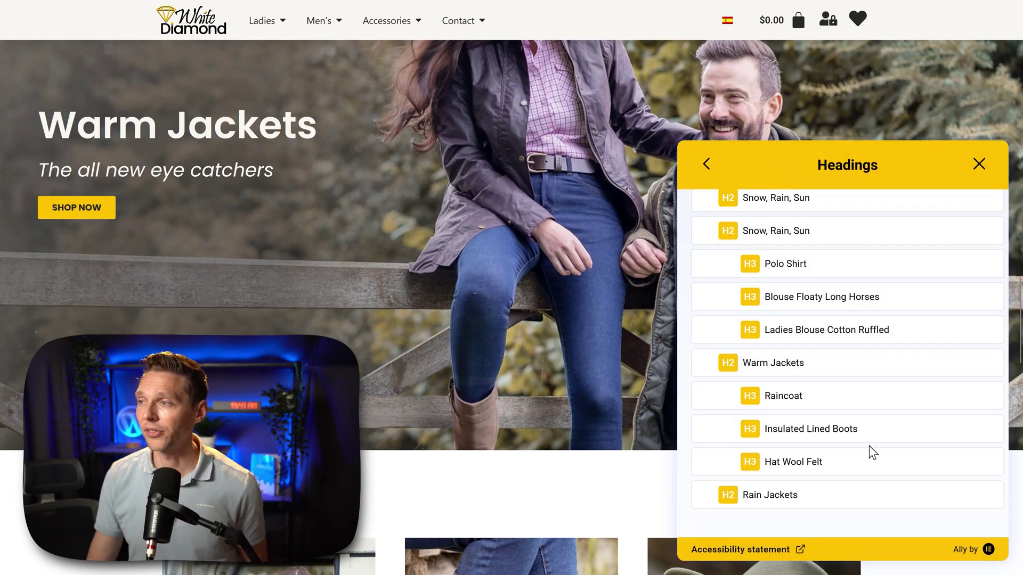
click(720, 164)
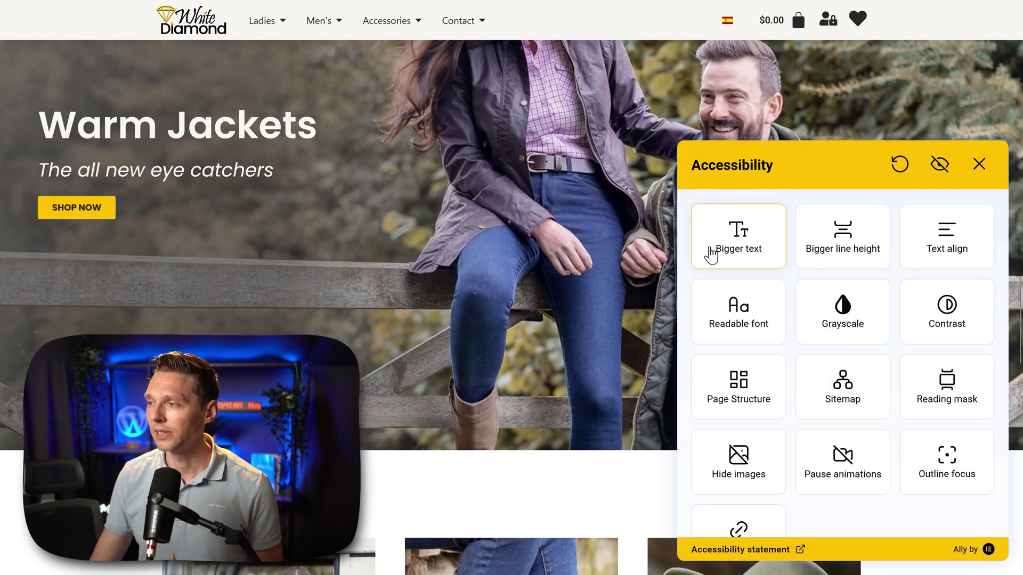
click(845, 394)
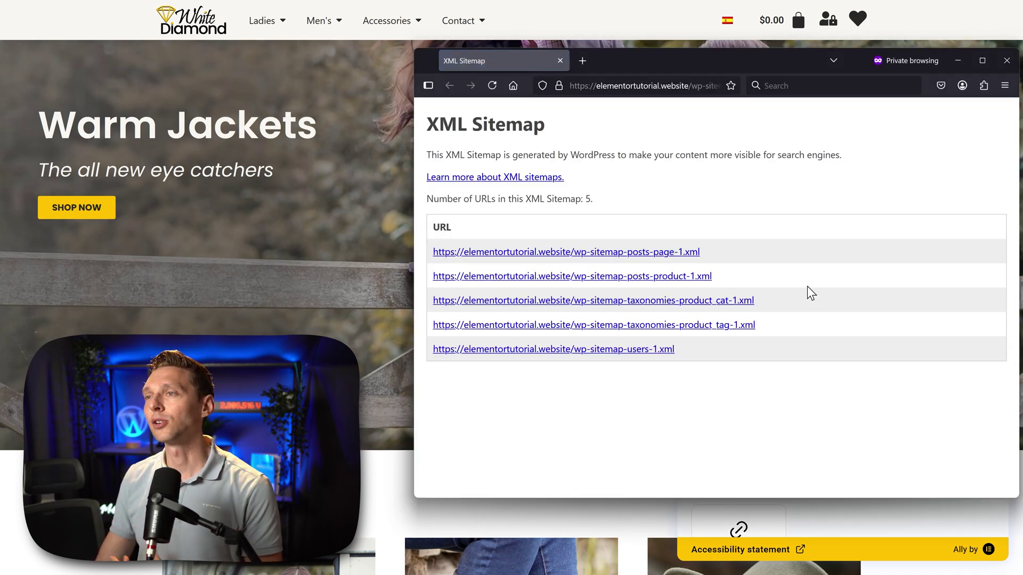
click(1005, 63)
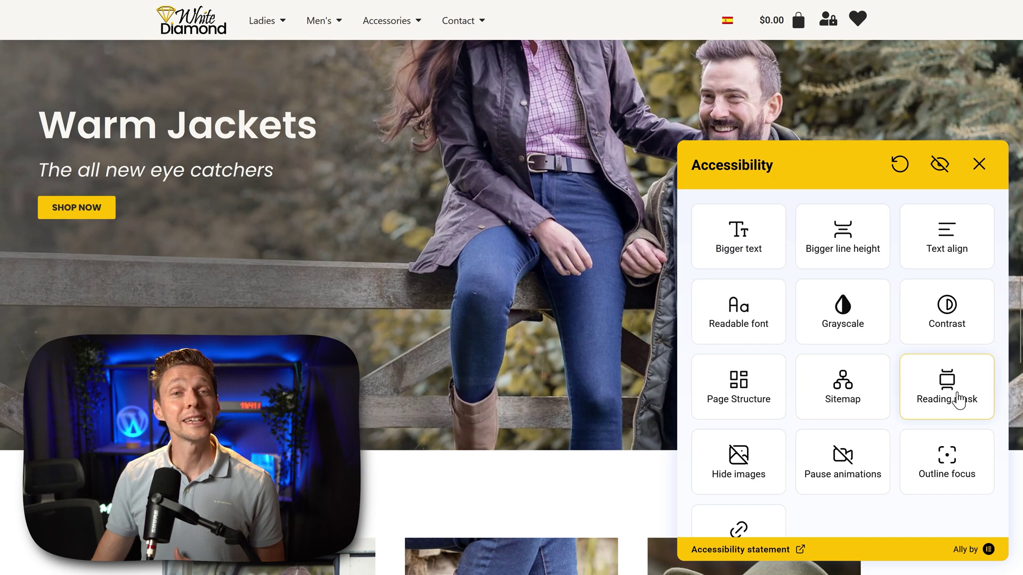
- Turn on the Reading mask, look over the homepage's products and hero banner through it, and turn it off
click(958, 401)
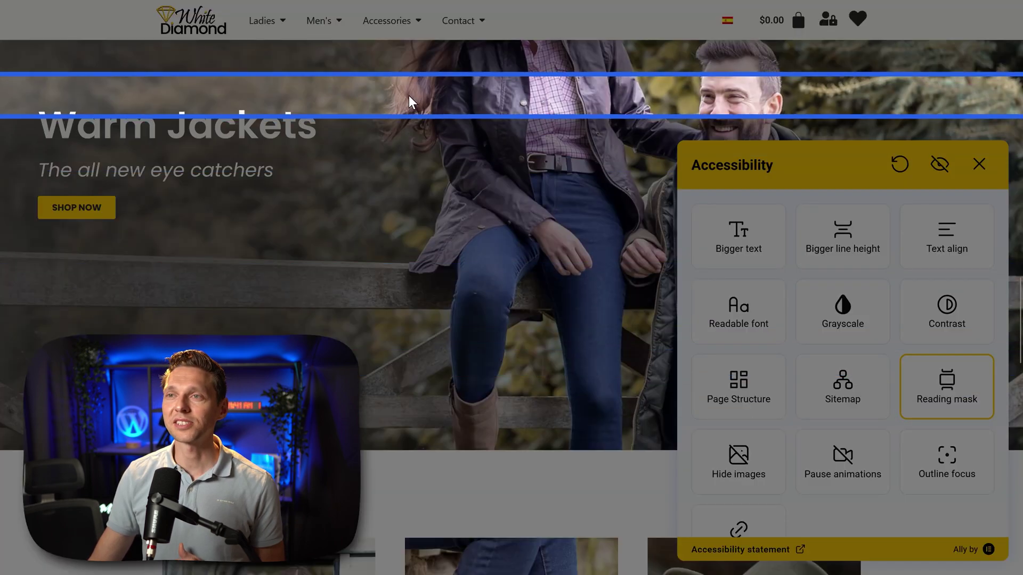
click(979, 164)
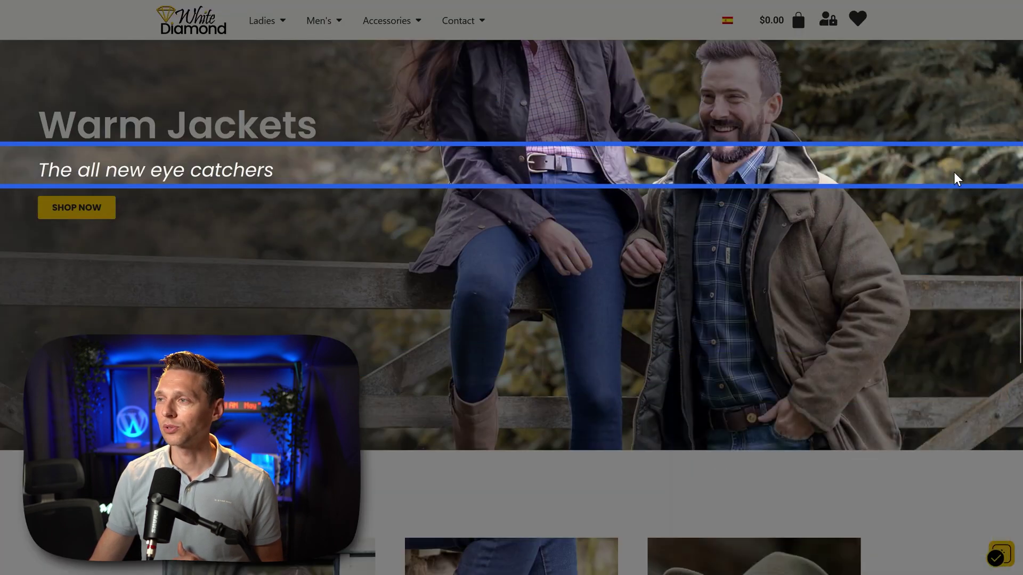
scroll(609, 300, down, 10)
scroll(609, 298, up, 4)
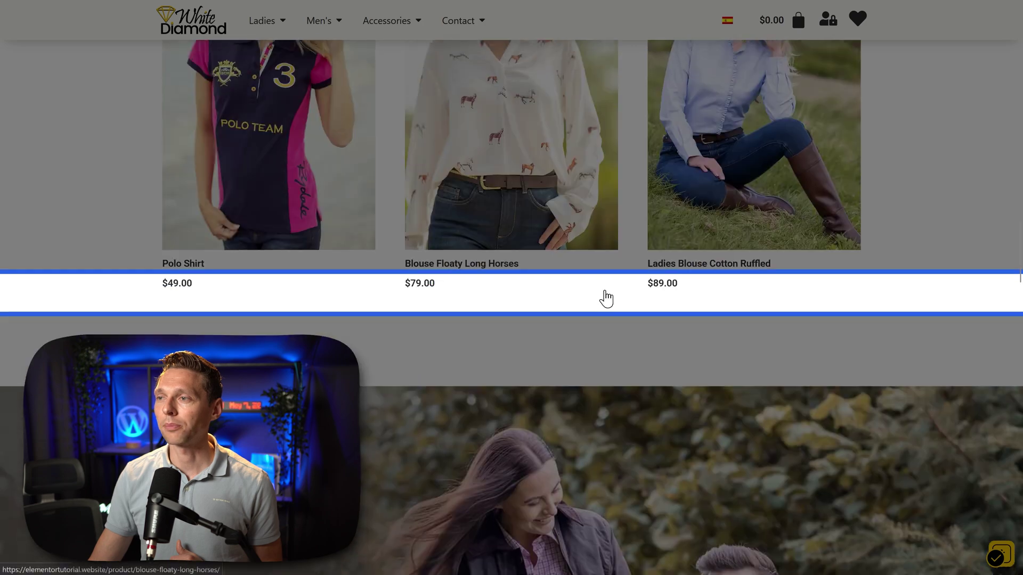
scroll(586, 160, up, 8)
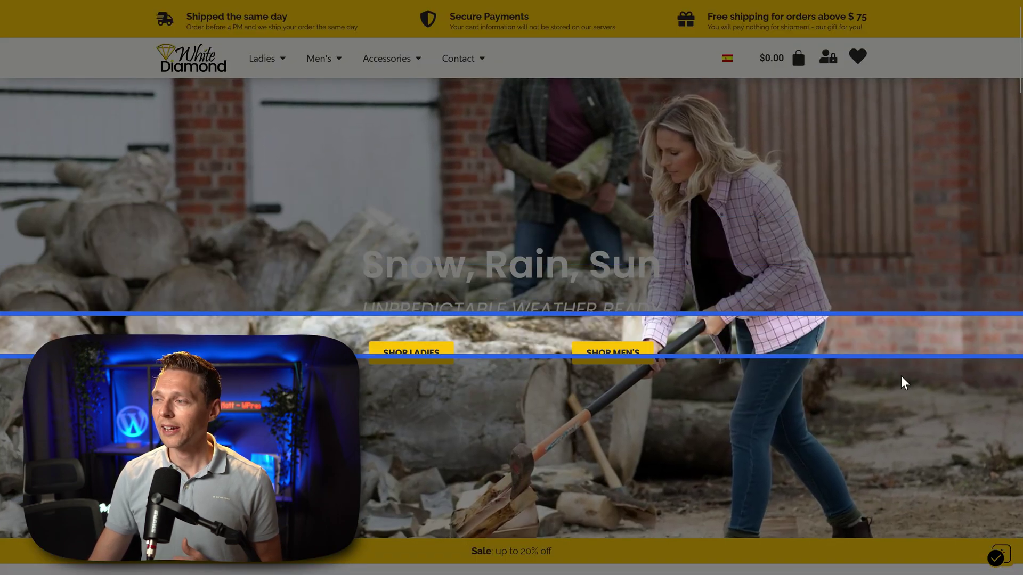
click(996, 554)
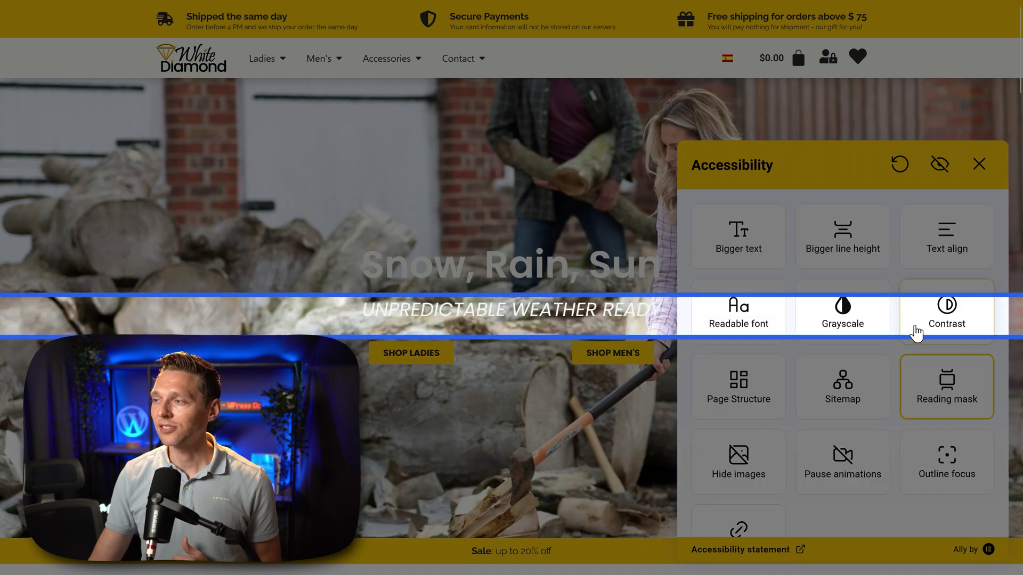
click(944, 391)
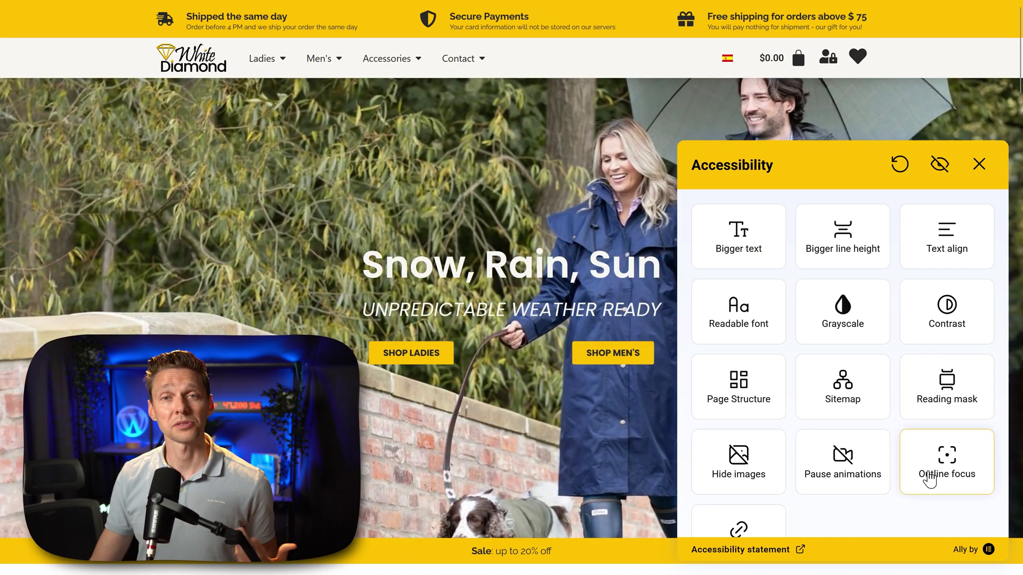
- Turn on Hide images, check the homepage's logo, category tiles and product images, and turn it off
click(747, 457)
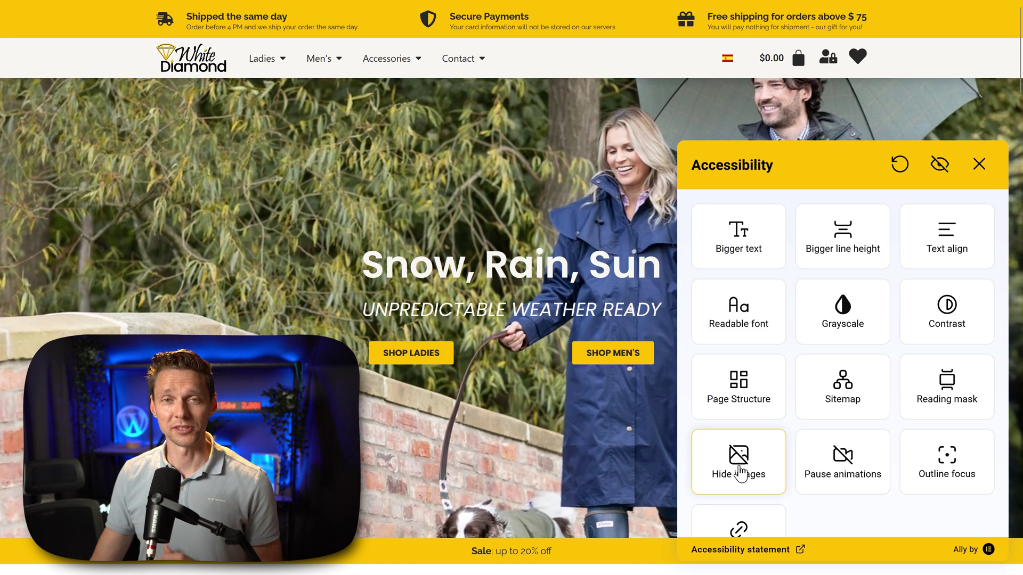
click(740, 471)
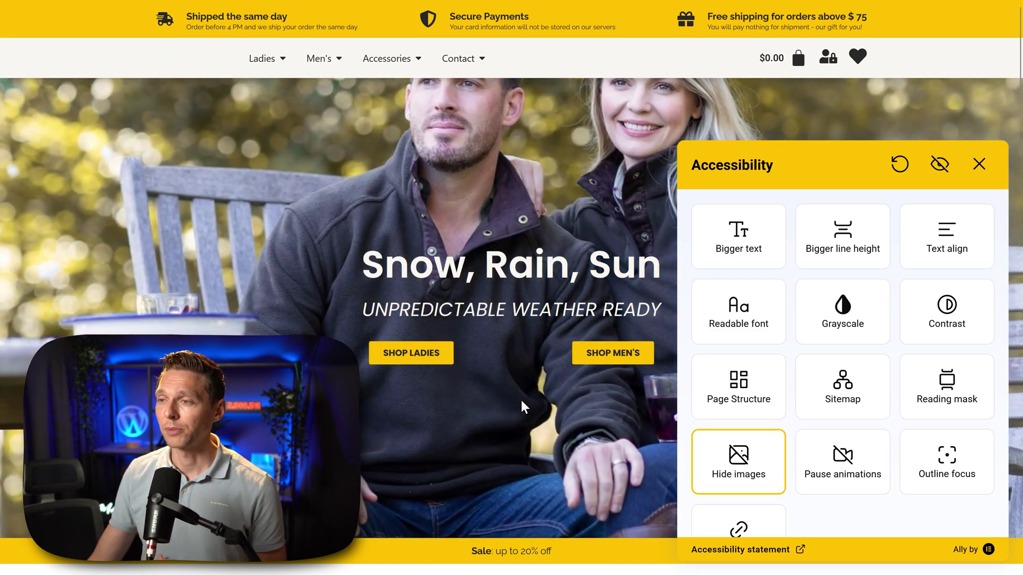
scroll(525, 408, down, 5)
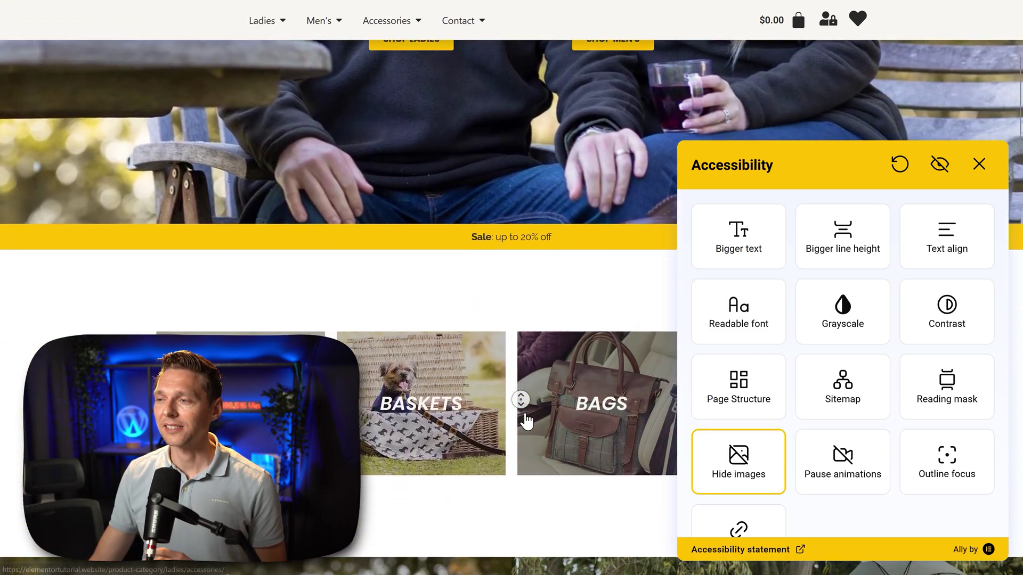
scroll(525, 420, down, 5)
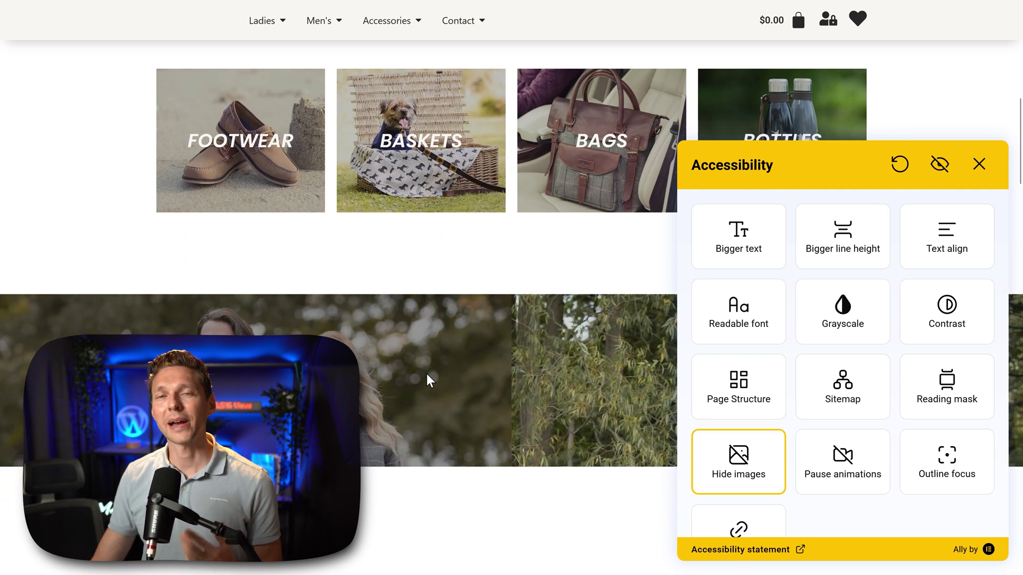
middle_click(506, 246)
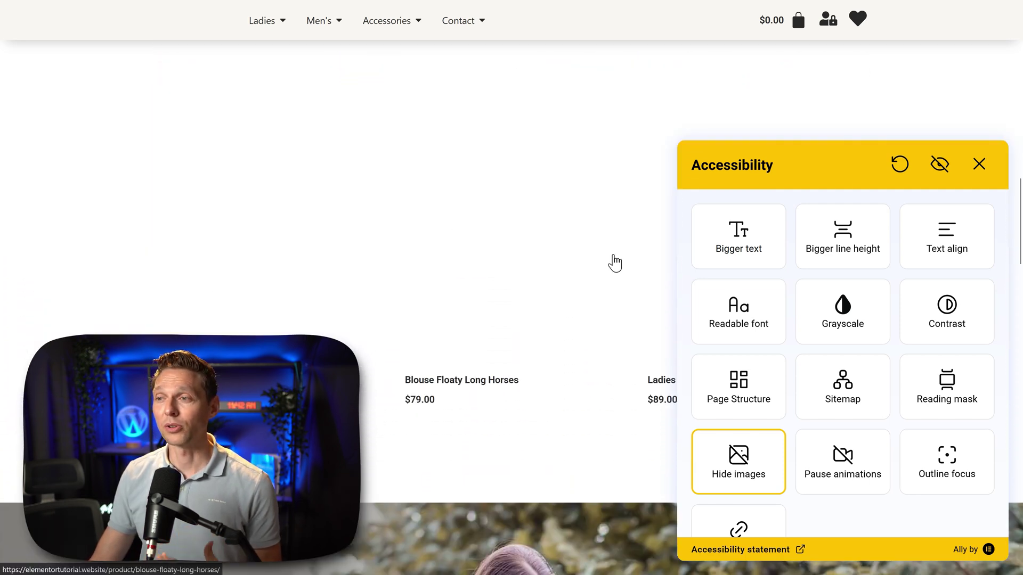
scroll(534, 449, down, 3)
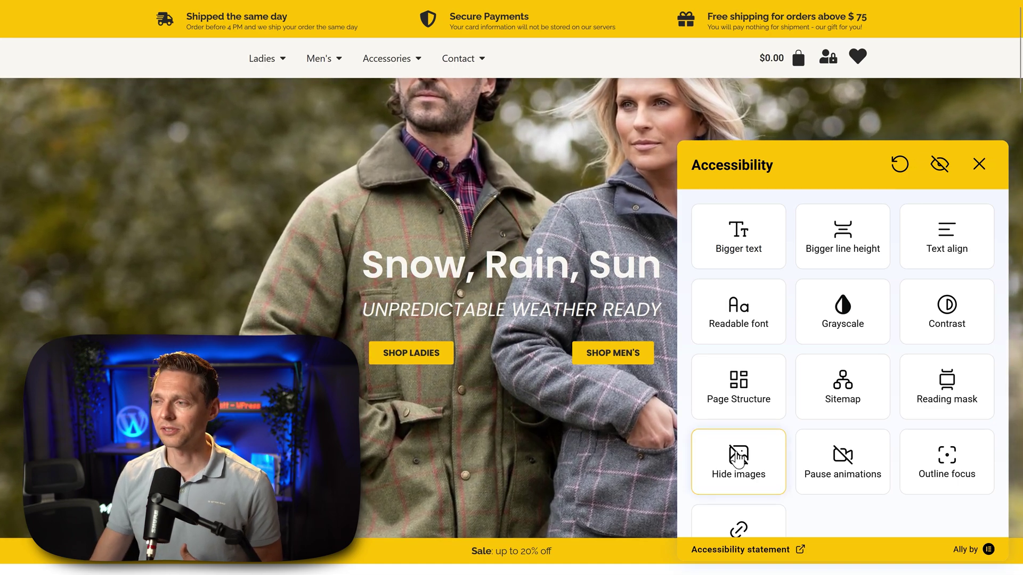
click(752, 485)
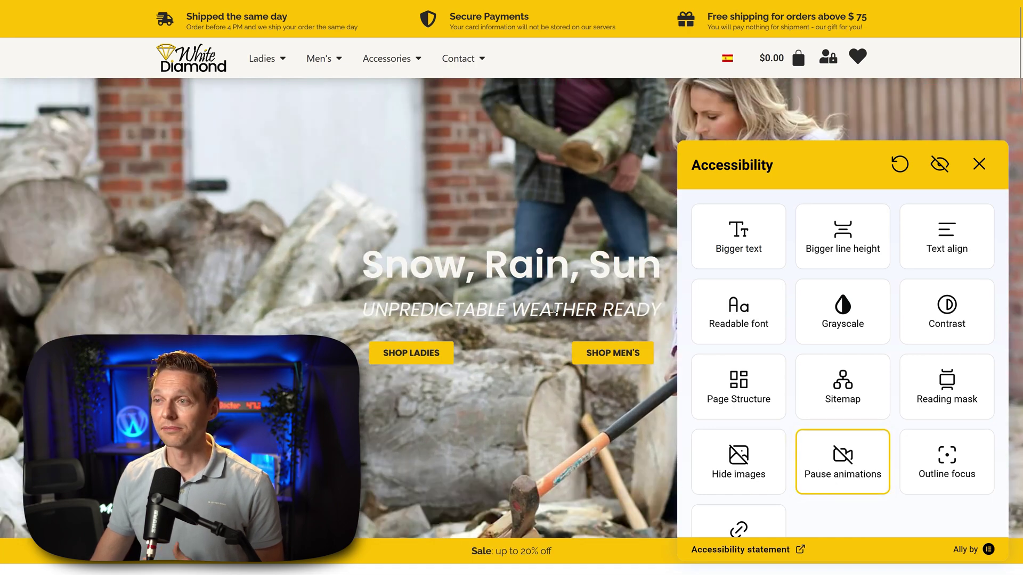
- Compare the homepage's category tiles, banners and product images with Pause animations on and off
scroll(539, 260, down, 6)
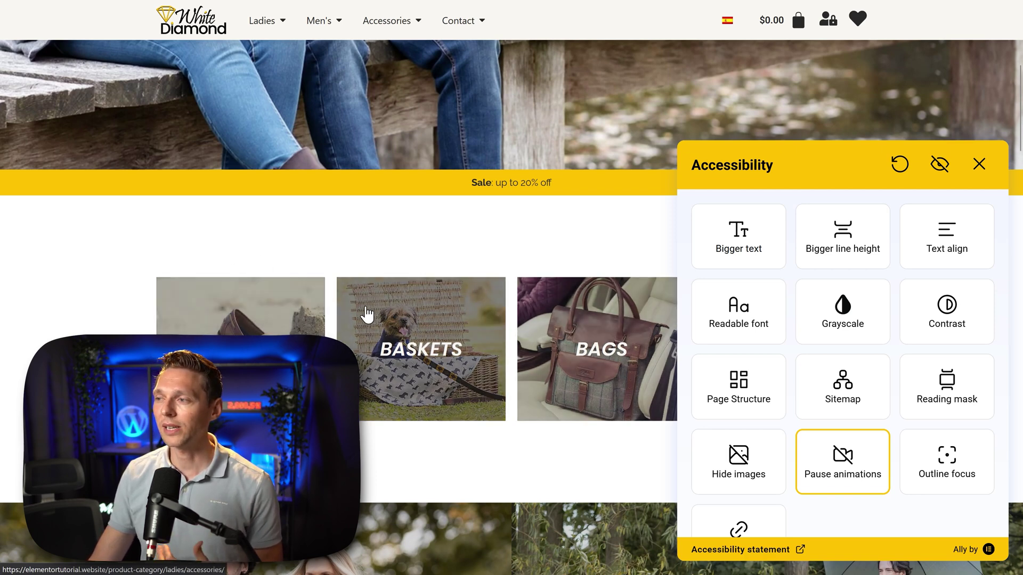
click(814, 454)
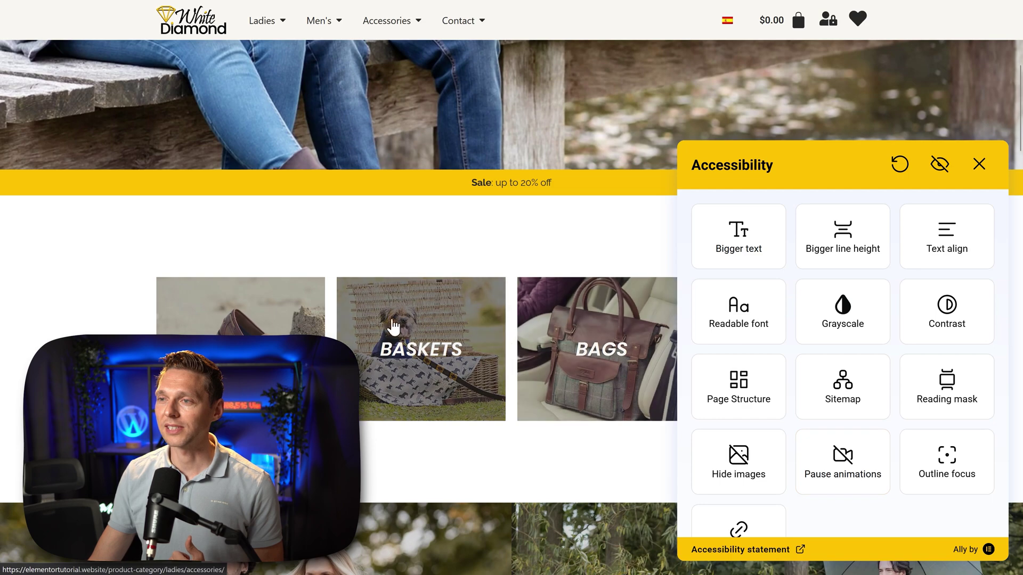
scroll(577, 365, down, 5)
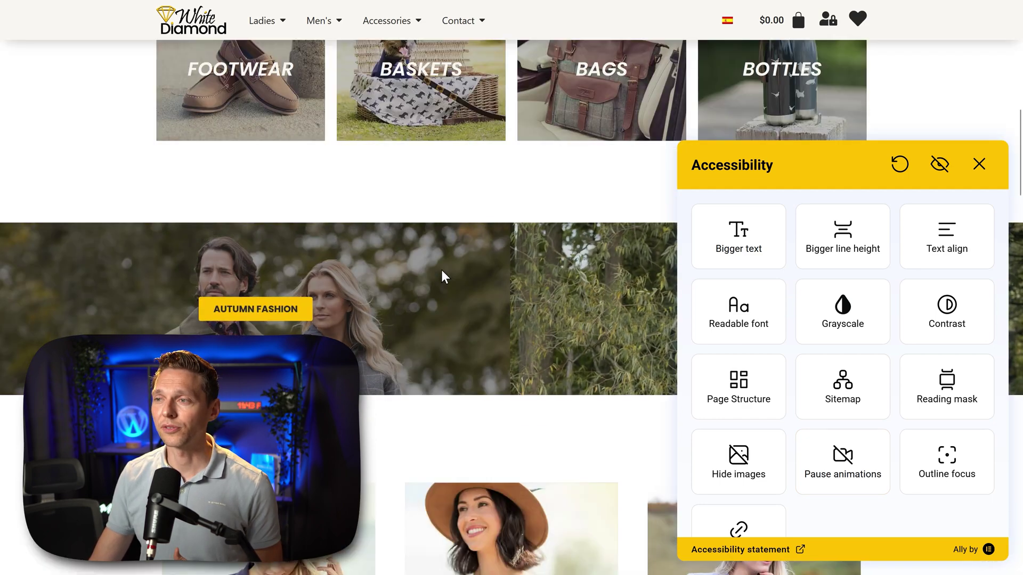
middle_click(554, 292)
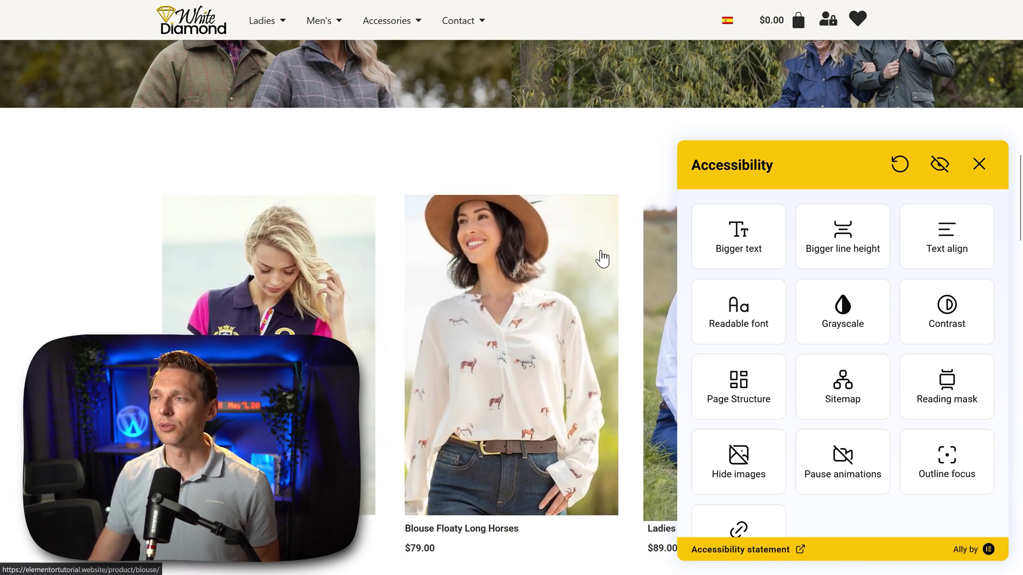
click(847, 480)
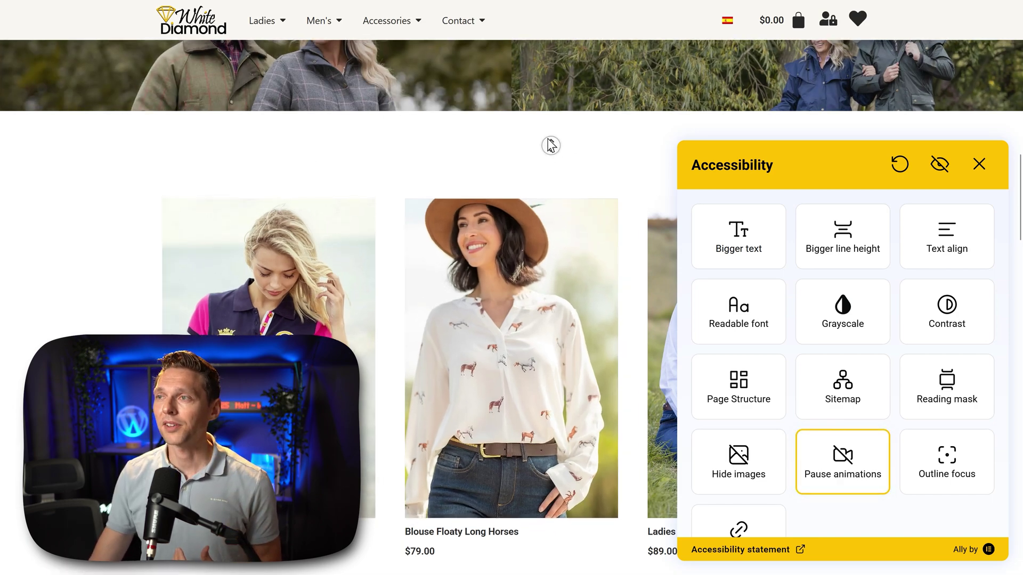
scroll(551, 145, up, 3)
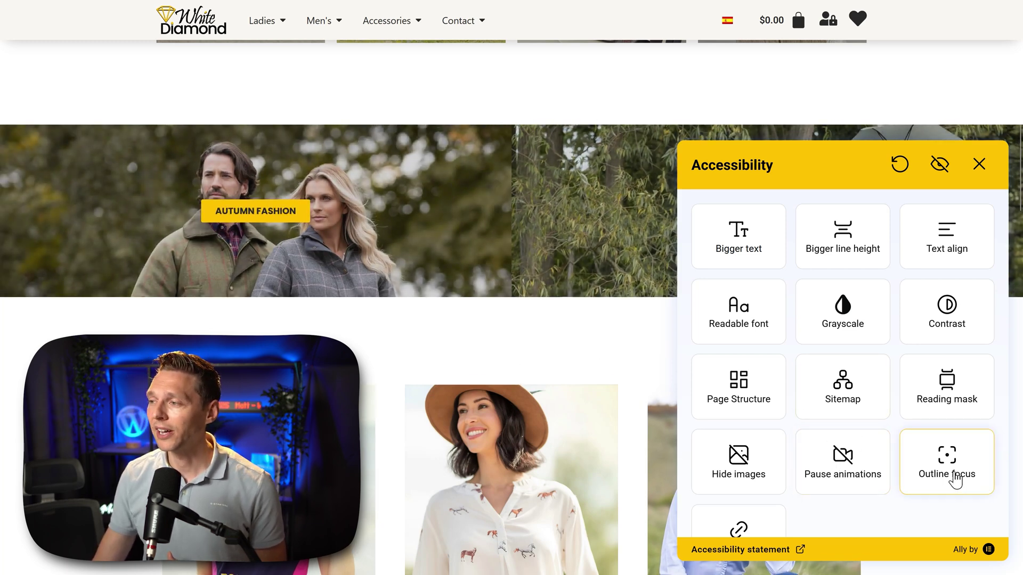
- Turn on Outline focus, test it by selecting the Warm Jackets heading and its subtitle, and turn it off
click(938, 474)
middle_click(497, 335)
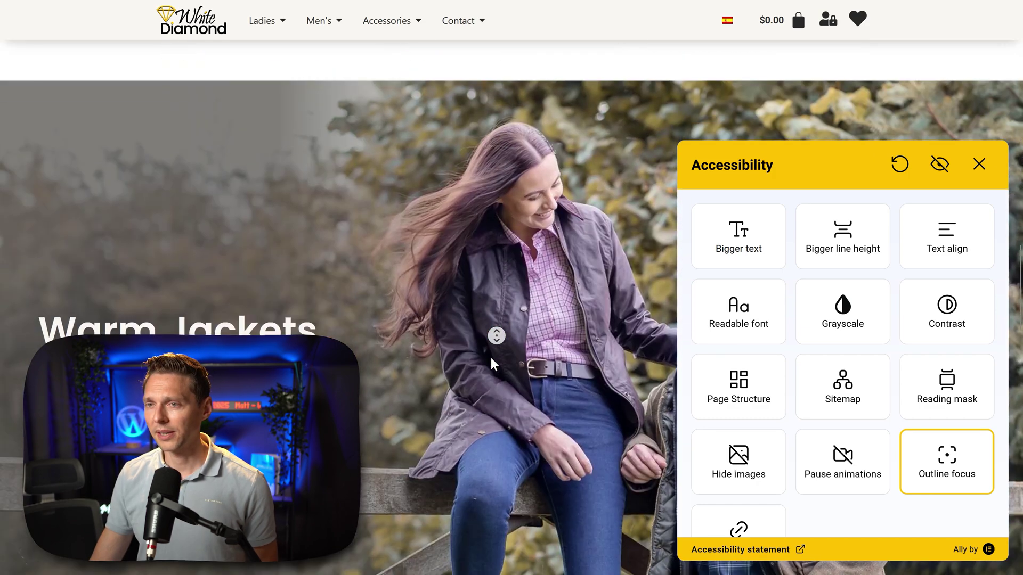
middle_click(491, 357)
drag(39, 207, 343, 250)
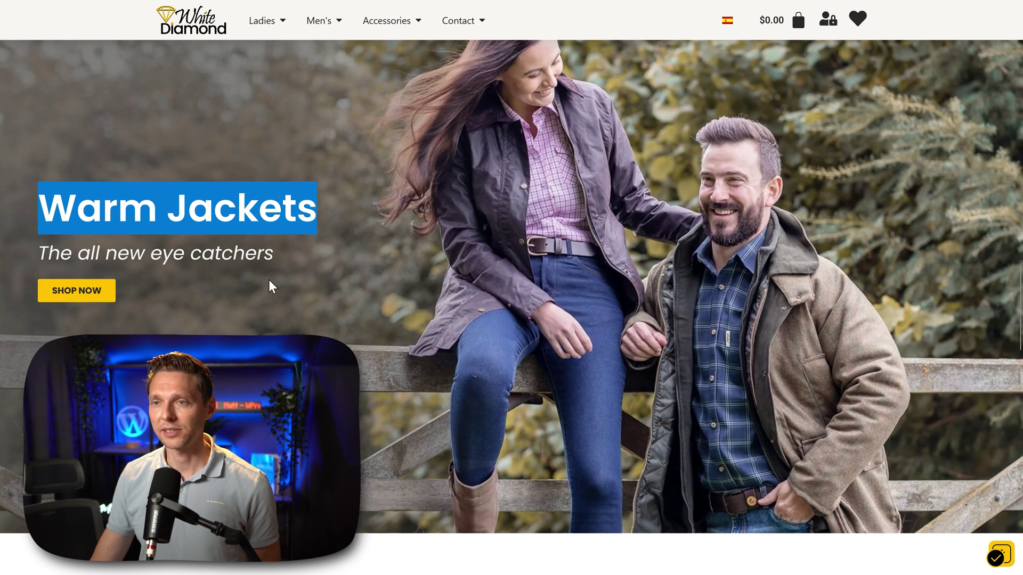
drag(273, 254, 160, 255)
click(61, 242)
triple_click(97, 251)
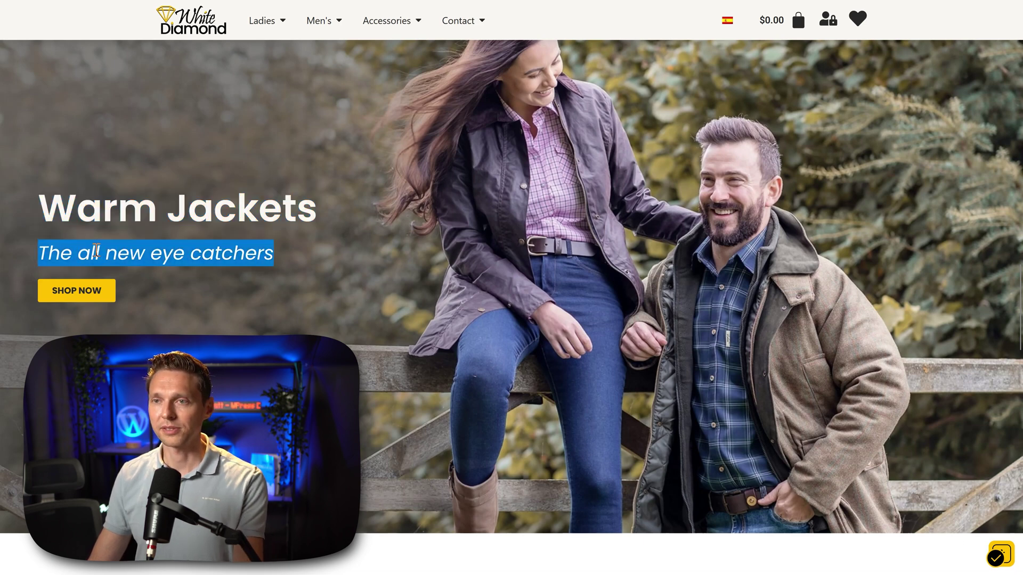
key(Caps_Lock)
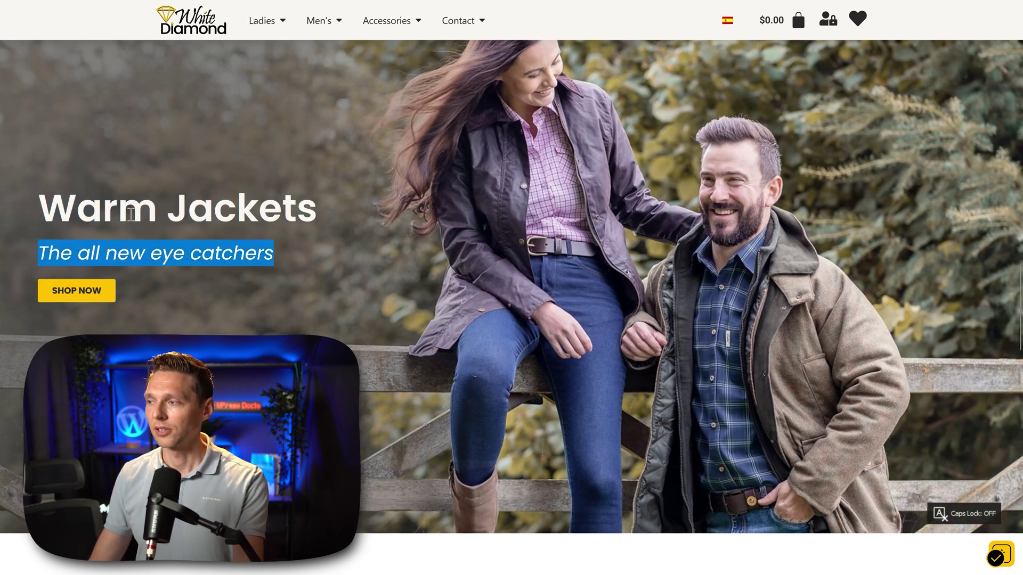
click(1006, 559)
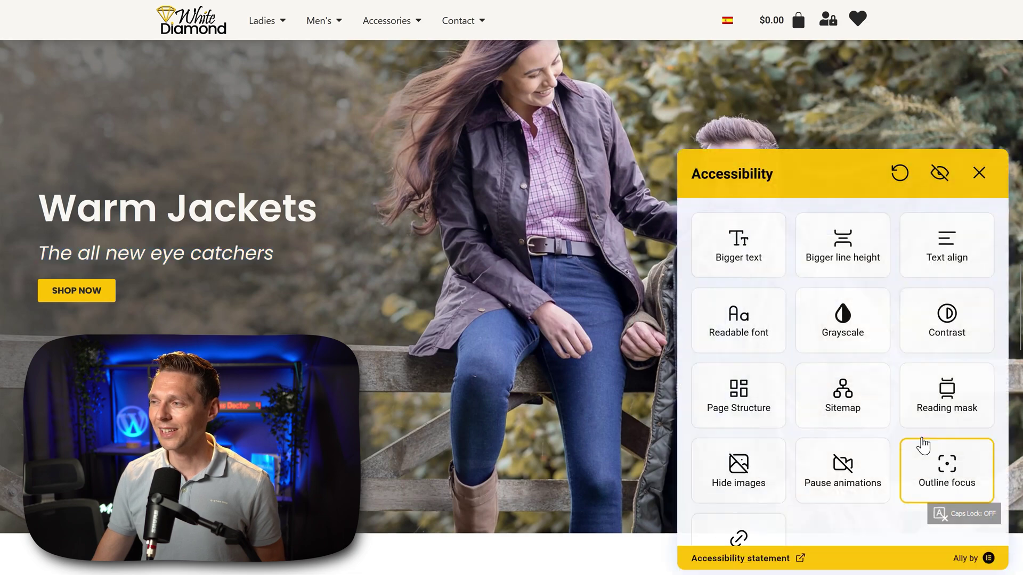
middle_click(884, 501)
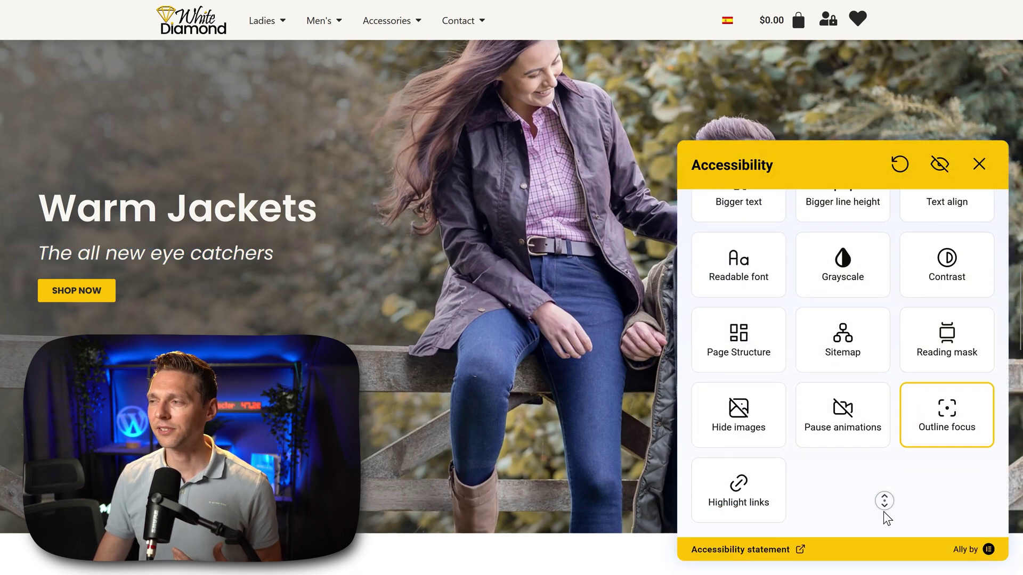
middle_click(883, 511)
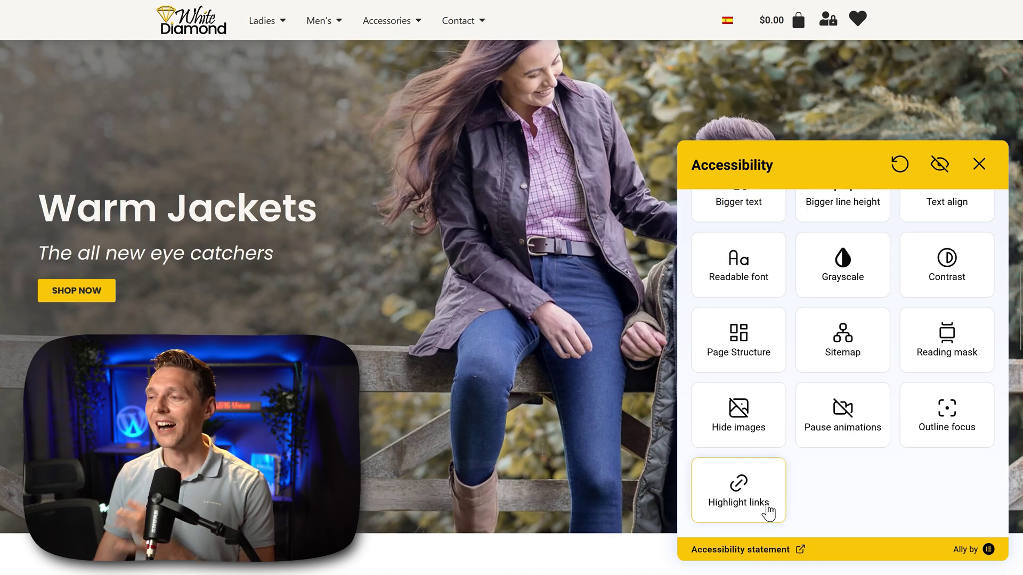
- Turn on Highlight links and examine the highlighted links in the header and the Ladies menu
click(745, 507)
middle_click(559, 408)
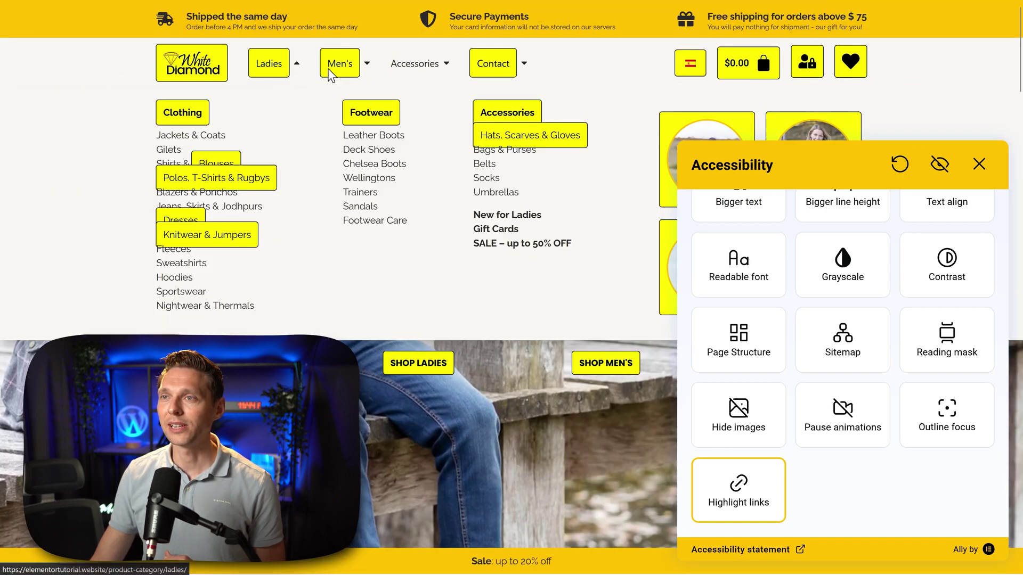
mouse_move(344, 64)
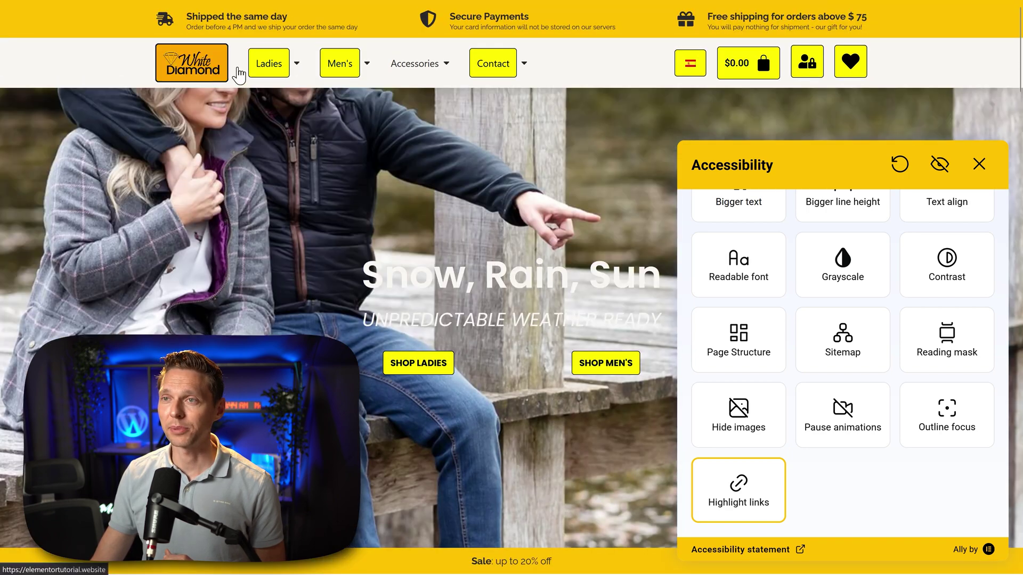
mouse_move(420, 69)
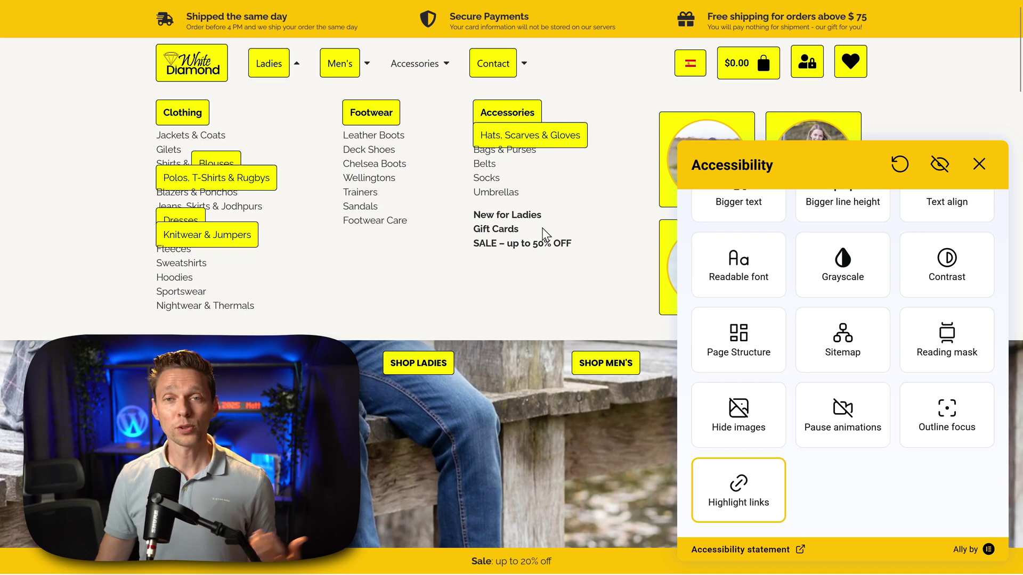
- Turn off Highlight links and reset all accessibility widget settings to their defaults
click(776, 499)
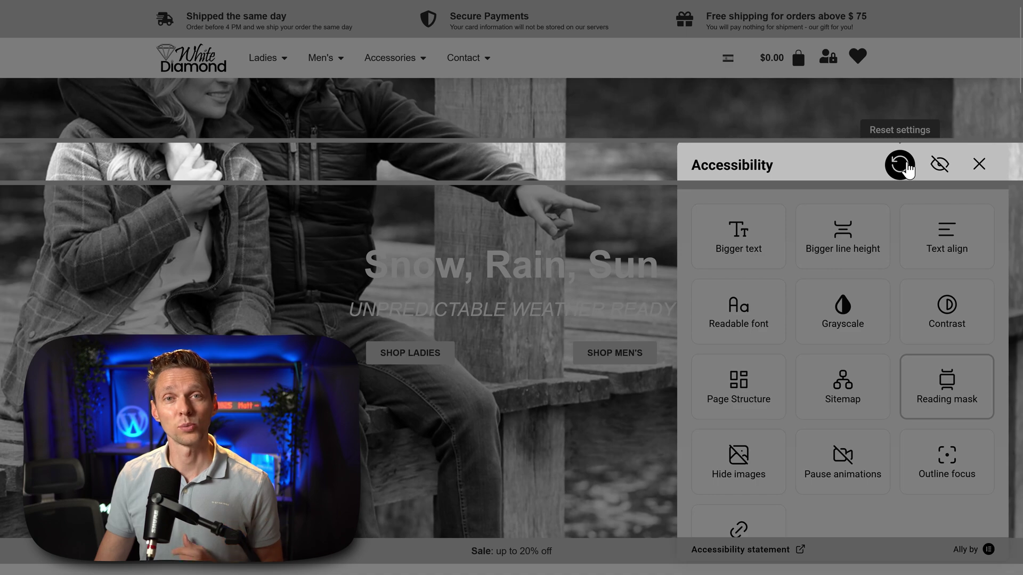
click(905, 165)
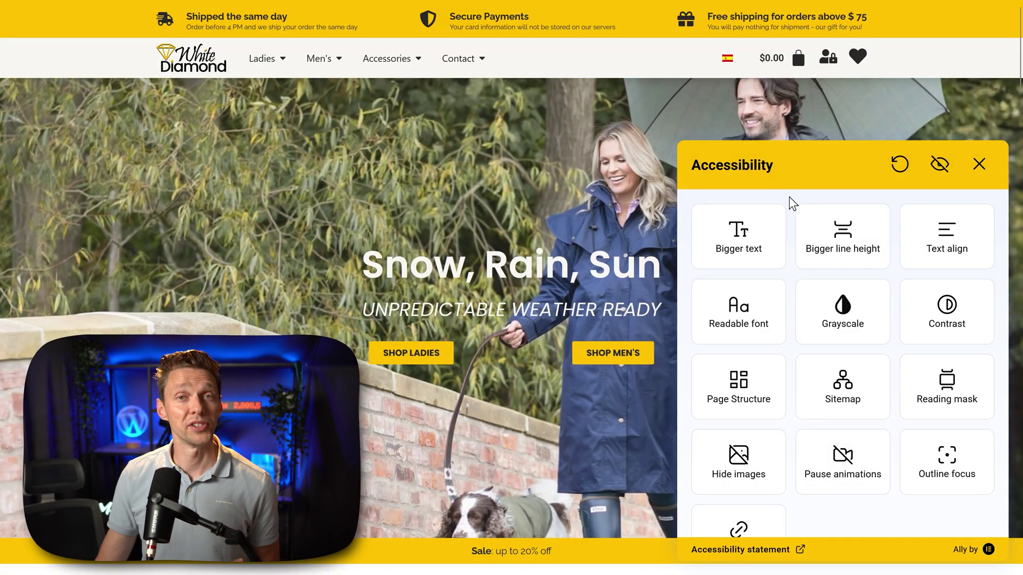
- Open the choices for how long to hide the accessibility widget
click(940, 166)
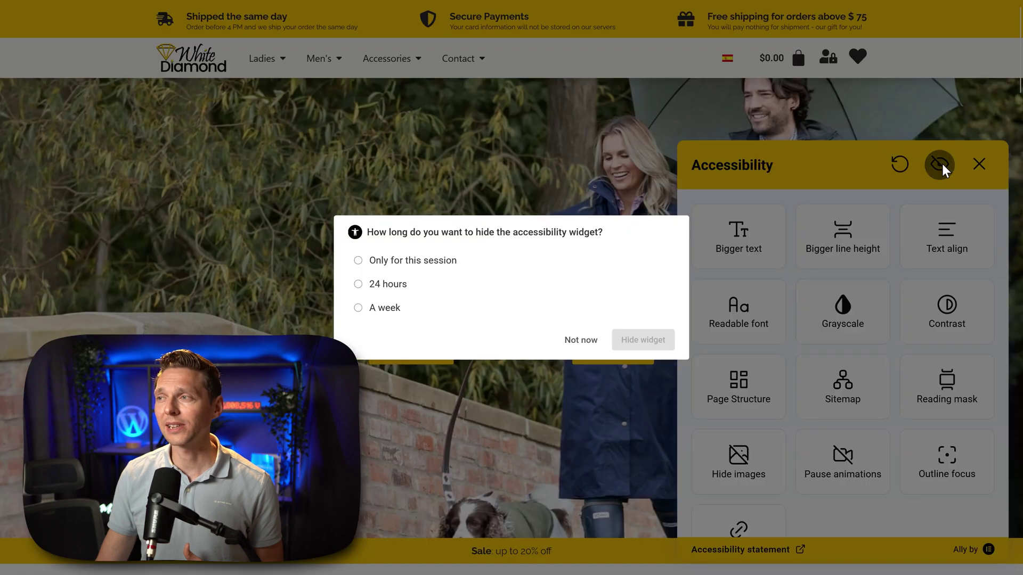
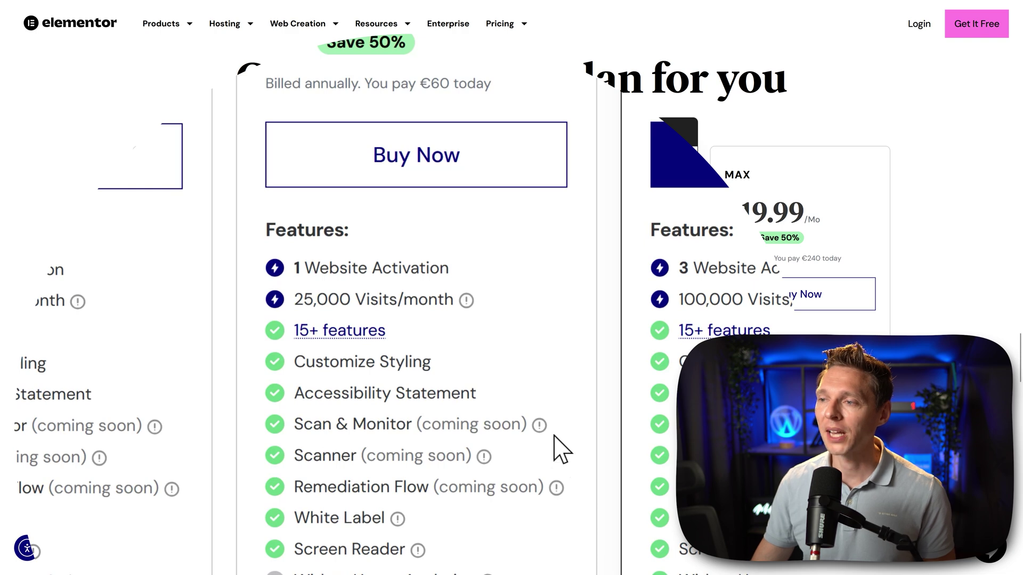
- Check the Scan & Monitor, Scanner and Remediation Flow explanations on the Ally pricing page, and start the upgrade to the one-website, 25,000-visits plan
mouse_move(543, 427)
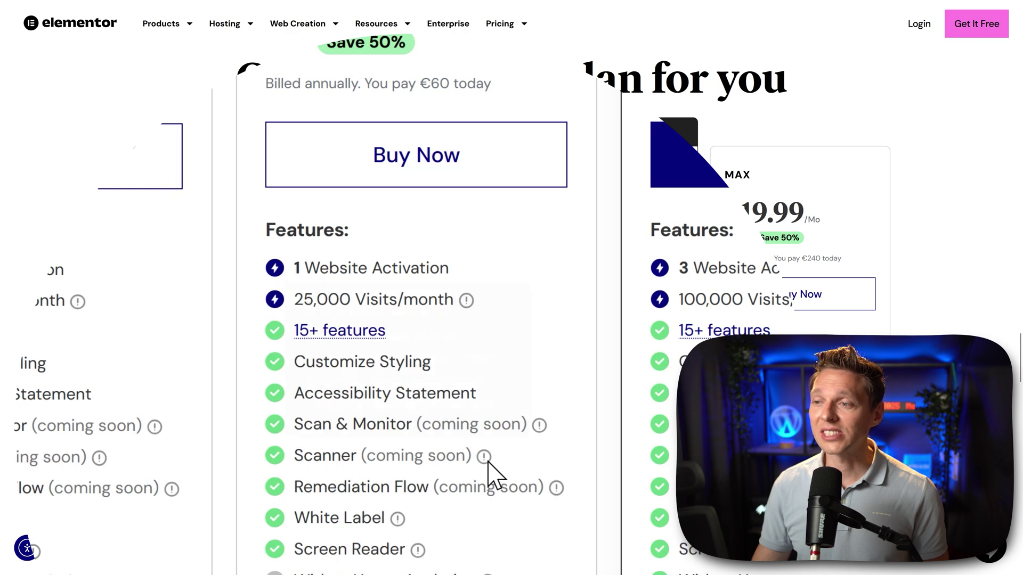
mouse_move(484, 463)
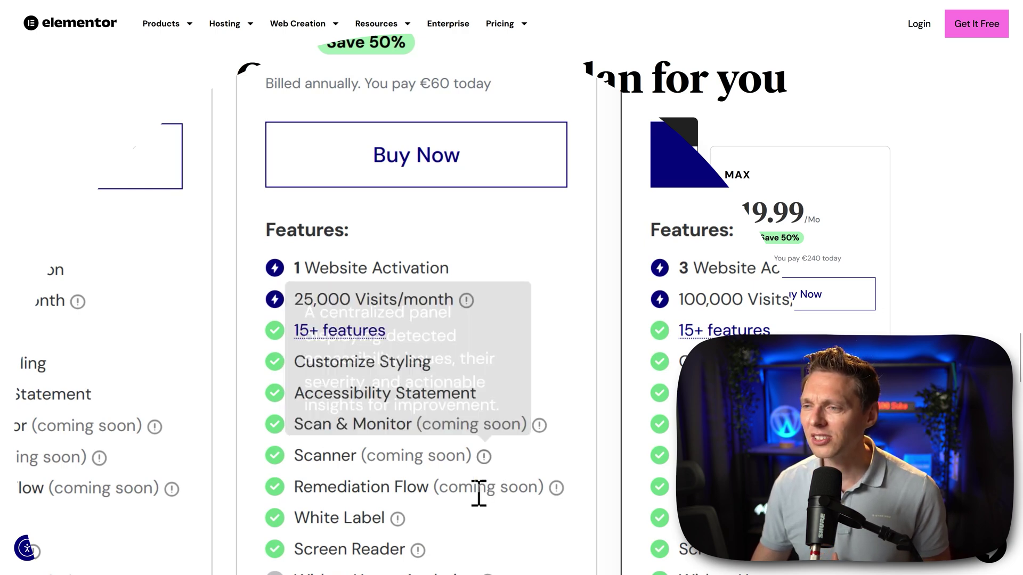
mouse_move(558, 490)
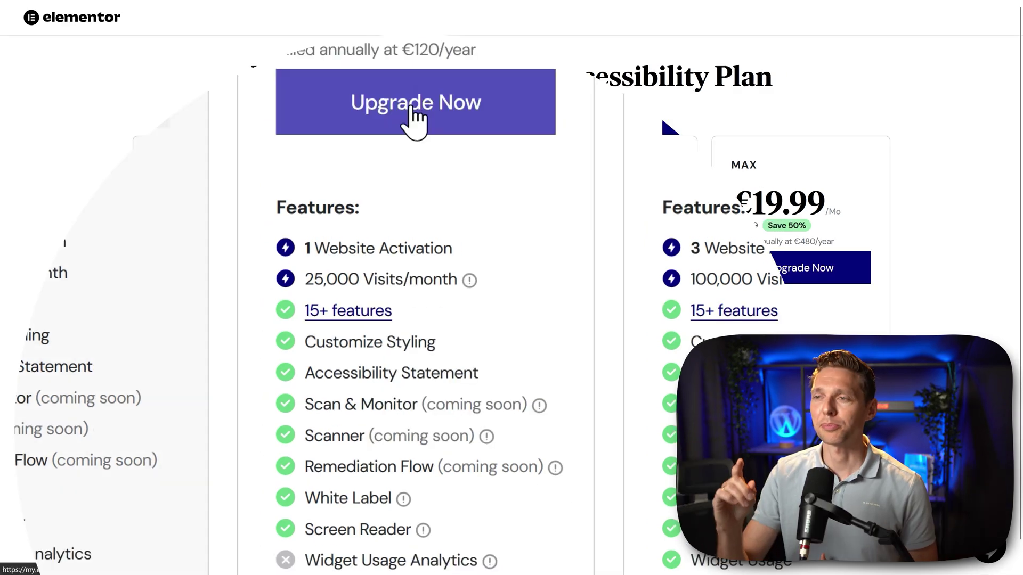
click(413, 109)
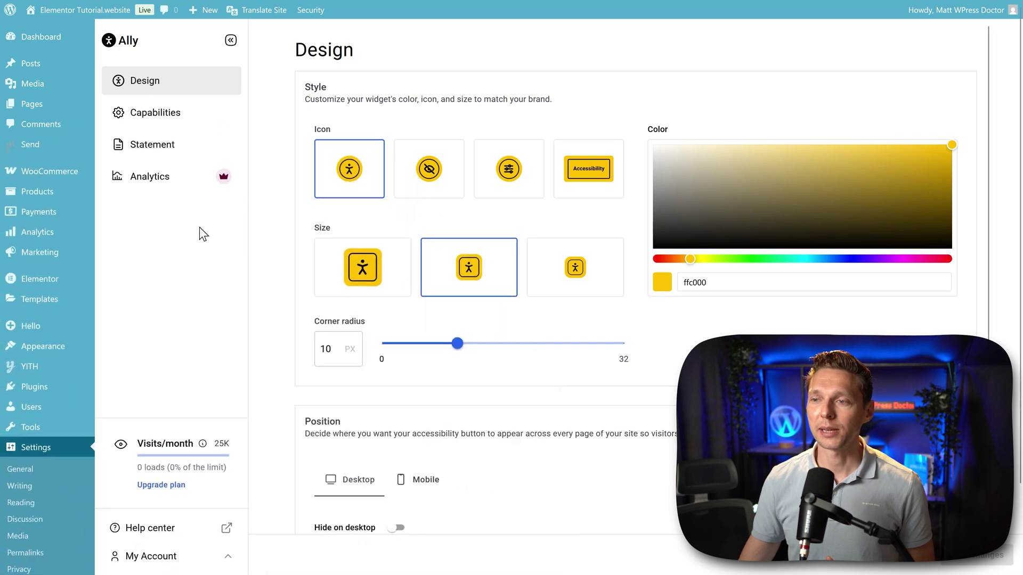
- In the Ally capabilities, enable Screen reader, hide the Elementor logo in the widget menu, and save the changes
click(162, 131)
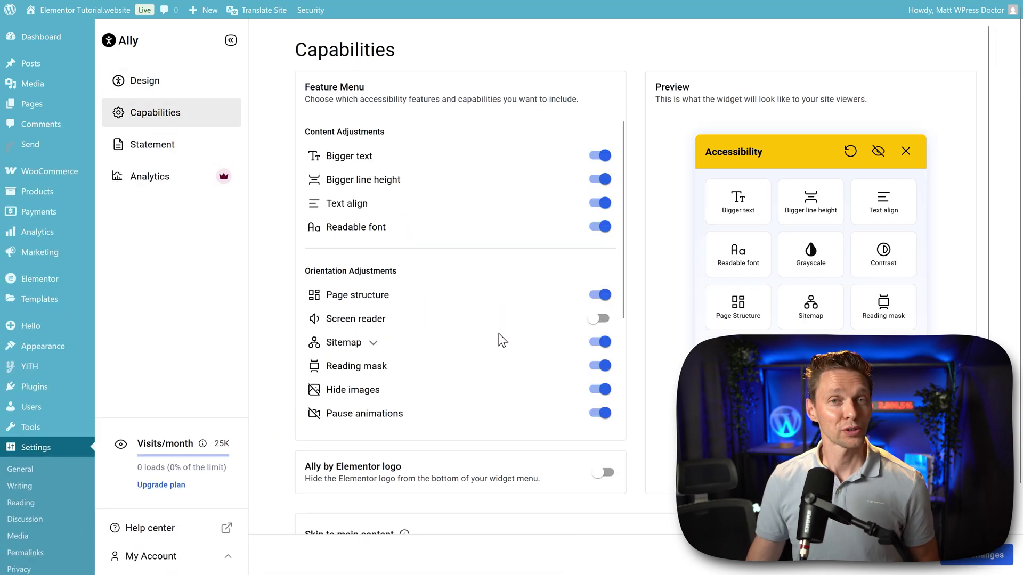
click(602, 319)
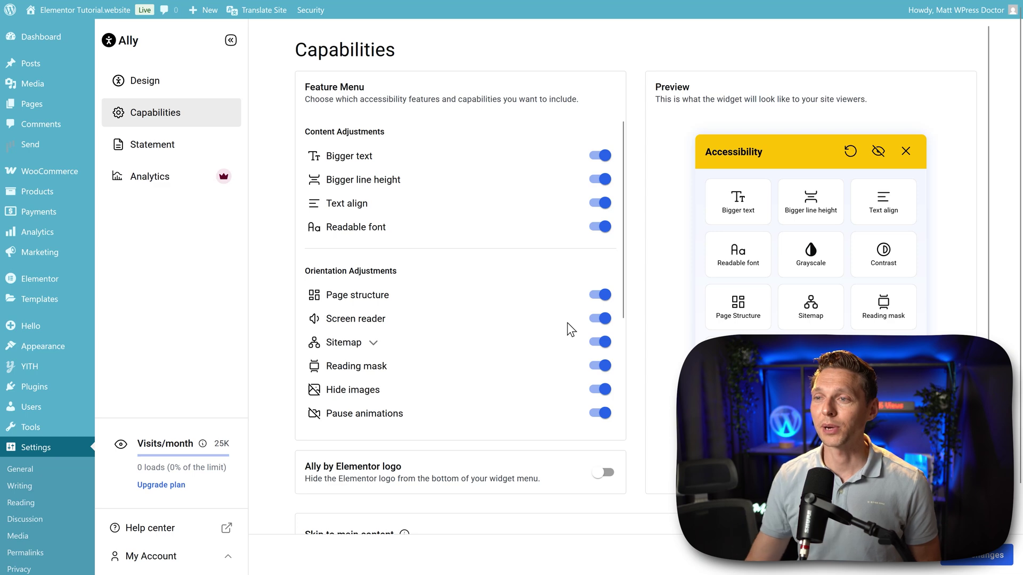
middle_click(640, 325)
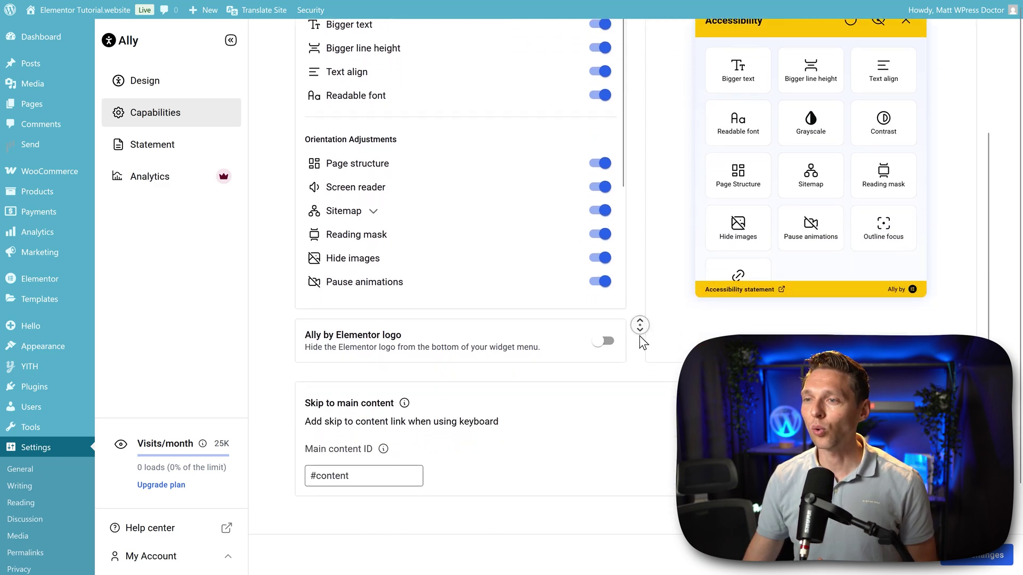
click(584, 367)
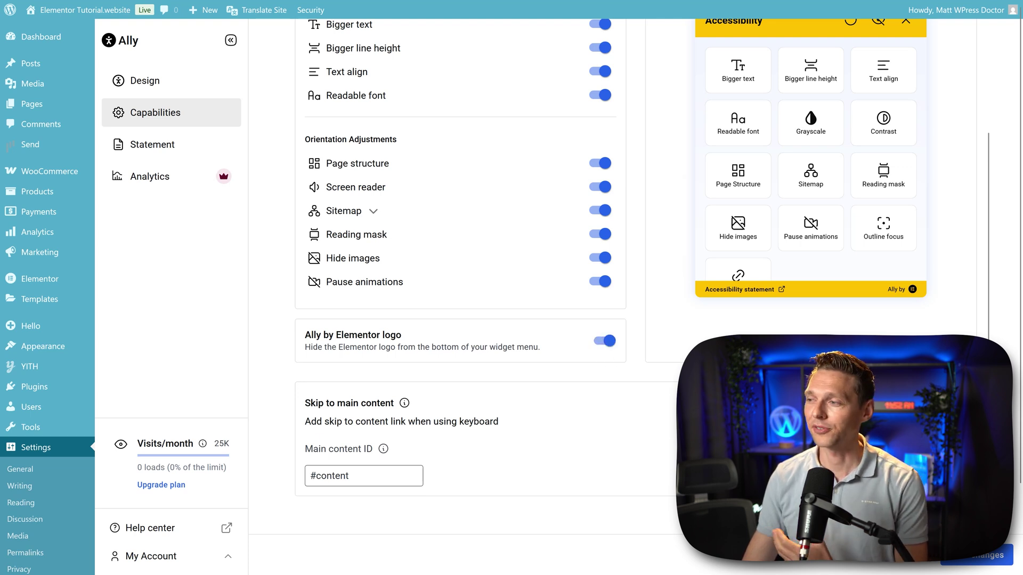
click(986, 565)
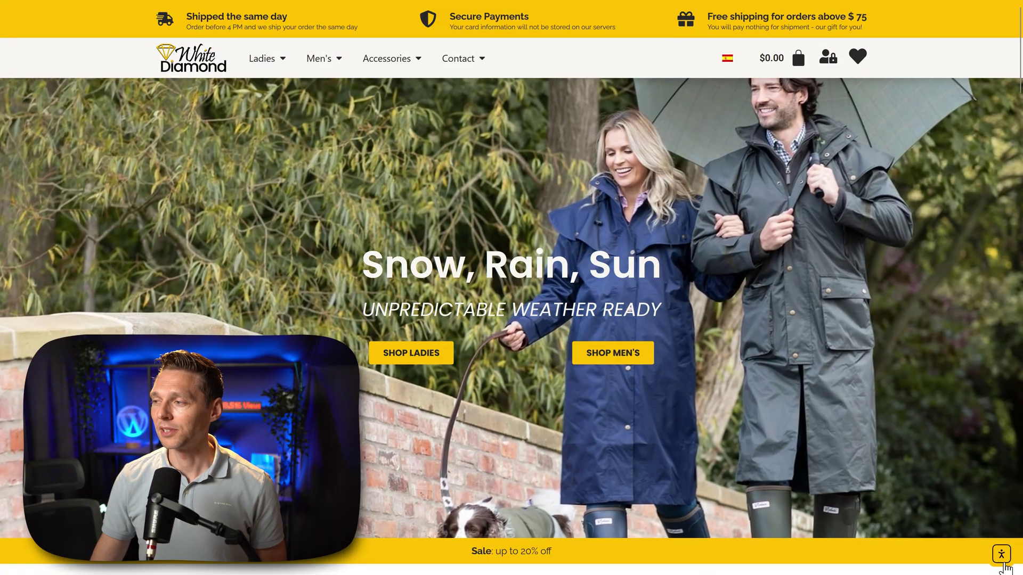
- On the shop homepage, cycle the widget's Screen reader through its normal, fast and slow speeds and leave it on Read normal
click(1003, 562)
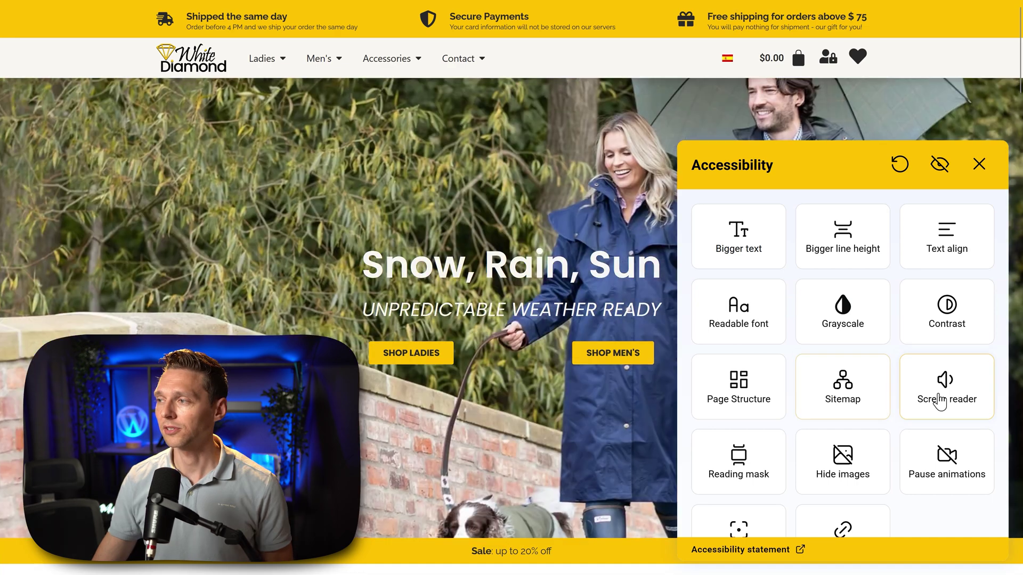
click(956, 399)
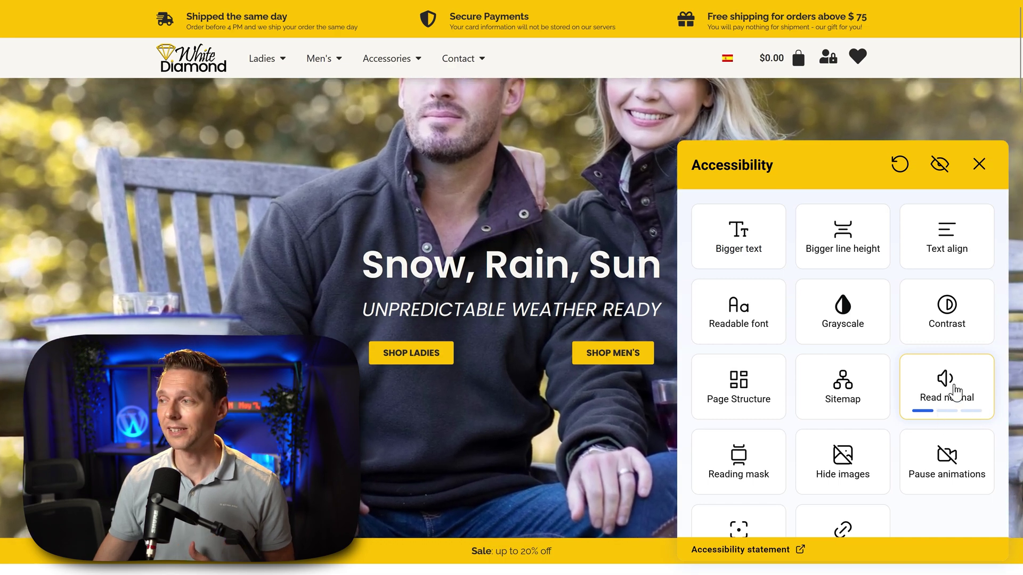
click(977, 390)
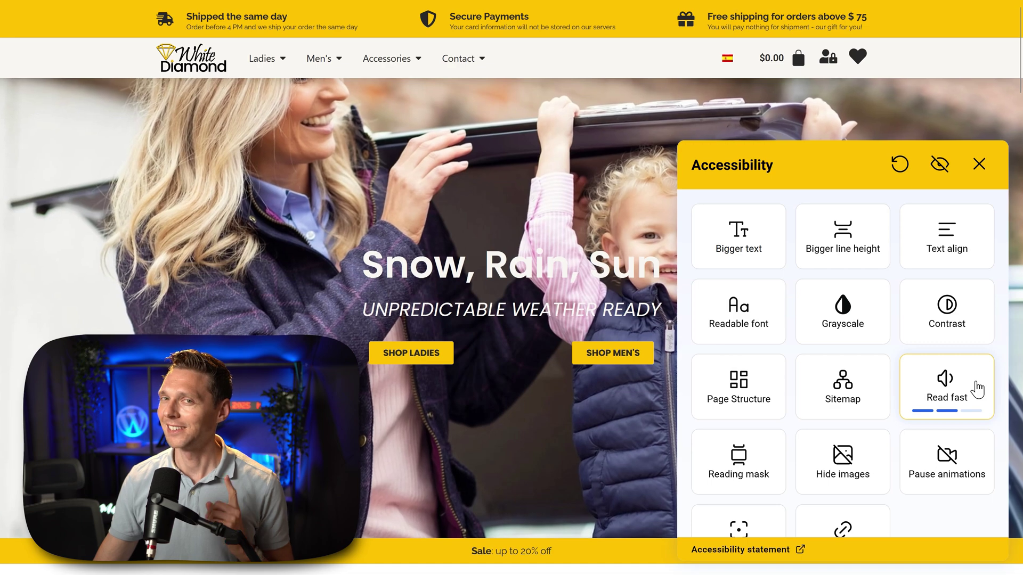
click(976, 390)
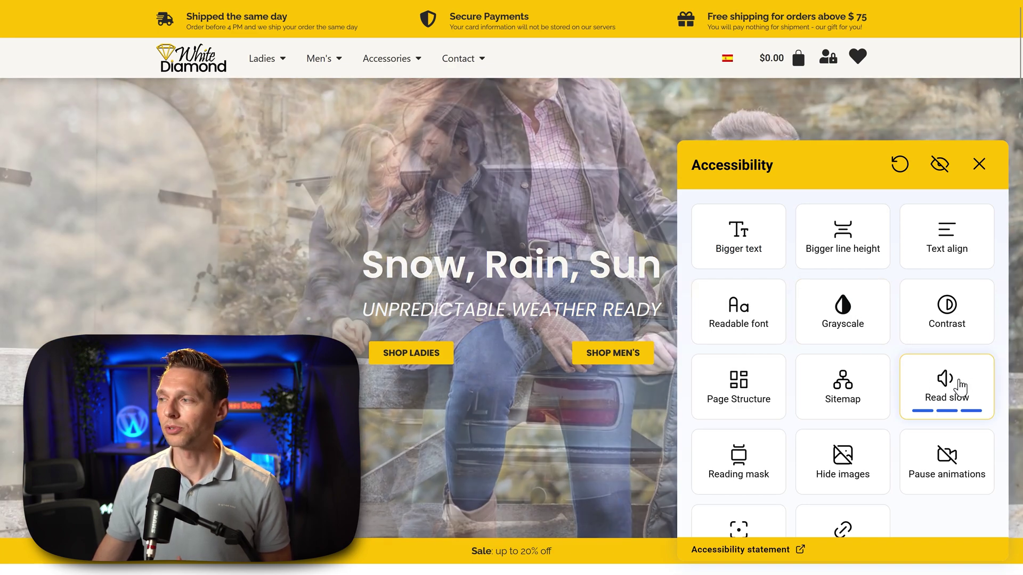
click(958, 388)
click(953, 390)
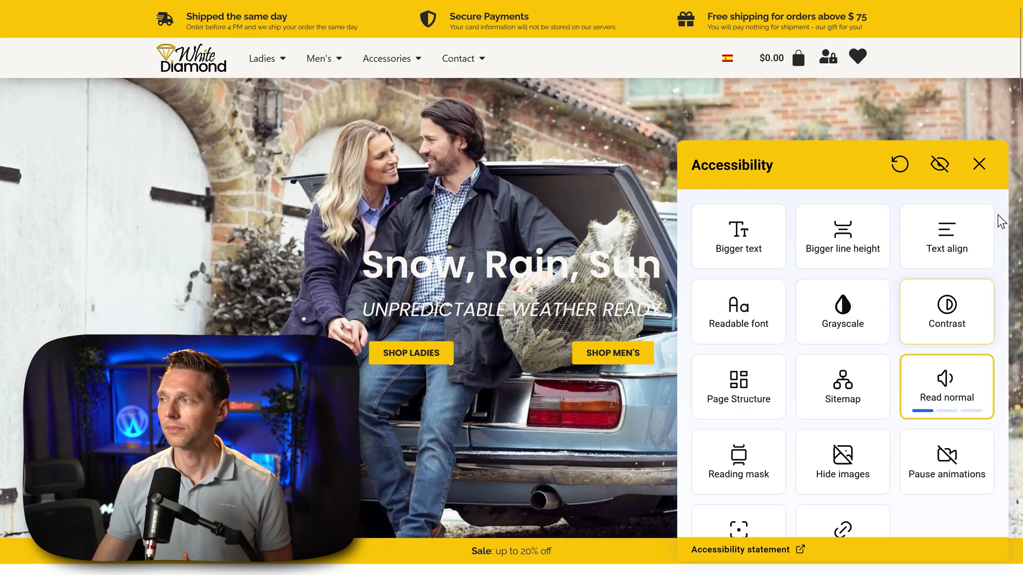
- Close the accessibility widget and test the screen reader on the Snow, Rain, Sun heading, the header menu and the subtitle
click(979, 164)
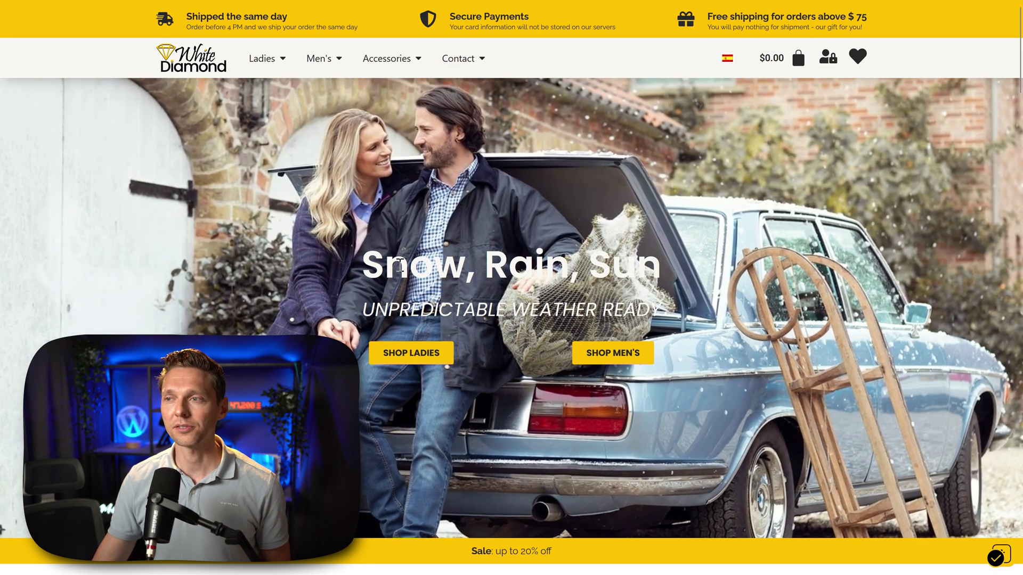
mouse_move(399, 265)
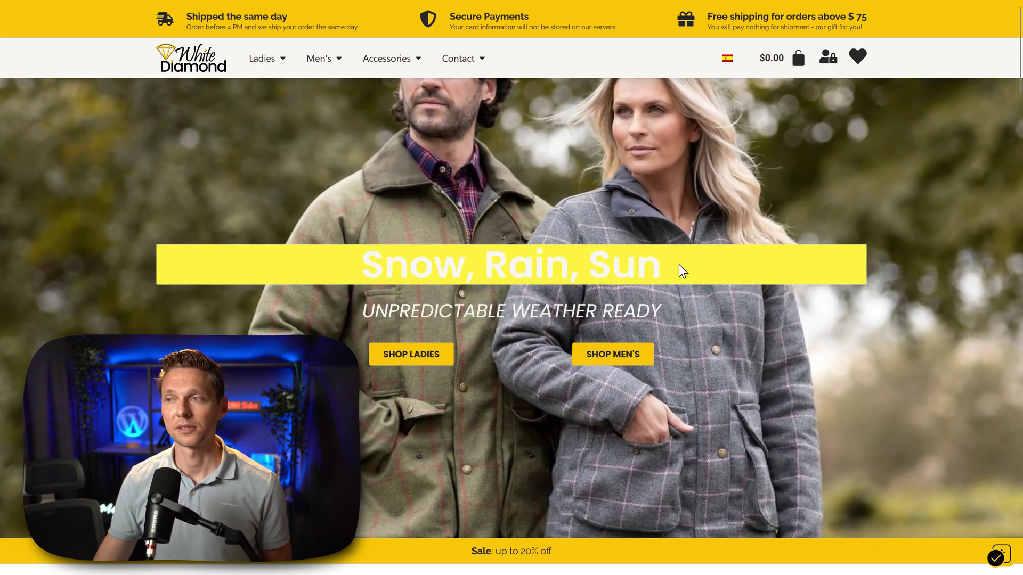
click(679, 266)
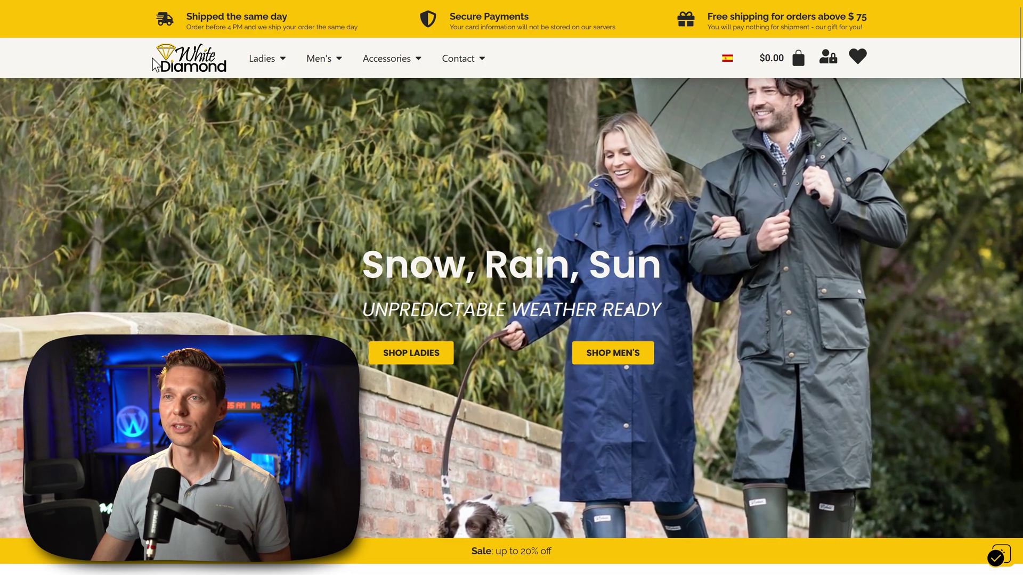
mouse_move(342, 63)
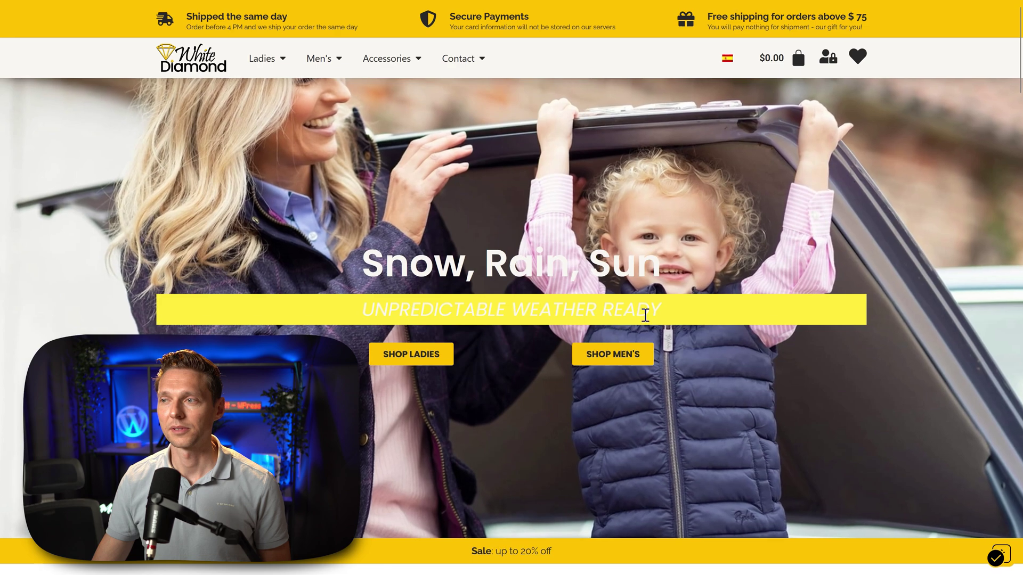
scroll(676, 320, down, 5)
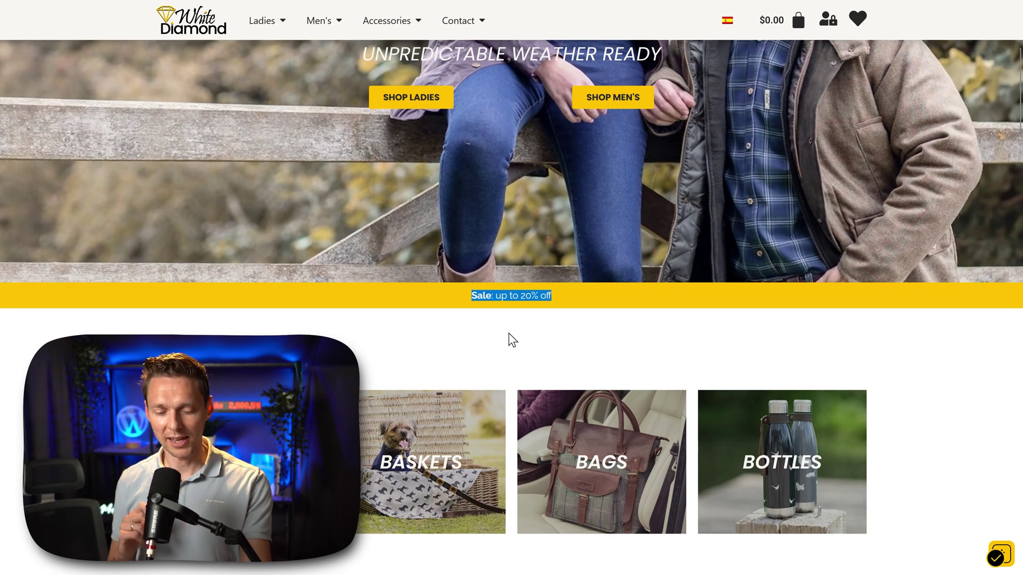
- Test the screen reader by moving keyboard focus from the Skip to content link through the header to the wishlist icon
key(Tab)
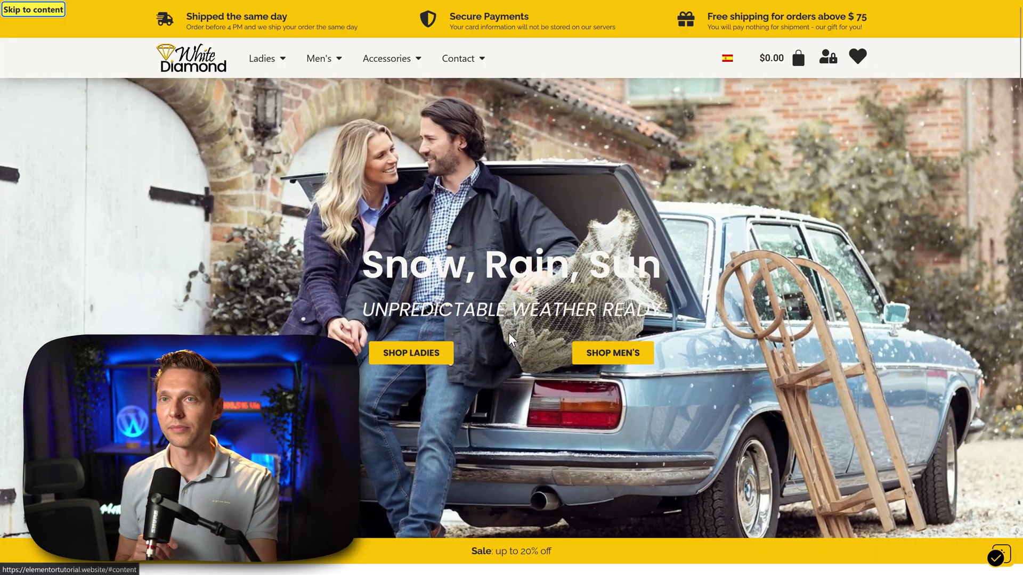
key(Tab)
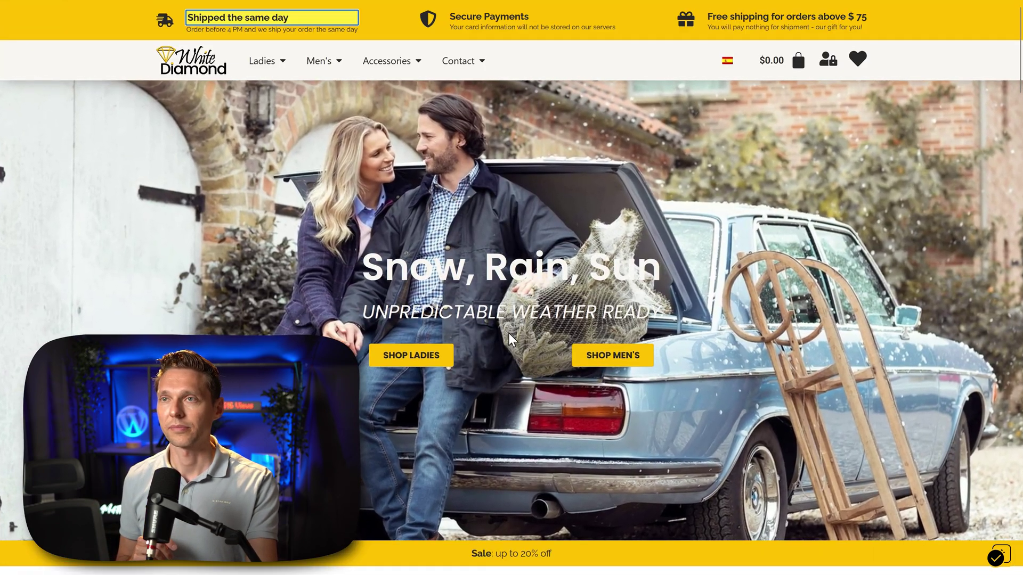
key(Tab)
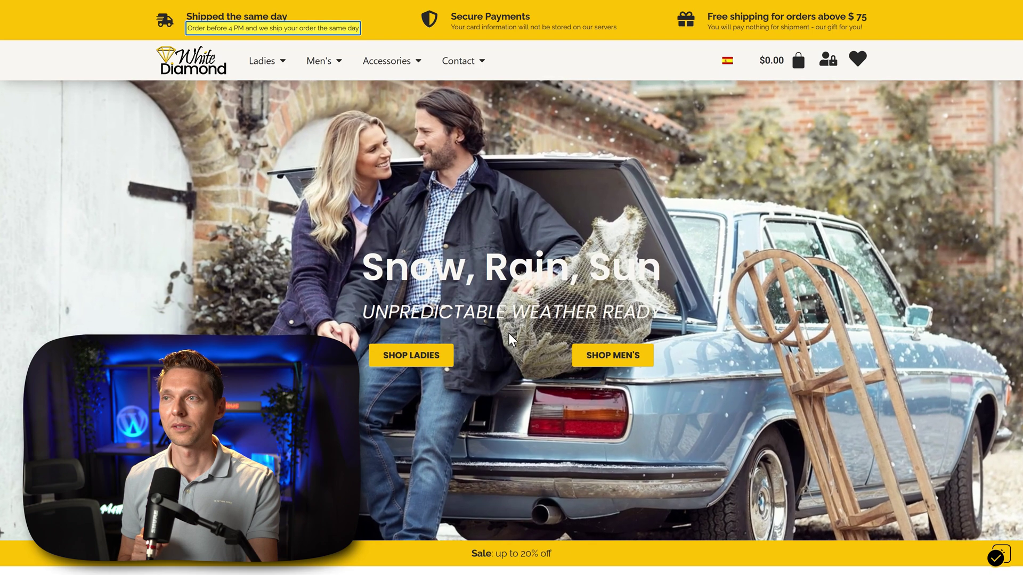
key(Tab)
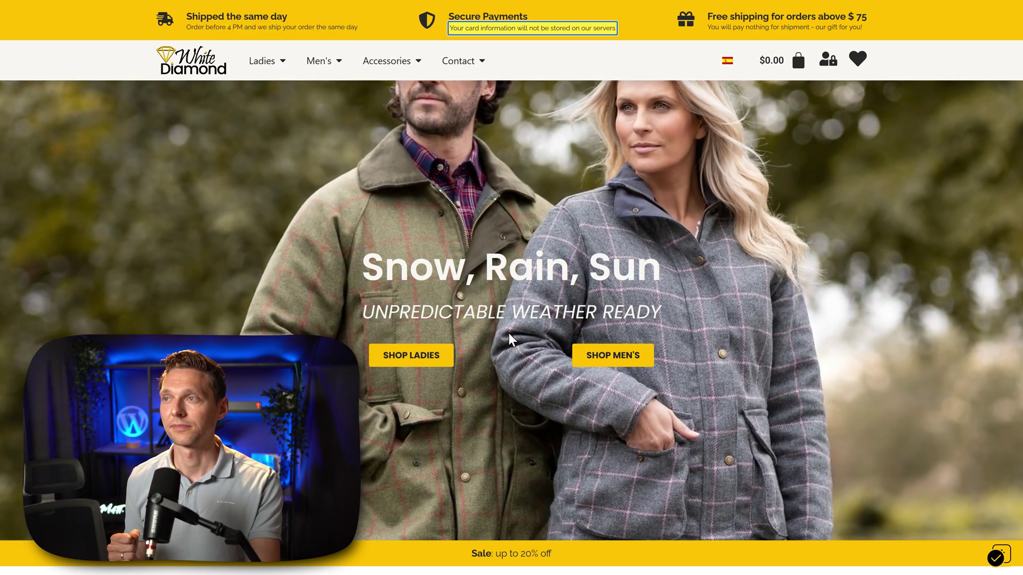
key(Tab)
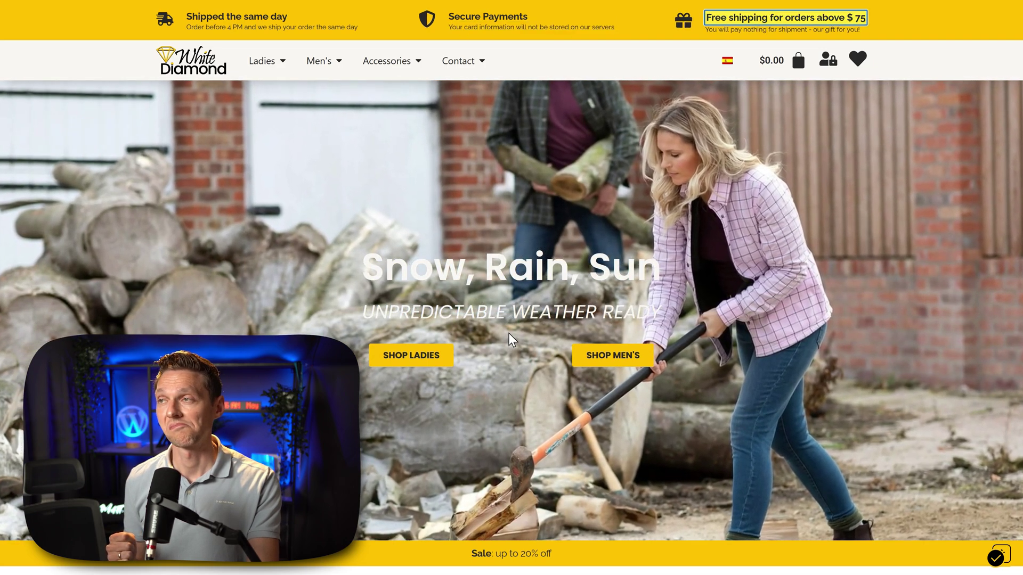
key(Tab)
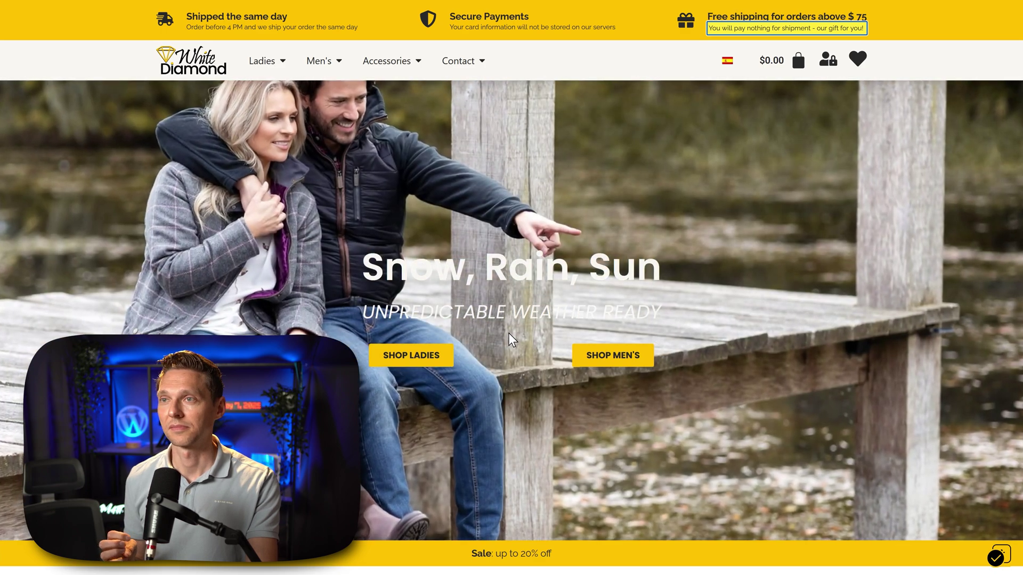
key(Tab)
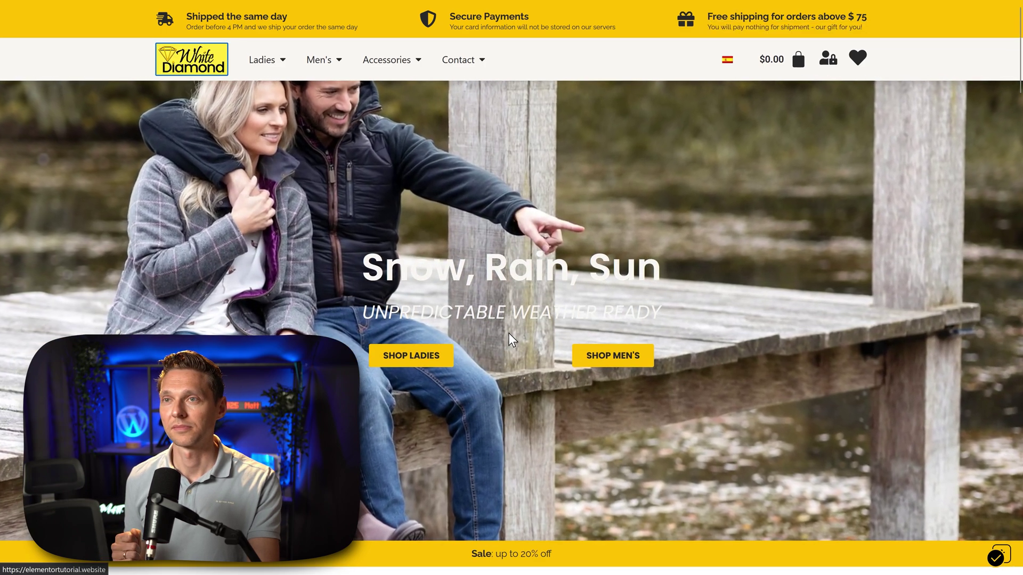
key(Tab)
key(Tab)
key(Tab)
key(Tab)
key(Tab)
key(Tab)
key(Tab)
key(Tab)
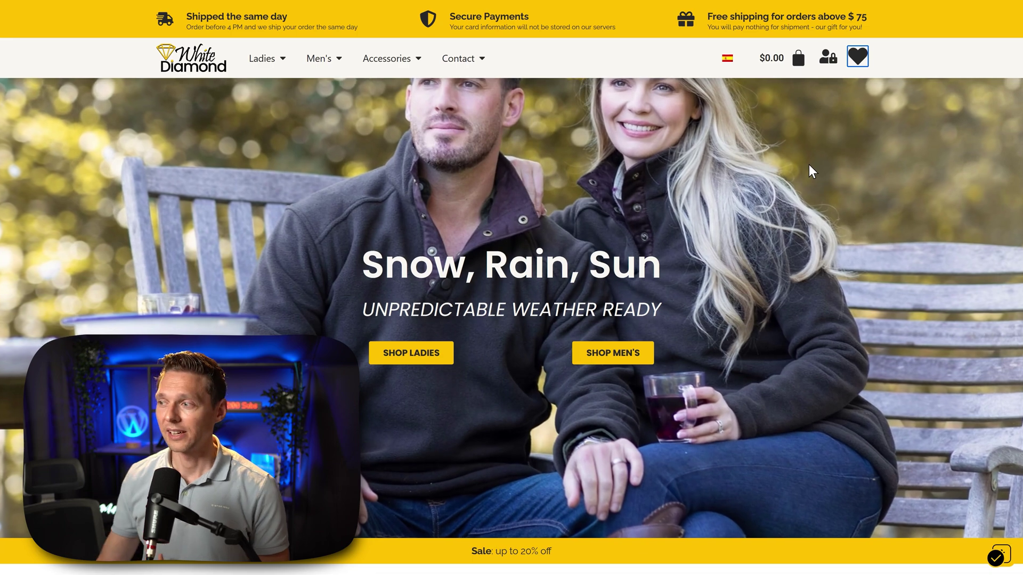
- Reopen the accessibility widget to review its full feature list, and look over the shop homepage
key(alt+a)
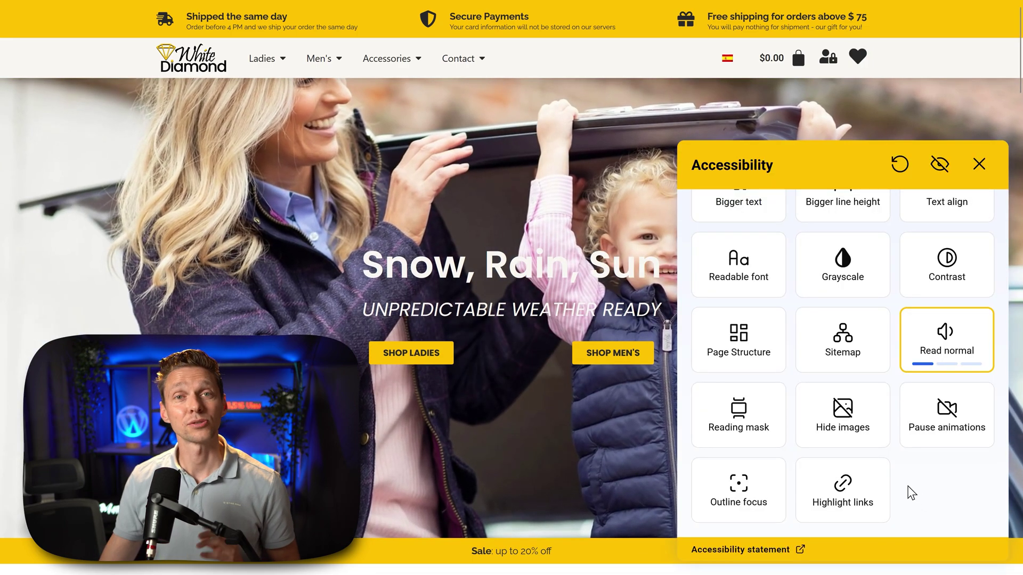
scroll(911, 491, down, 5)
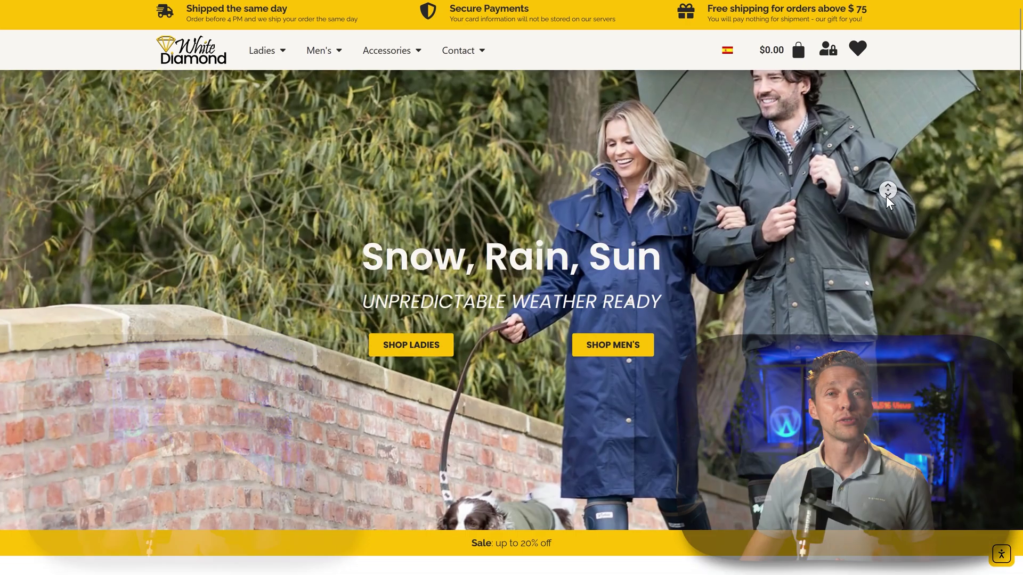
middle_click(886, 196)
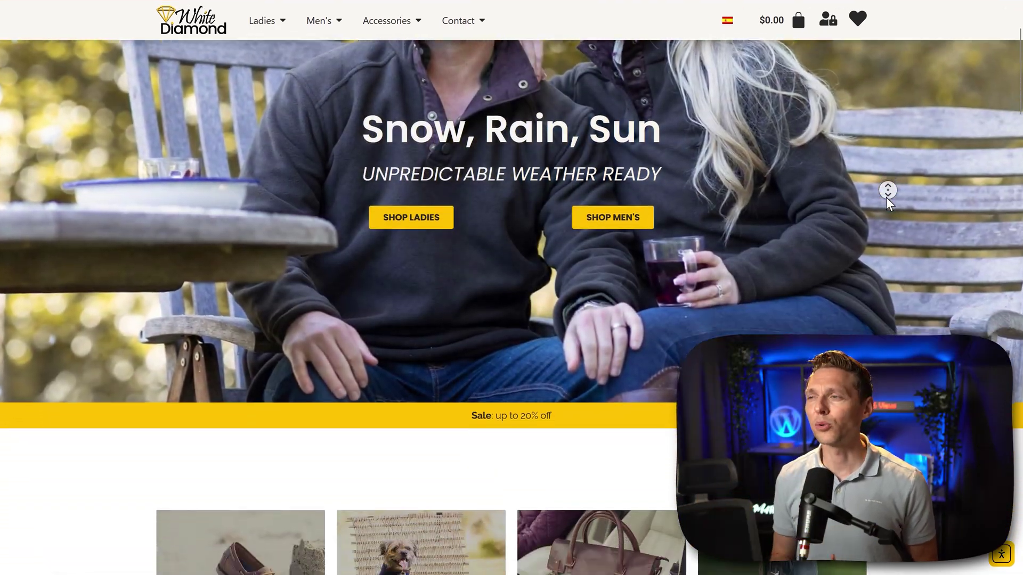